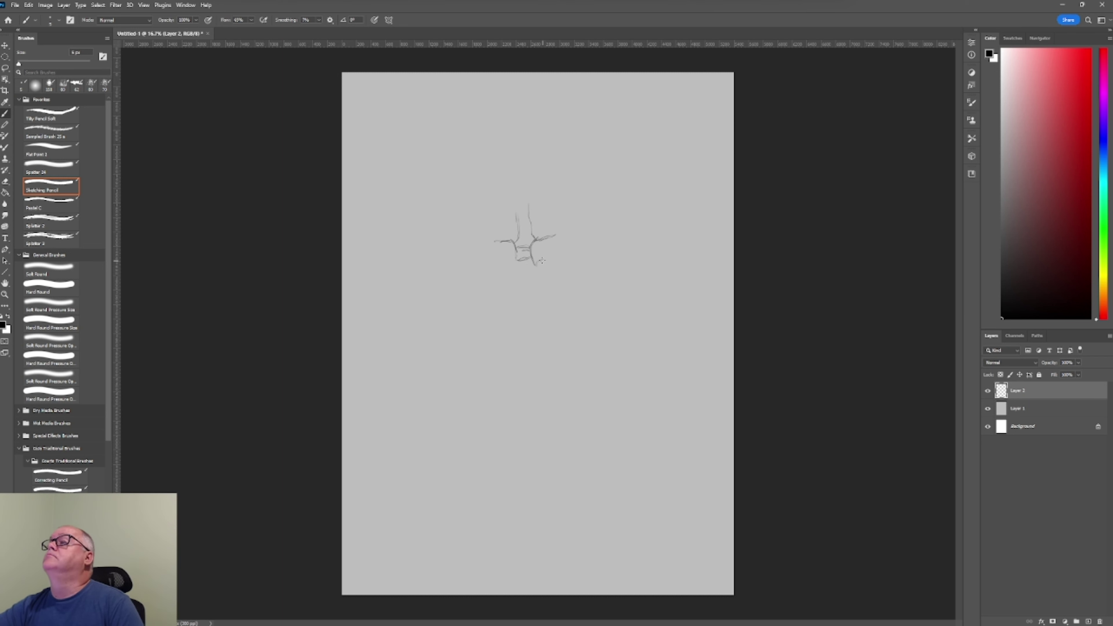
Sketch the brow strokes on both sides of the nose bridge with the Sketching Pencil brush
drag(534, 254, 550, 253)
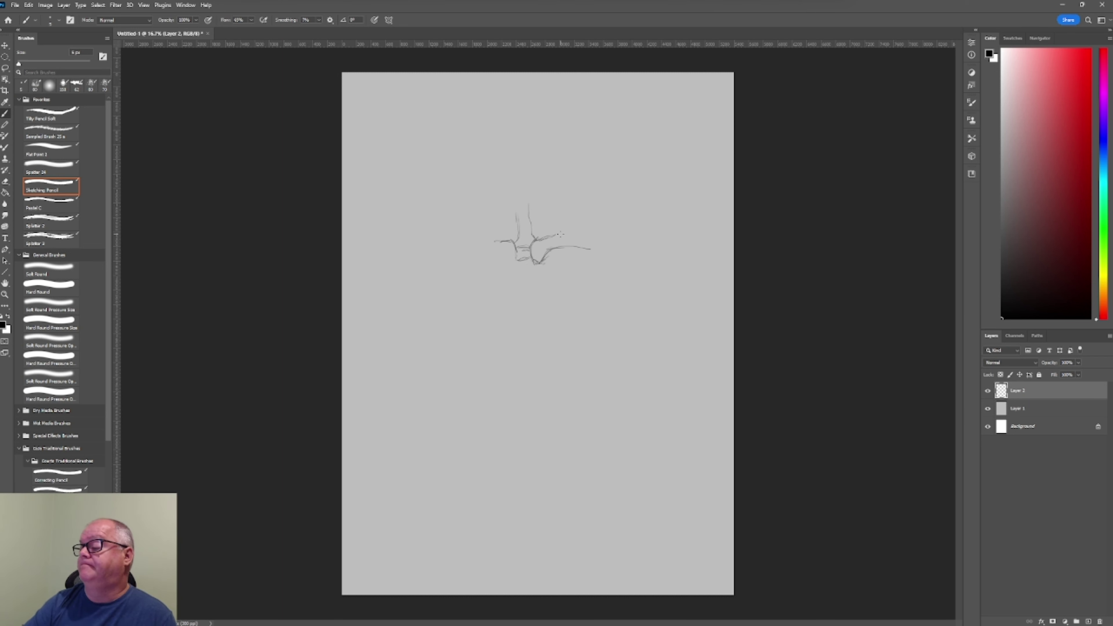
mouse_move(589, 249)
mouse_down()
mouse_move(535, 263)
mouse_move(546, 263)
mouse_up()
click(51, 186)
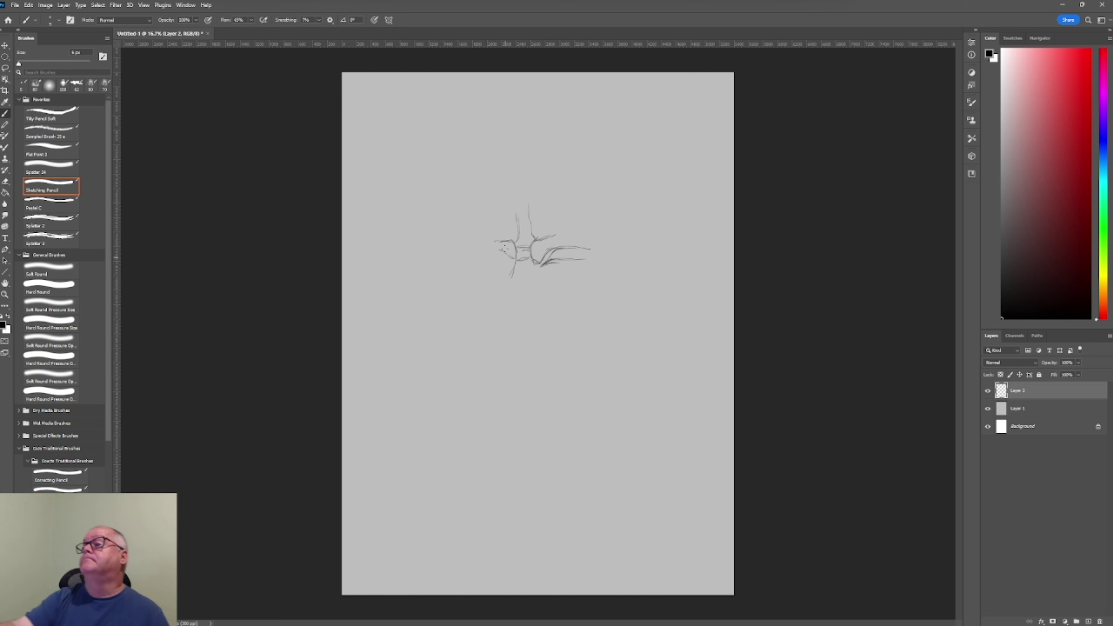
mouse_move(458, 268)
mouse_down()
mouse_move(510, 253)
mouse_move(466, 267)
mouse_up()
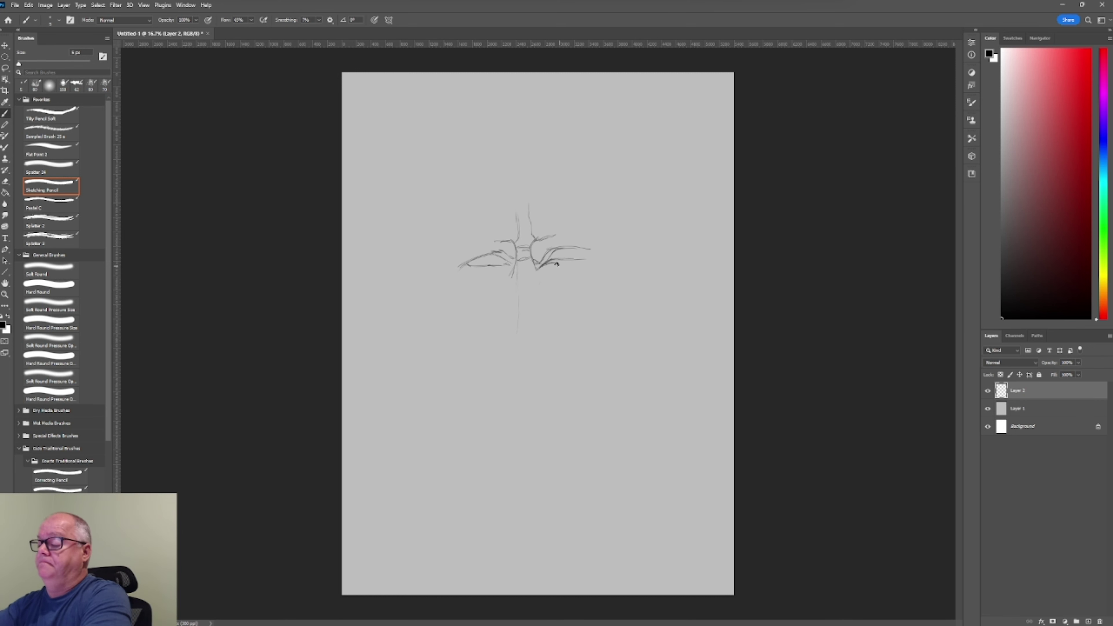
mouse_move(546, 263)
mouse_down()
mouse_move(585, 266)
mouse_move(581, 247)
mouse_up()
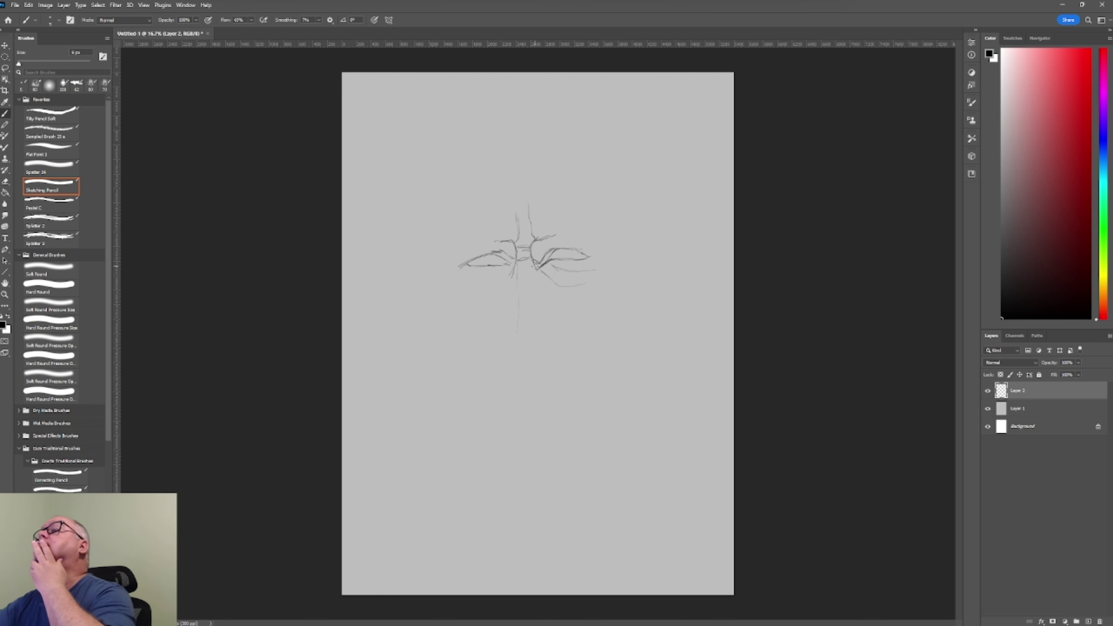
Cycle back to the Sketching Pencil brush and extend the right brow with a faint stroke
click(35, 85)
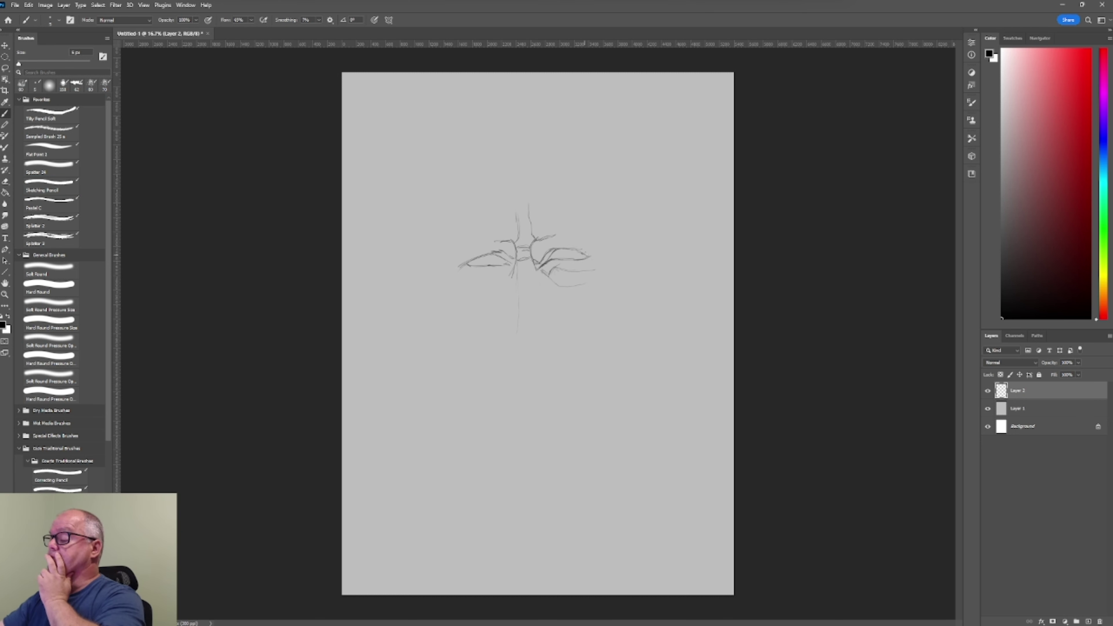
key(period)
key(comma)
key(period)
drag(618, 254, 595, 258)
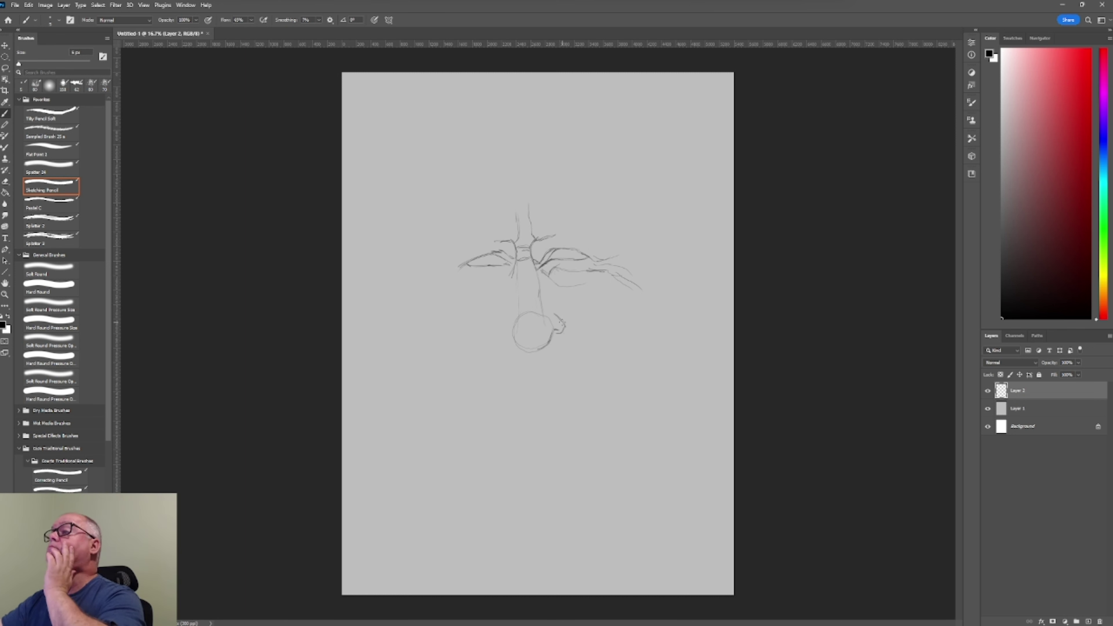
Draw smile lines on both sides of the nose, darken the nose tip and hatch the bridge
drag(564, 320, 587, 344)
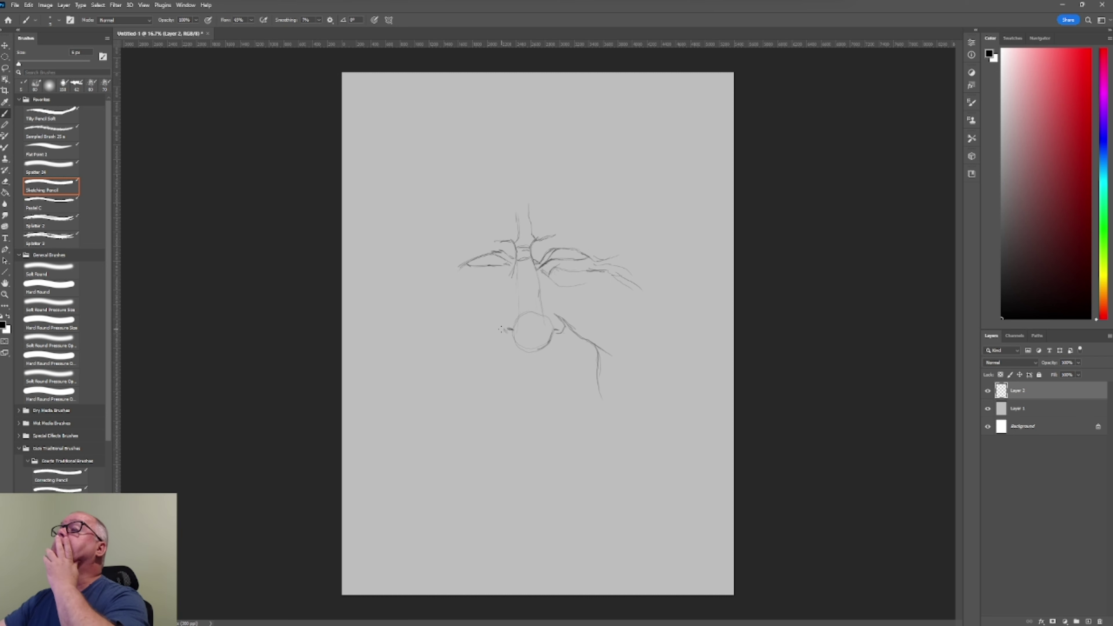
drag(510, 314, 476, 383)
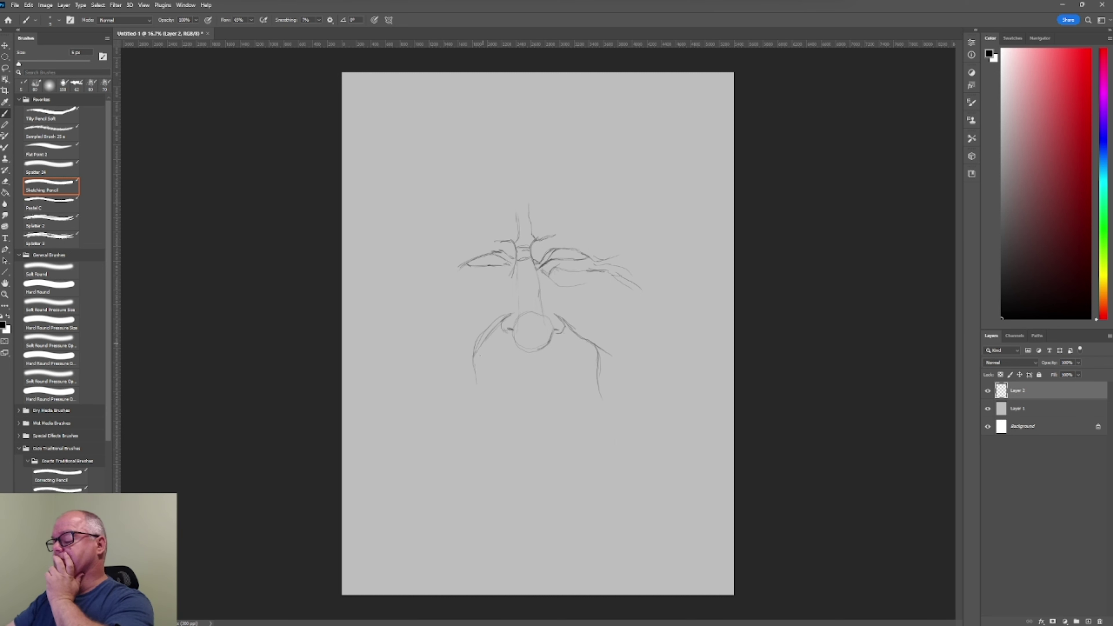
mouse_move(510, 327)
mouse_down()
mouse_move(529, 349)
mouse_move(522, 307)
mouse_up()
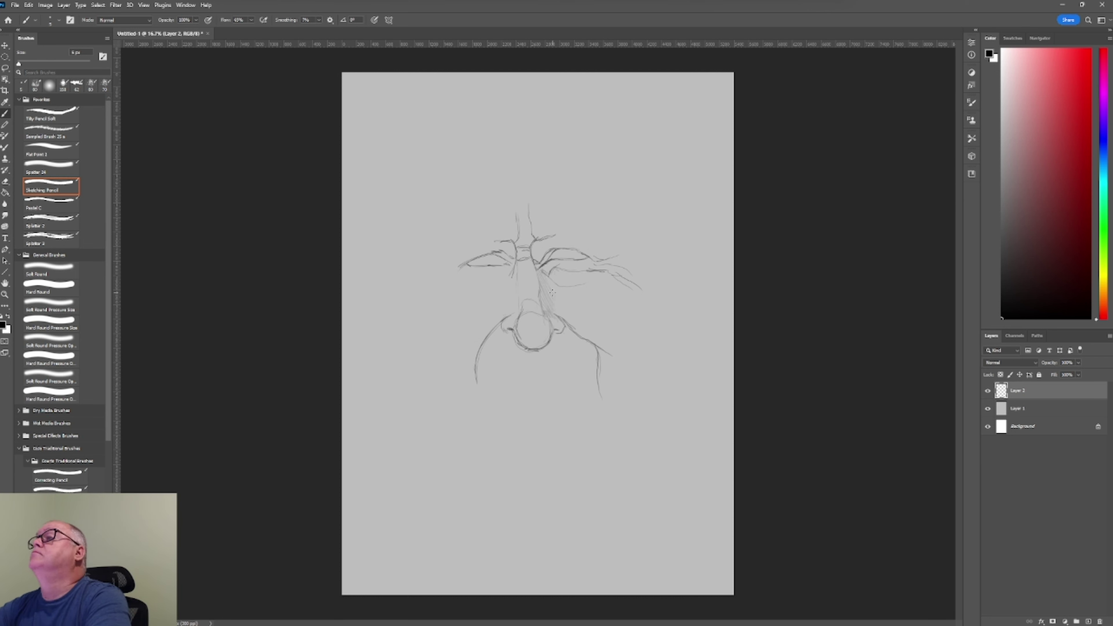
drag(539, 270, 553, 307)
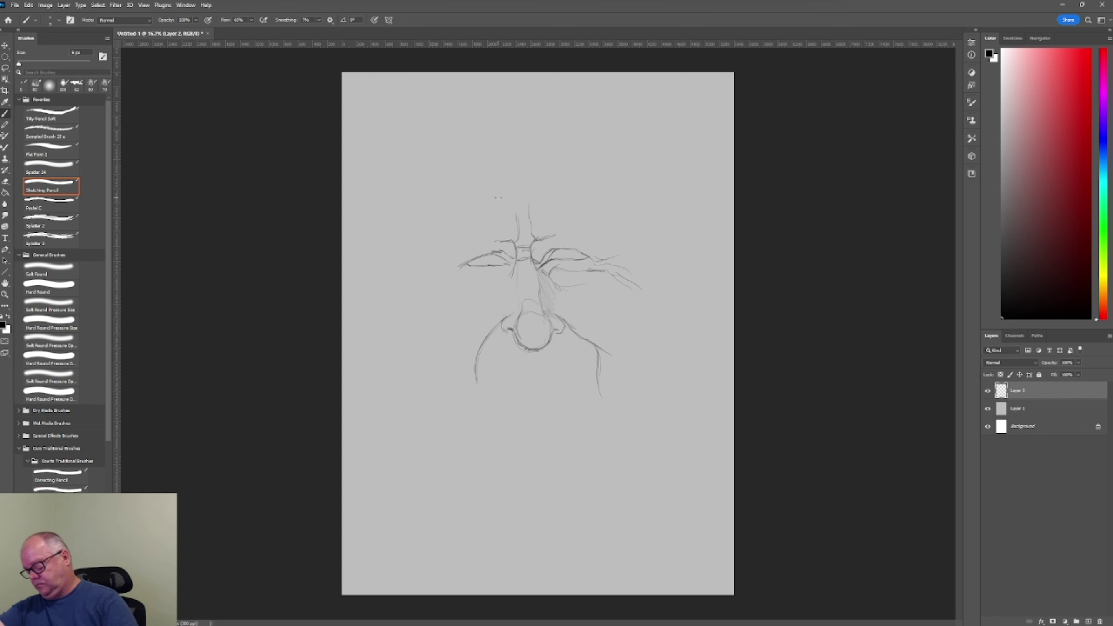
Nudge the sketch slightly with the Move tool, then add forehead wrinkles above the brows
key(v)
drag(525, 220, 527, 224)
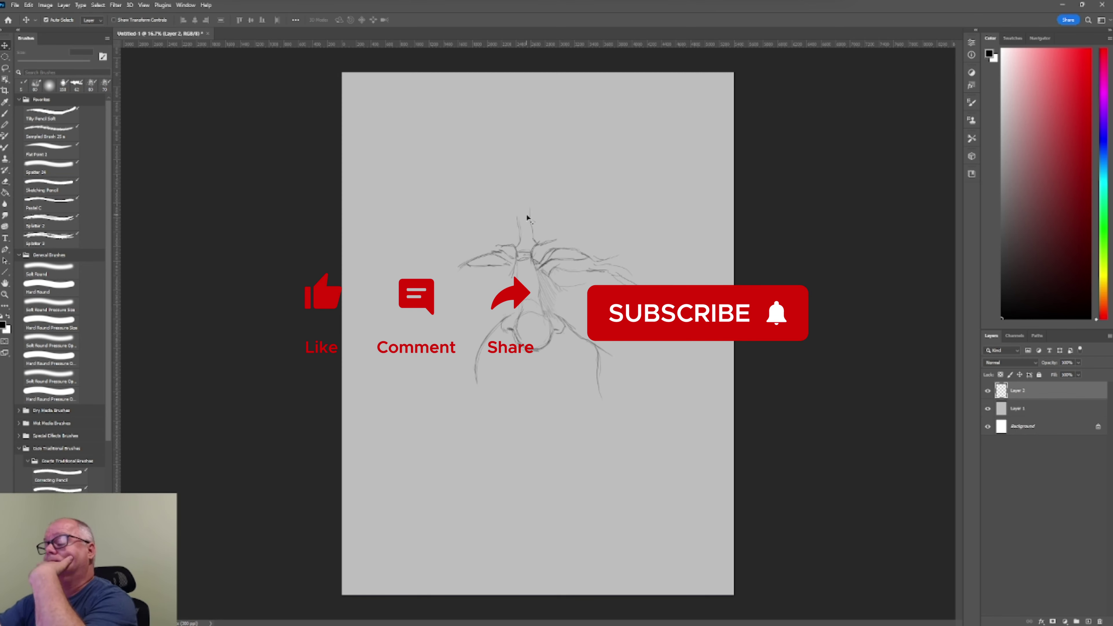
key(b)
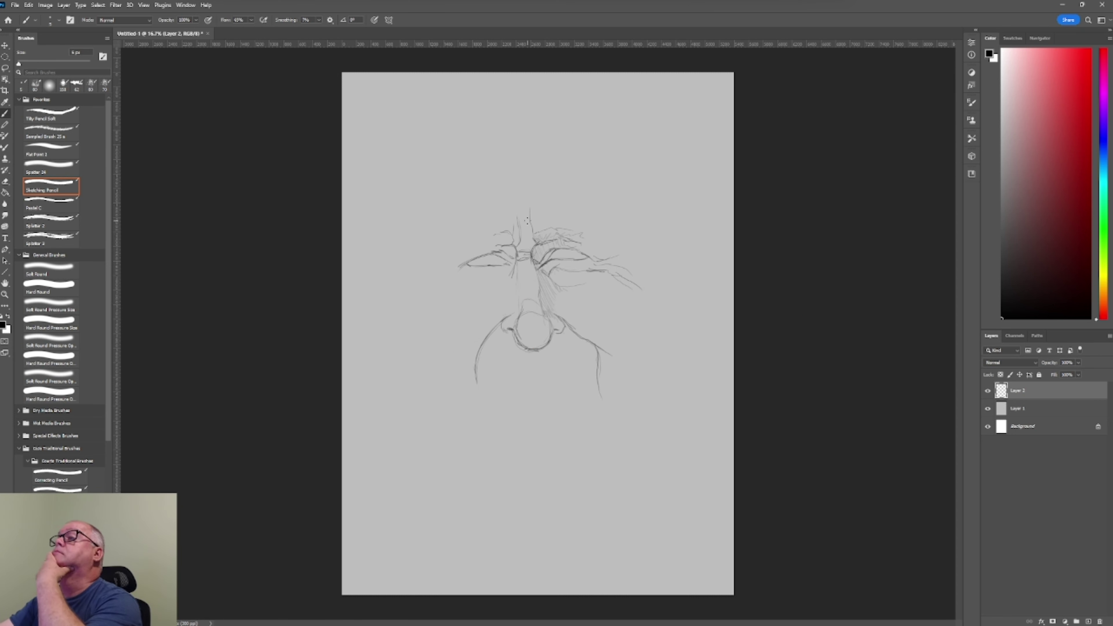
drag(468, 223, 450, 240)
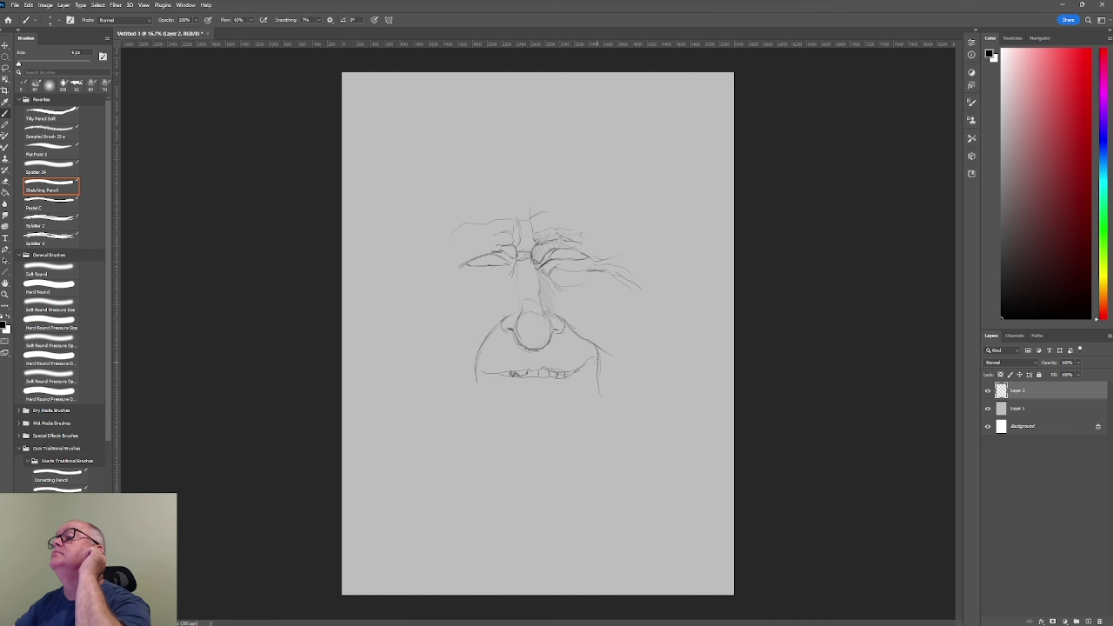
Draw the lower lip, the chin curve and the left jaw and cheek outline
drag(485, 373, 588, 364)
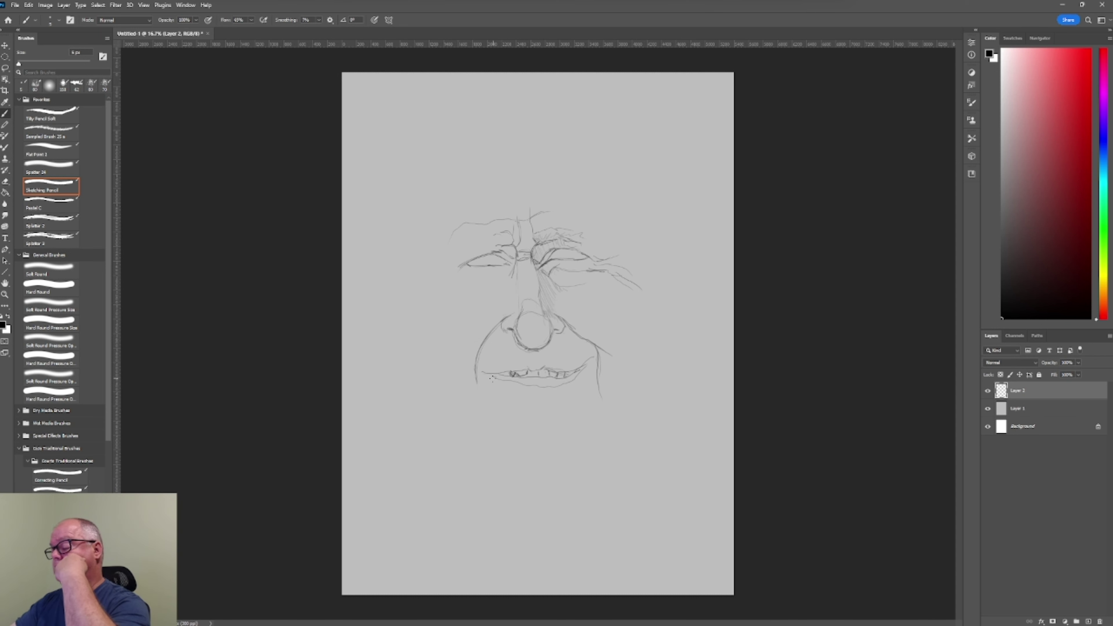
mouse_move(526, 413)
mouse_down()
mouse_move(560, 412)
mouse_move(546, 441)
mouse_move(589, 456)
mouse_move(587, 434)
mouse_up()
key(v)
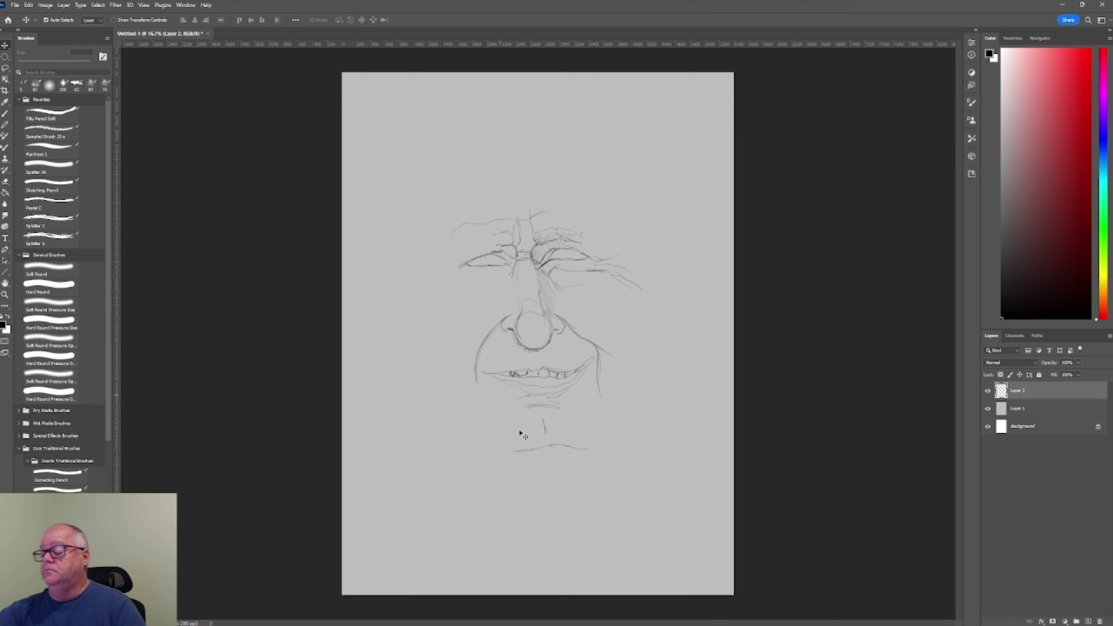
key(b)
drag(522, 449, 561, 440)
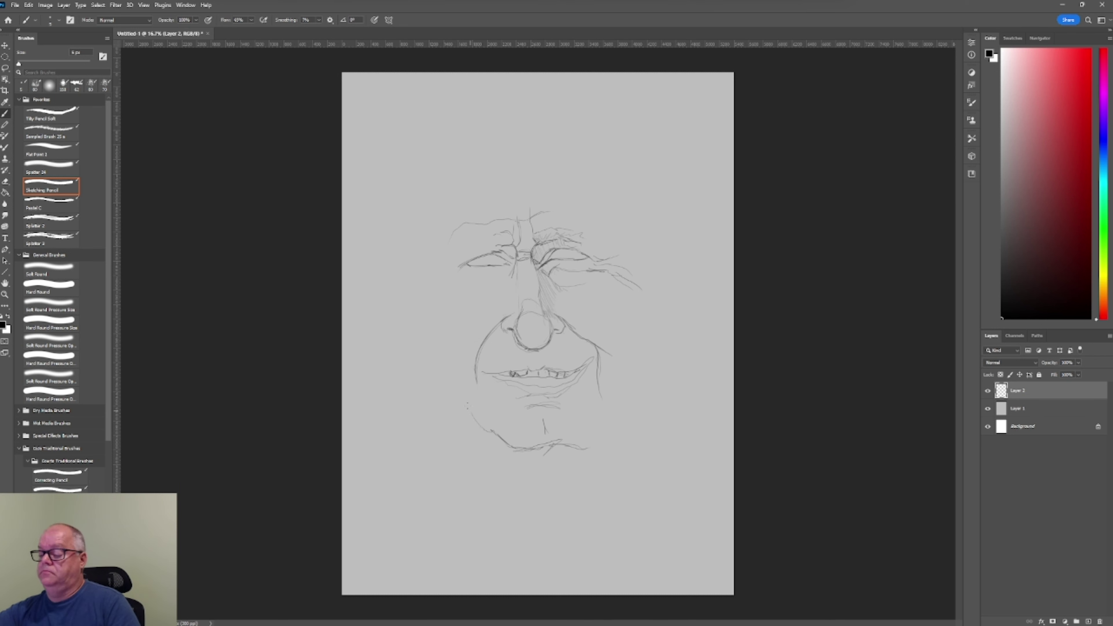
drag(478, 384, 486, 425)
mouse_move(457, 353)
mouse_down()
mouse_move(485, 434)
mouse_move(515, 471)
mouse_up()
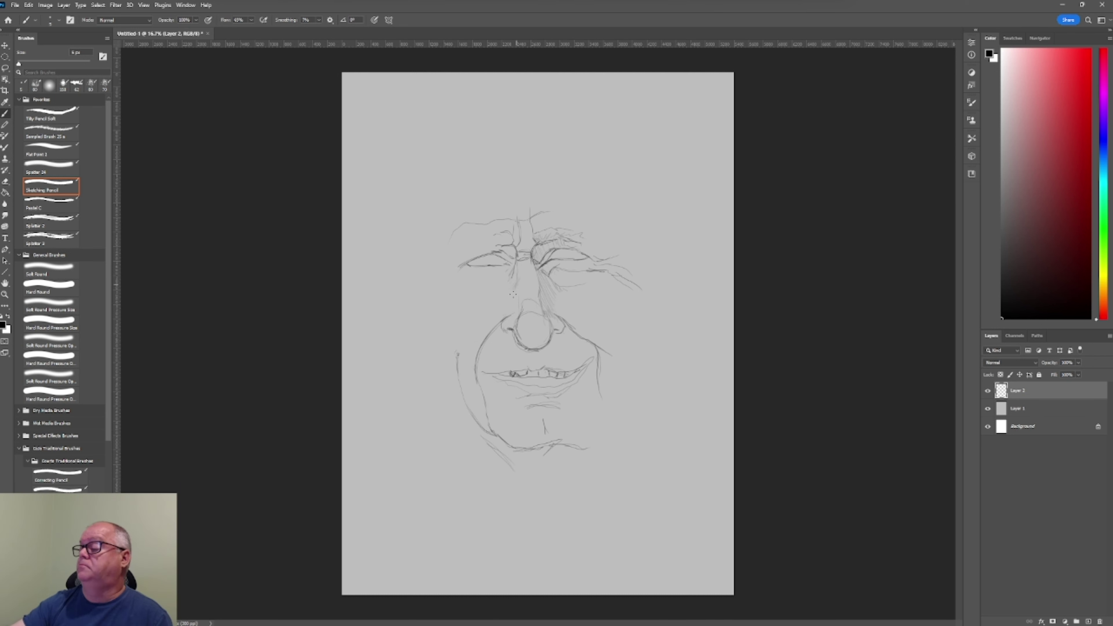
Hatch shading on the nose bridge, under the nose and across the right cheek
drag(529, 289, 522, 301)
drag(536, 342, 539, 348)
drag(530, 339, 532, 348)
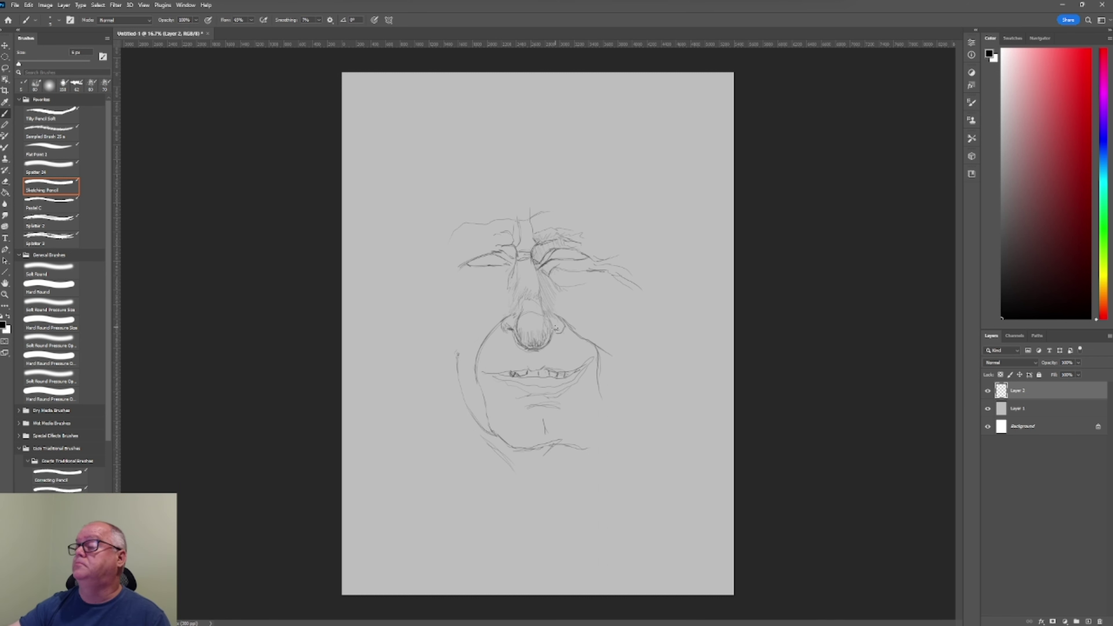
mouse_move(575, 329)
mouse_down()
mouse_move(599, 346)
mouse_move(596, 415)
mouse_move(544, 444)
mouse_up()
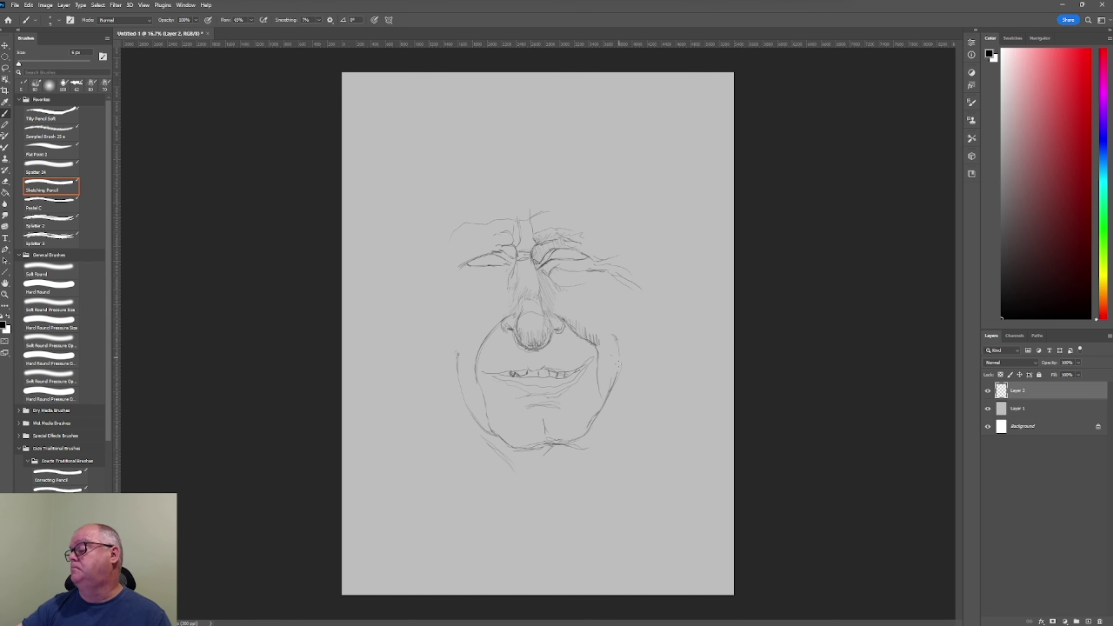
Outline the right side of the face and jaw with contour strokes, plus a line below the chin
drag(634, 386, 570, 466)
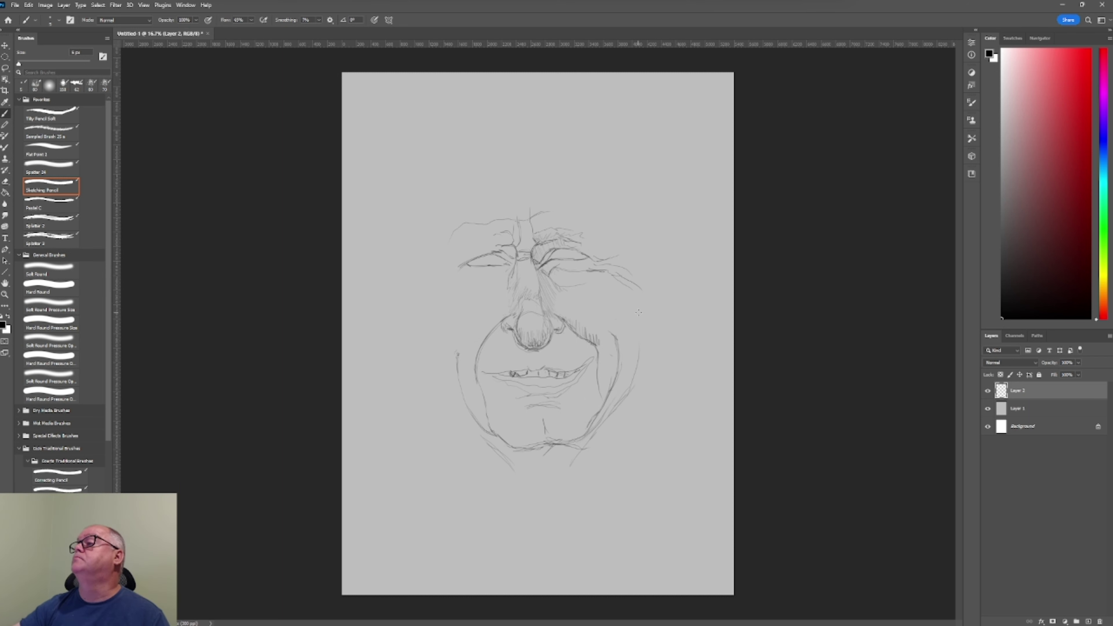
mouse_move(608, 287)
mouse_down()
mouse_move(638, 369)
mouse_move(638, 243)
mouse_up()
mouse_move(624, 262)
mouse_down()
mouse_move(626, 237)
mouse_move(620, 269)
mouse_up()
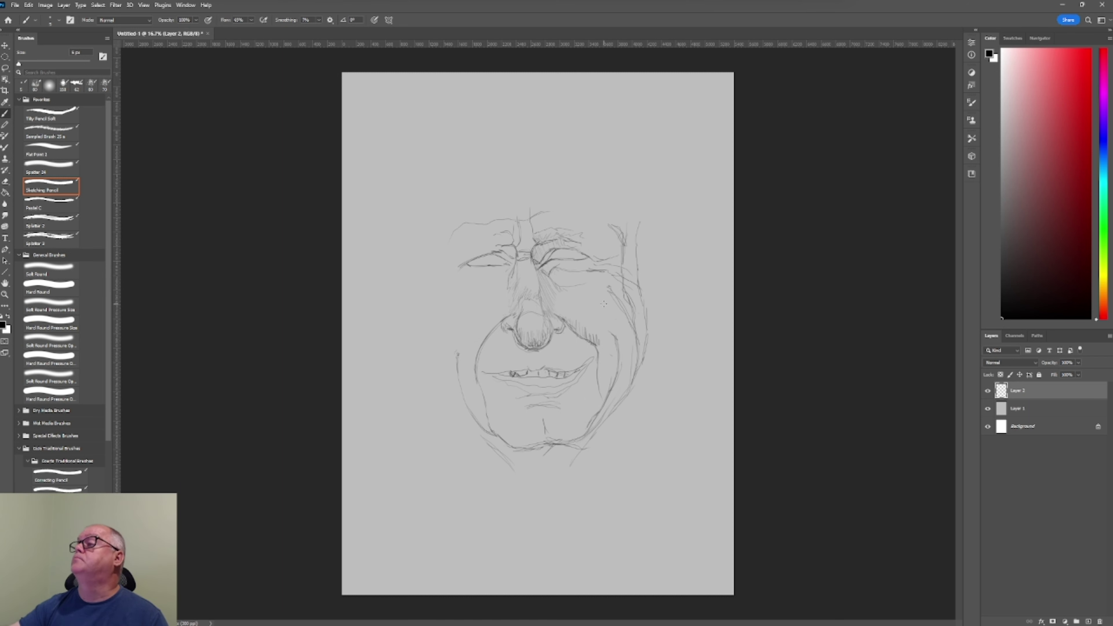
drag(607, 307, 634, 367)
drag(643, 243, 635, 261)
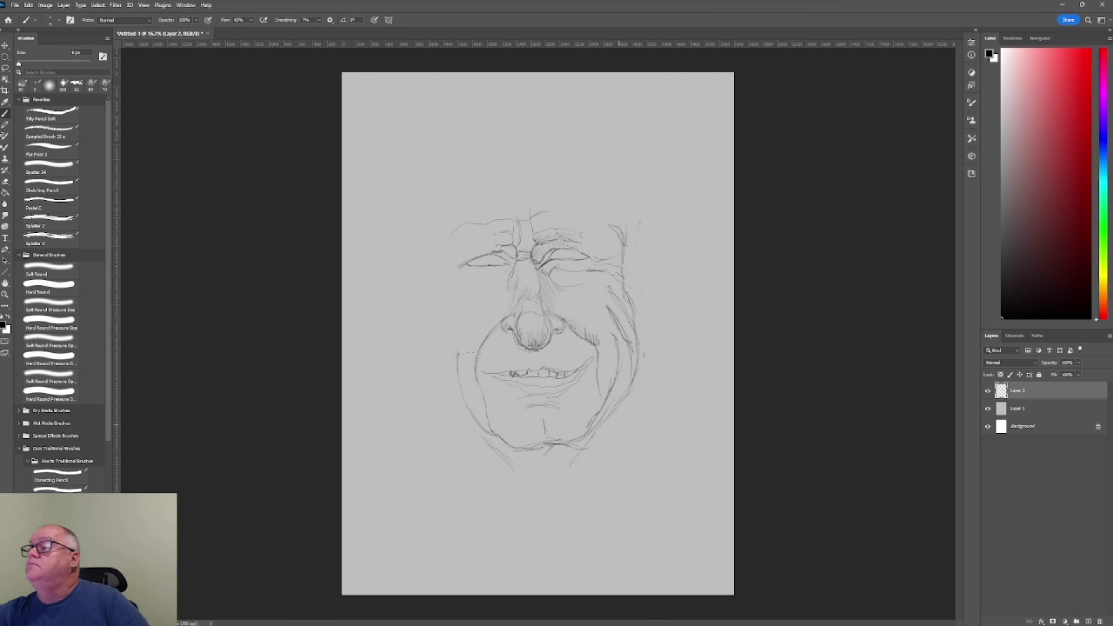
click(50, 186)
mouse_move(553, 447)
mouse_down()
mouse_move(512, 500)
mouse_move(462, 435)
mouse_up()
Strengthen the left cheek and jaw and outline the left face up to the top of the head
drag(448, 356, 480, 453)
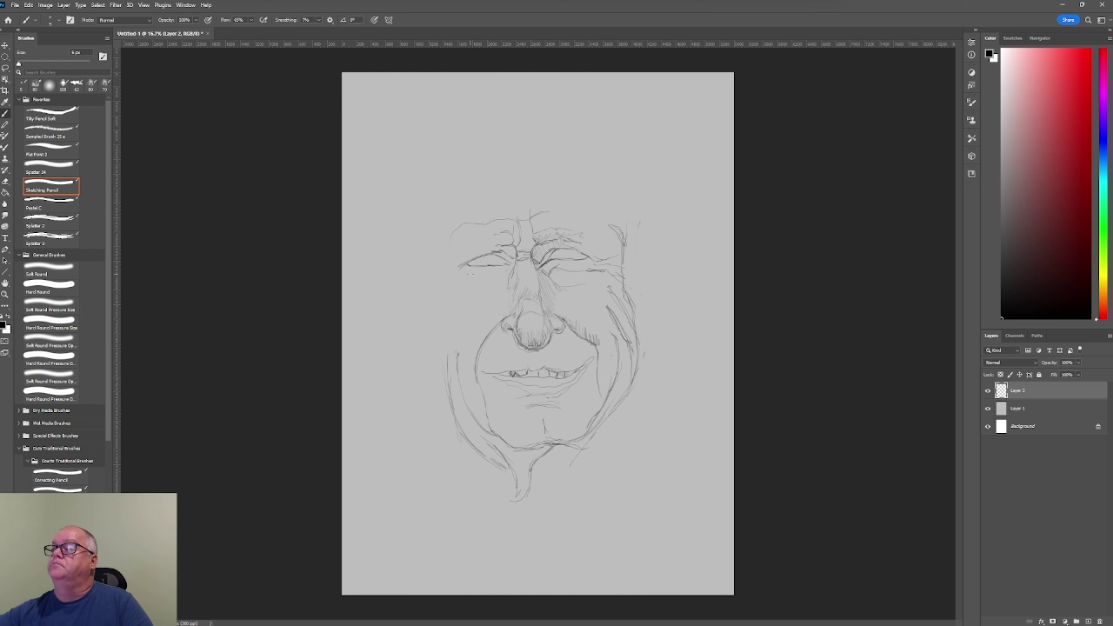
drag(438, 393, 455, 424)
drag(429, 289, 434, 359)
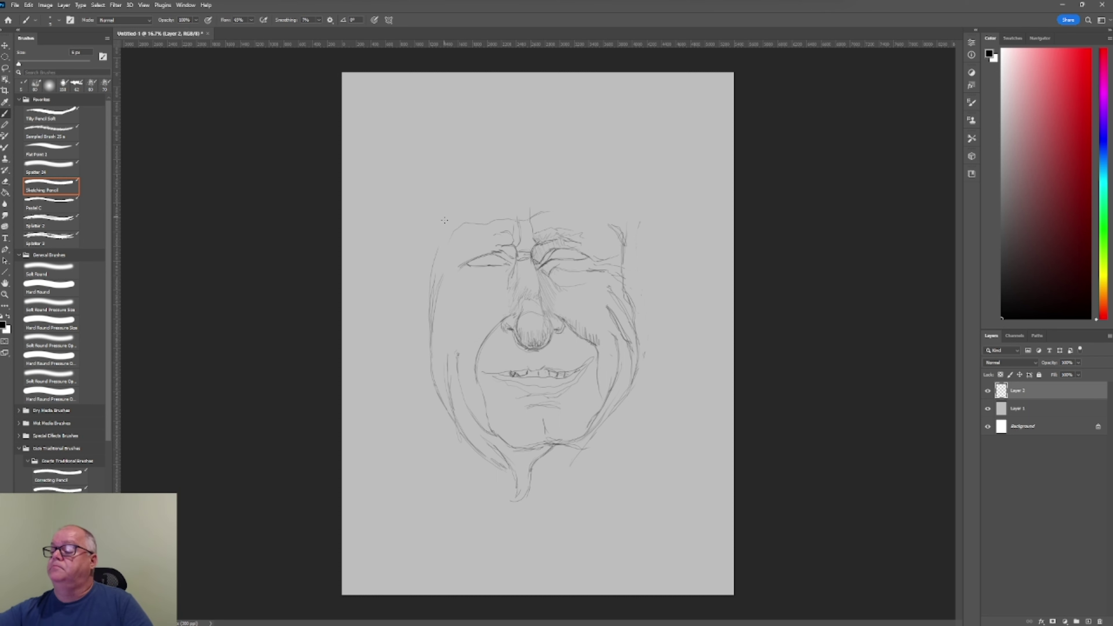
drag(451, 226, 429, 281)
drag(445, 228, 480, 145)
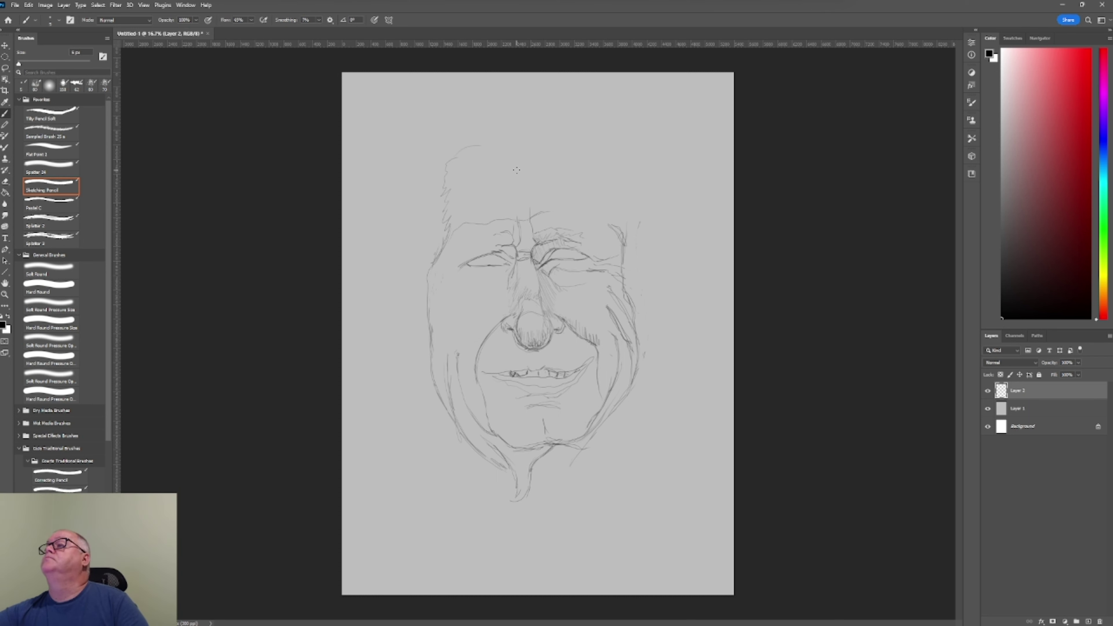
Add spiky hair, outline the right head and ear, and draw both jaw lines to the chin point
drag(559, 145, 589, 158)
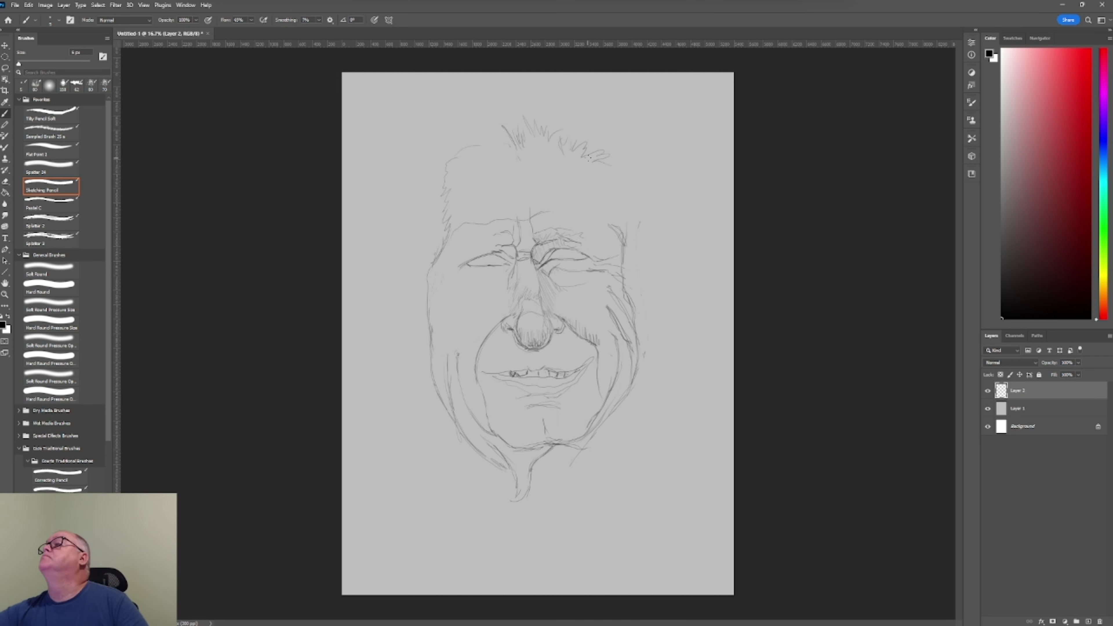
drag(606, 230, 622, 278)
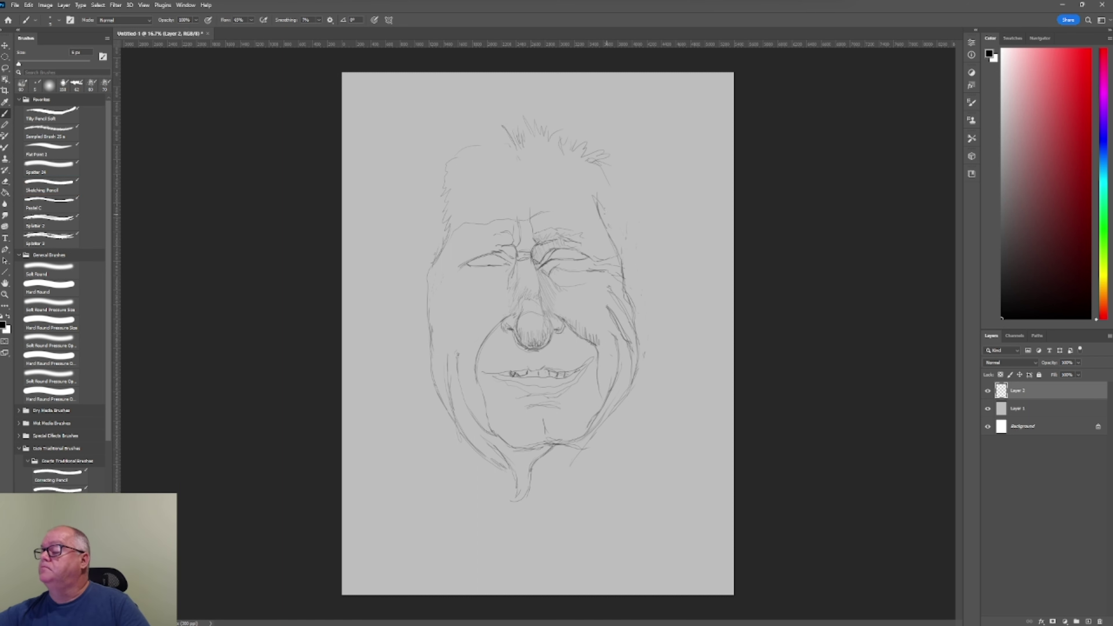
drag(587, 154, 604, 201)
mouse_move(636, 317)
mouse_down()
mouse_move(651, 299)
mouse_move(652, 253)
mouse_up()
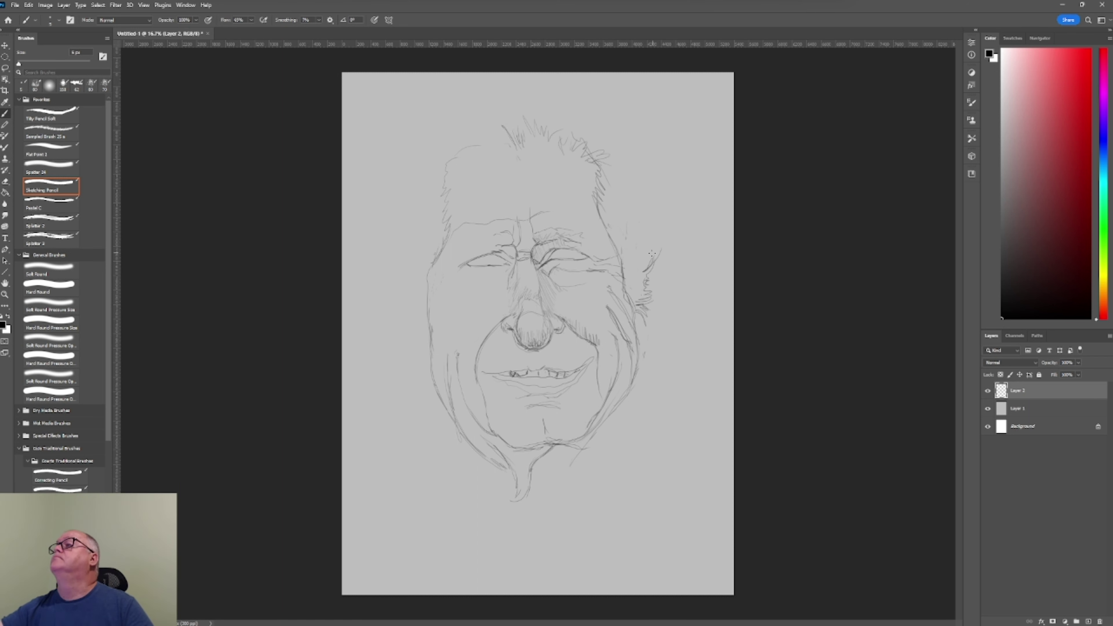
mouse_move(640, 348)
mouse_down()
mouse_move(657, 317)
mouse_move(671, 204)
mouse_up()
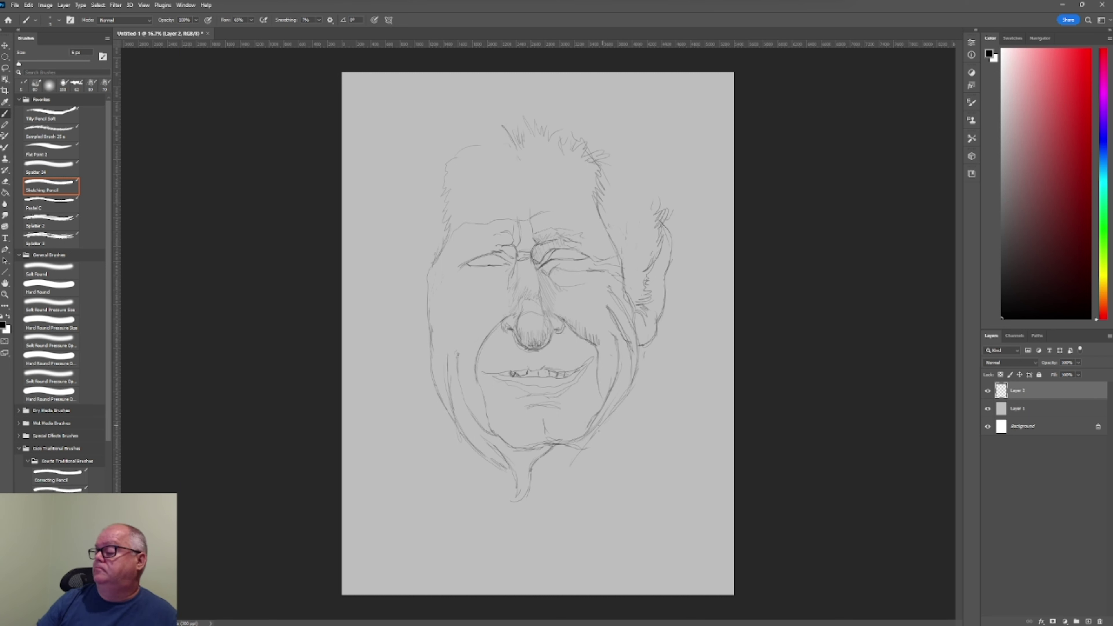
drag(585, 448, 522, 531)
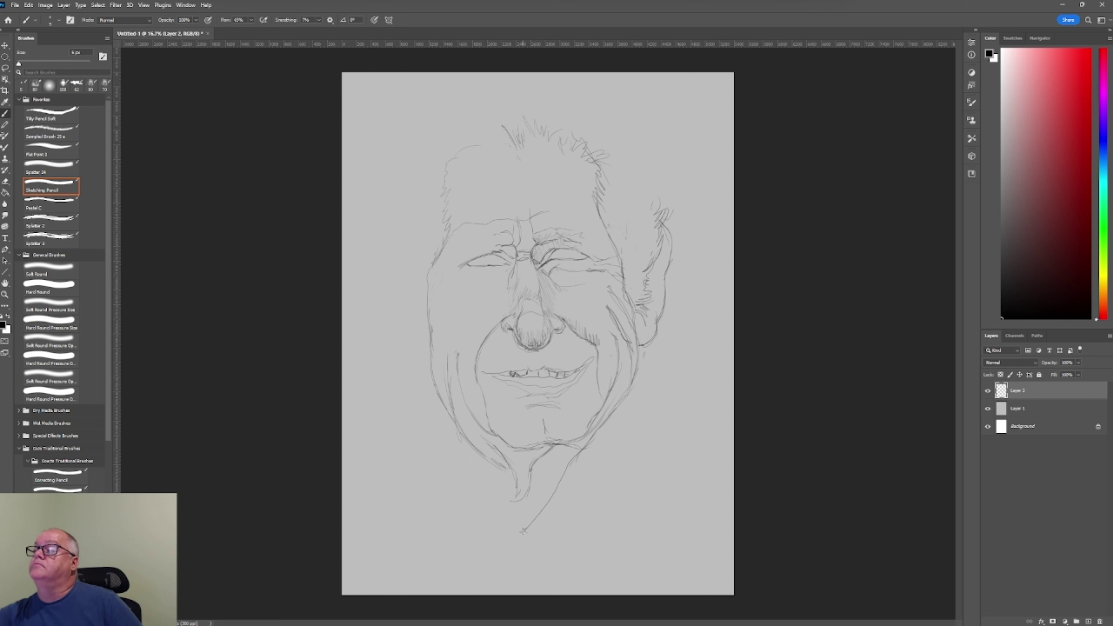
drag(452, 424, 523, 531)
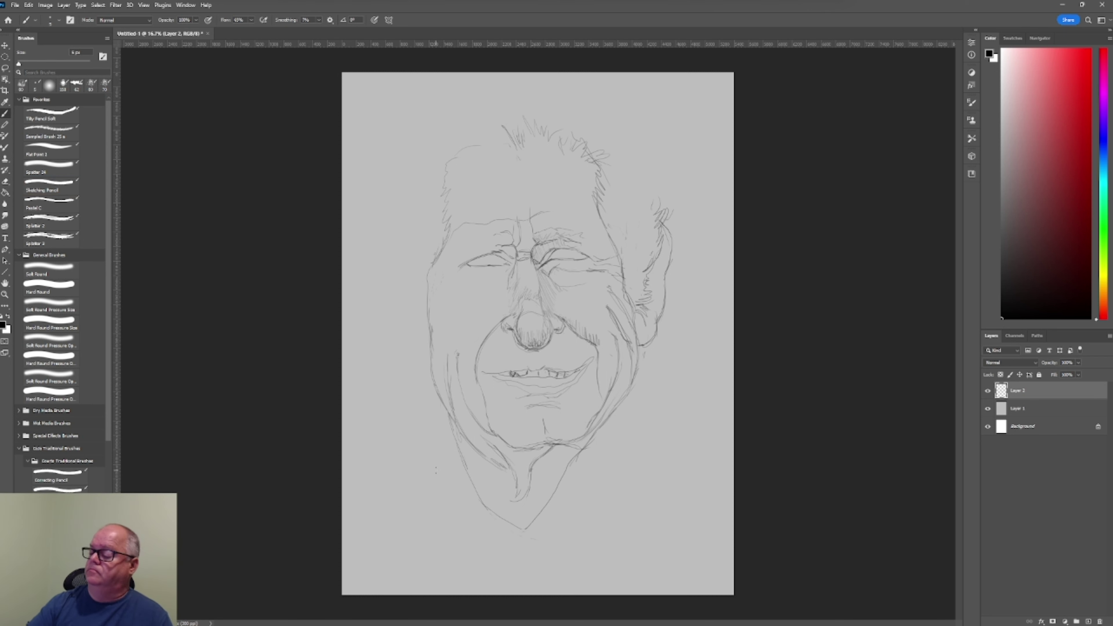
Draw the left ear with hair strokes beside it and a full outline across the top of the head
click(51, 186)
drag(392, 289, 427, 364)
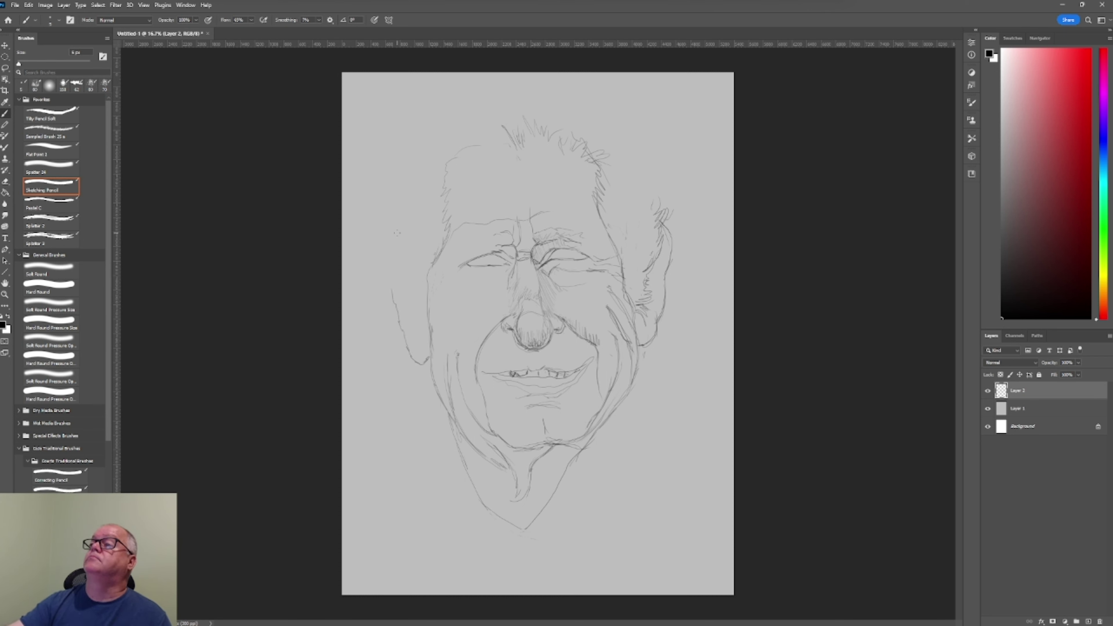
mouse_move(403, 232)
mouse_down()
mouse_move(382, 264)
mouse_move(394, 314)
mouse_move(425, 314)
mouse_move(423, 239)
mouse_move(432, 260)
mouse_up()
mouse_move(444, 222)
mouse_down()
mouse_move(419, 267)
mouse_move(380, 248)
mouse_up()
drag(400, 243, 425, 260)
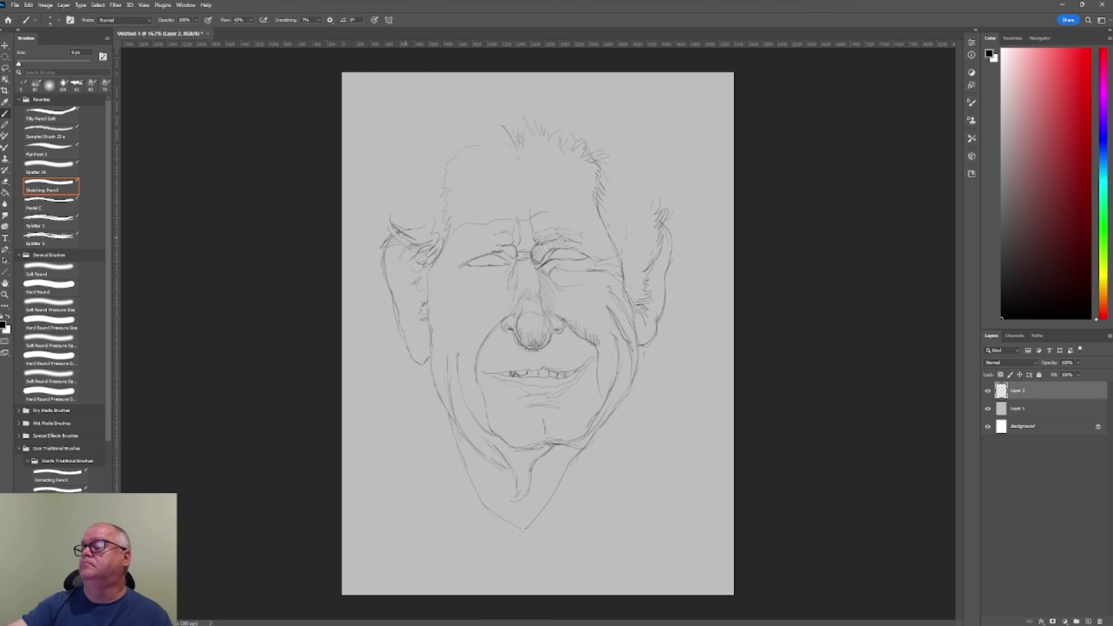
drag(450, 92, 392, 215)
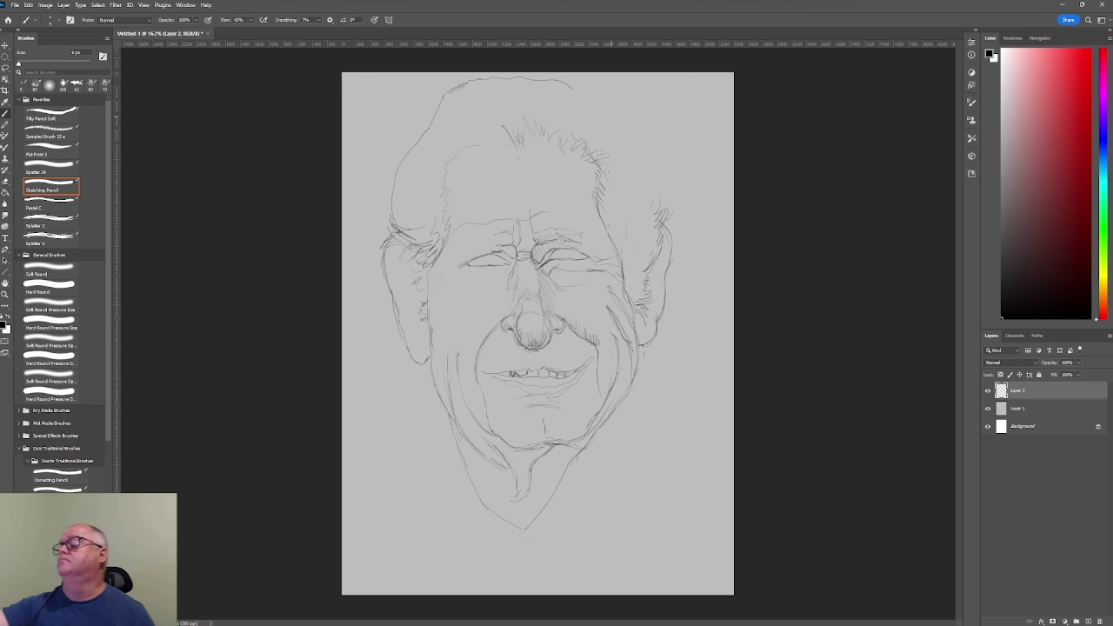
drag(464, 79, 644, 198)
mouse_move(624, 140)
mouse_down()
mouse_move(663, 214)
mouse_move(565, 82)
mouse_up()
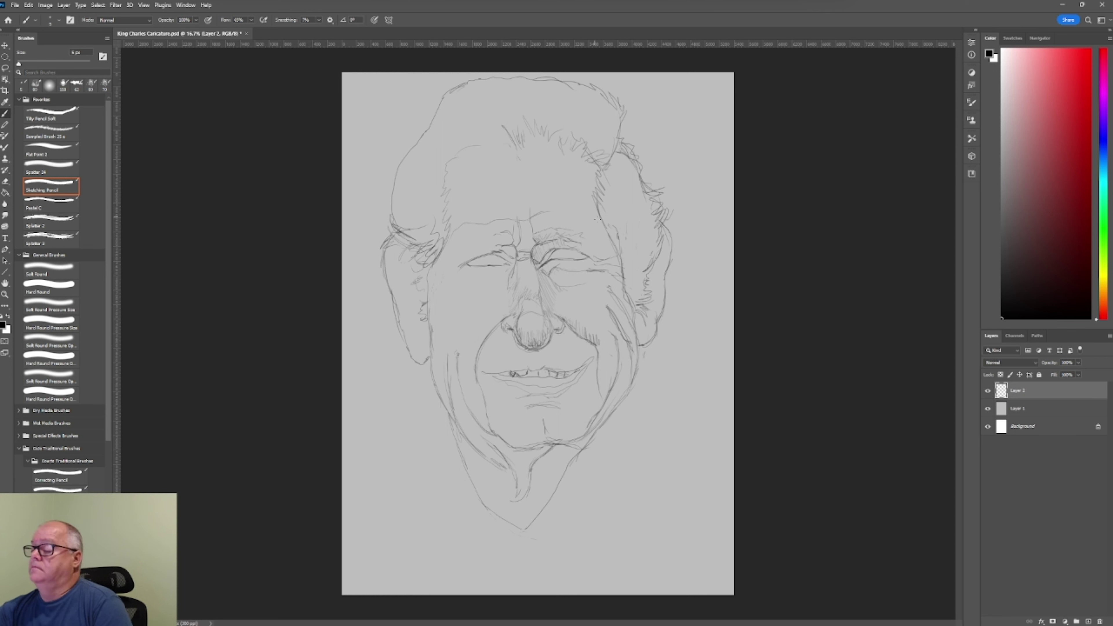
Lasso the right ear and hair strokes, shift them slightly and deselect
drag(609, 307, 632, 360)
key(l)
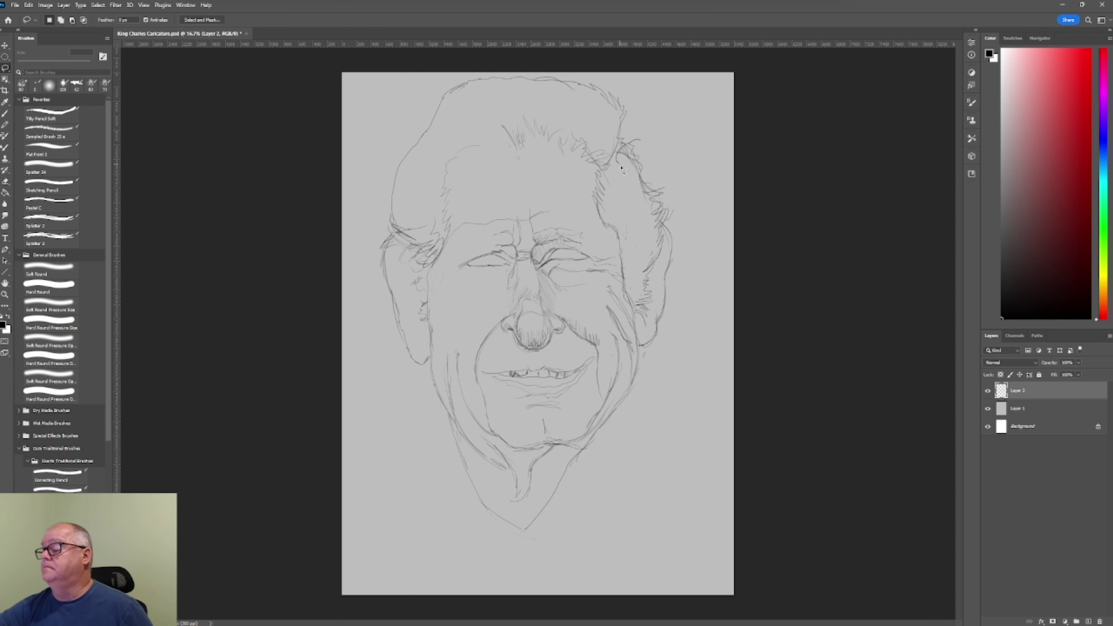
mouse_move(620, 164)
mouse_down()
mouse_move(627, 295)
mouse_move(658, 394)
mouse_up()
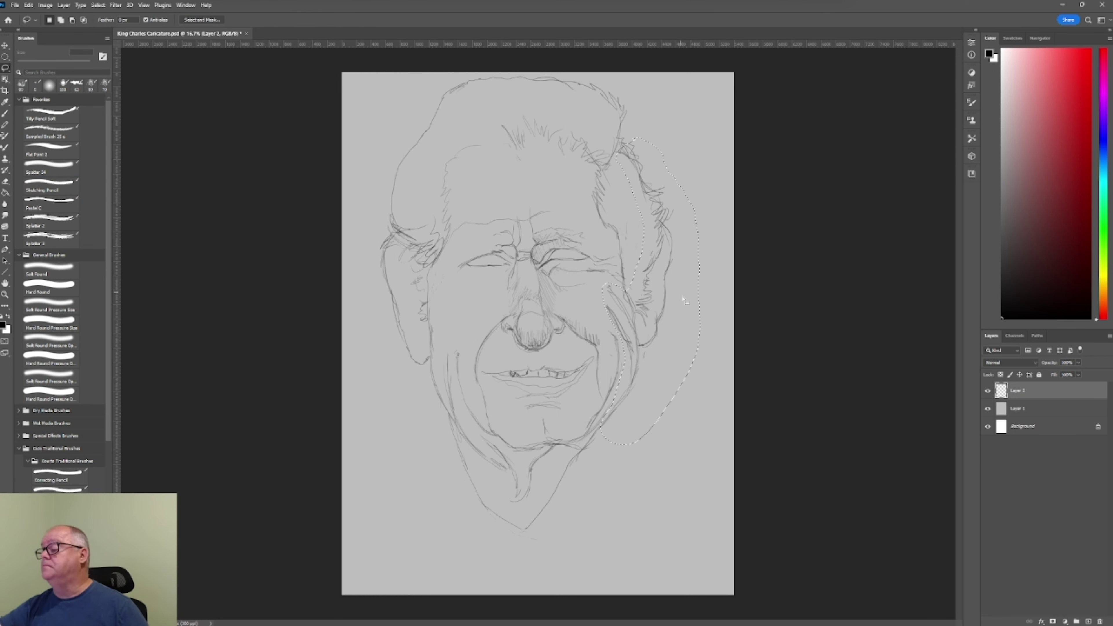
key(v)
drag(681, 295, 676, 293)
key(ctrl+d)
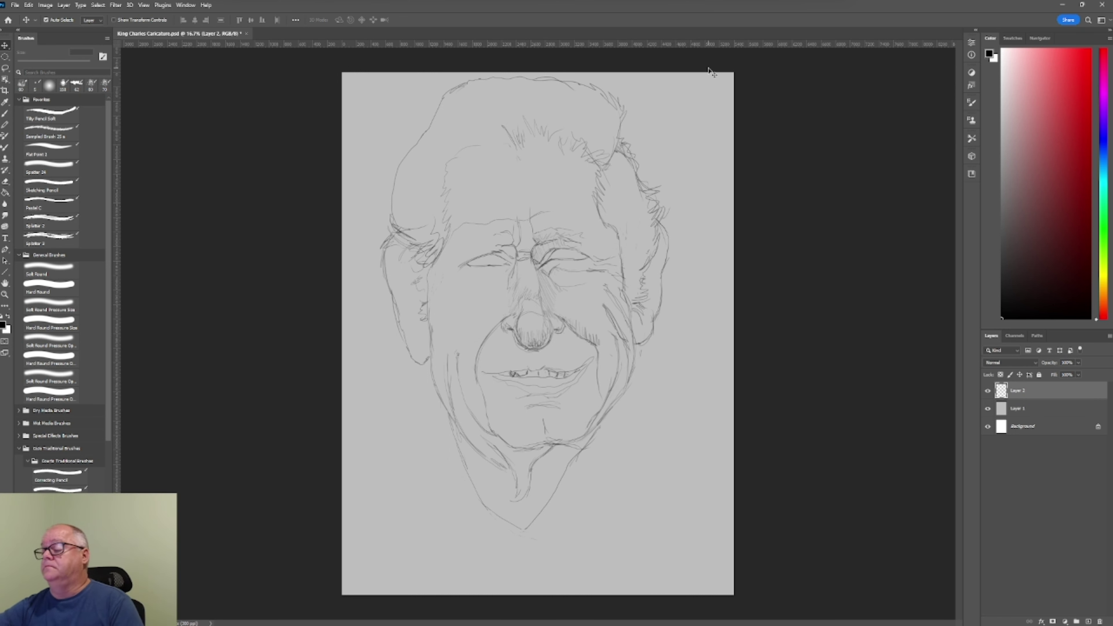
key(b)
Add hairline strokes and darken the hair and ear contour on the left side
mouse_move(454, 168)
mouse_down()
mouse_move(459, 147)
mouse_move(493, 120)
mouse_move(459, 135)
mouse_up()
drag(477, 130, 442, 147)
drag(420, 218, 389, 201)
mouse_move(419, 253)
mouse_down()
mouse_move(394, 232)
mouse_move(384, 279)
mouse_up()
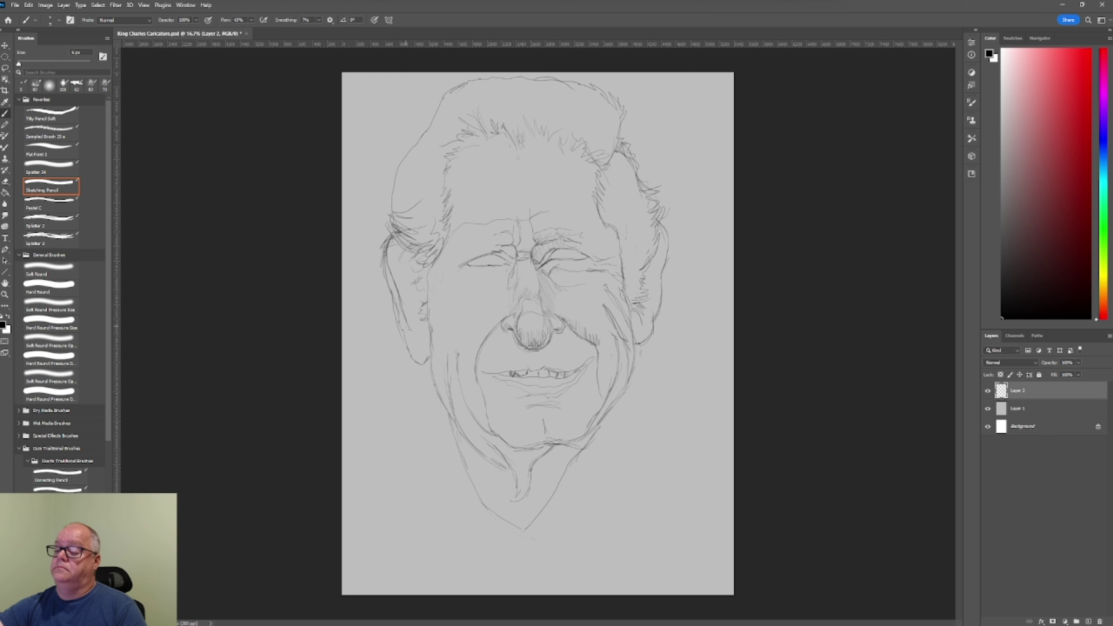
drag(419, 366, 381, 256)
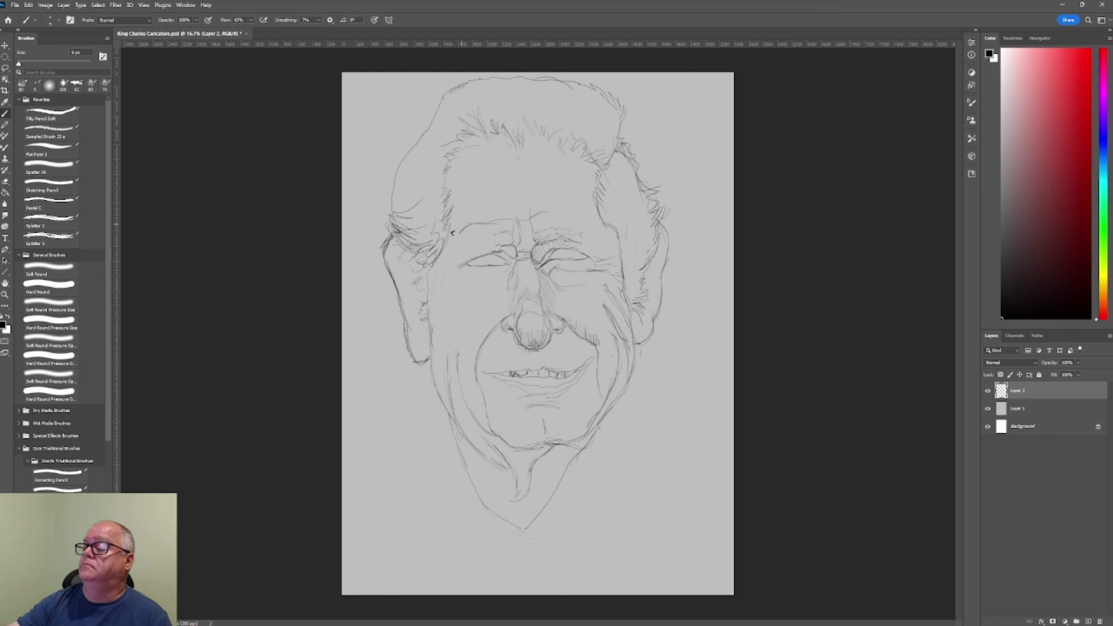
click(51, 186)
mouse_move(423, 289)
mouse_down()
mouse_move(414, 311)
mouse_move(438, 389)
mouse_move(406, 351)
mouse_move(392, 276)
mouse_up()
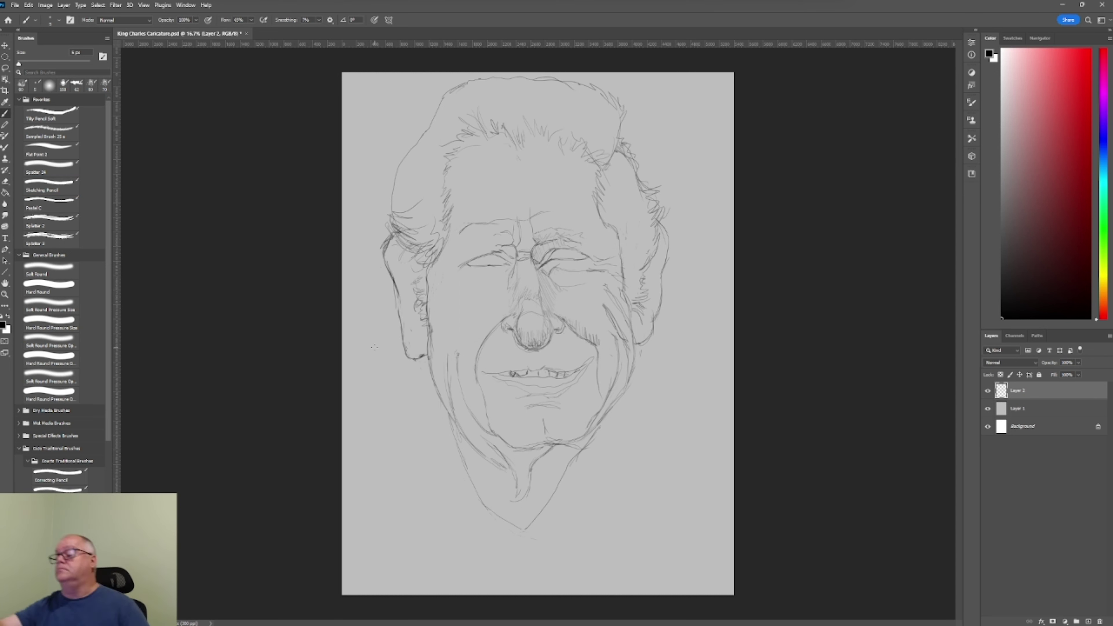
click(51, 186)
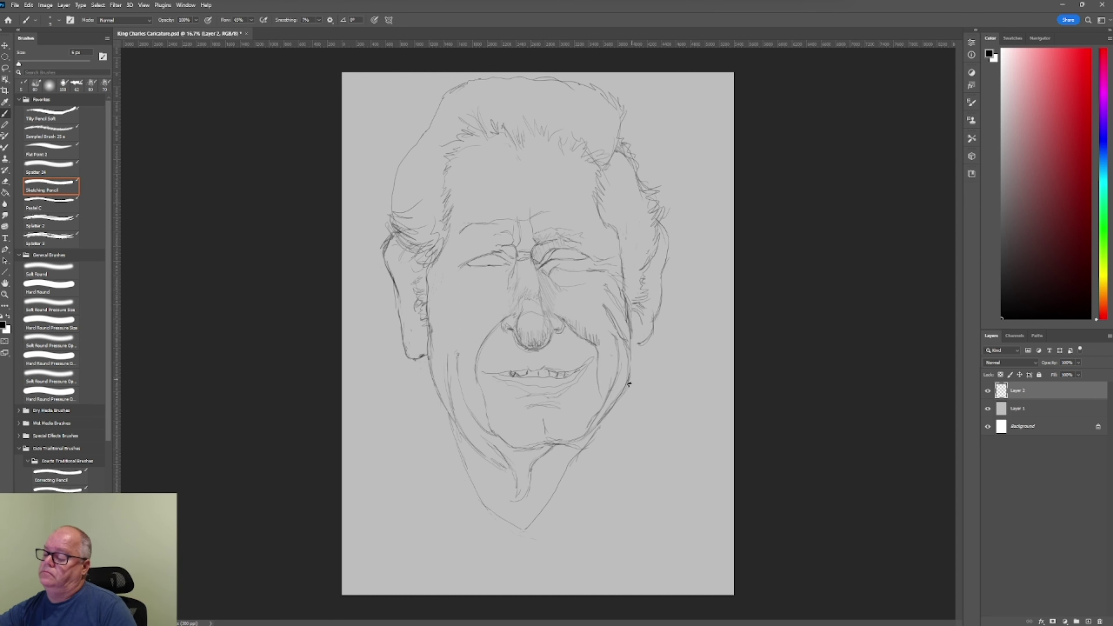
Draw the shirt collar, neck lines and left shoulder below the face
drag(629, 375, 639, 400)
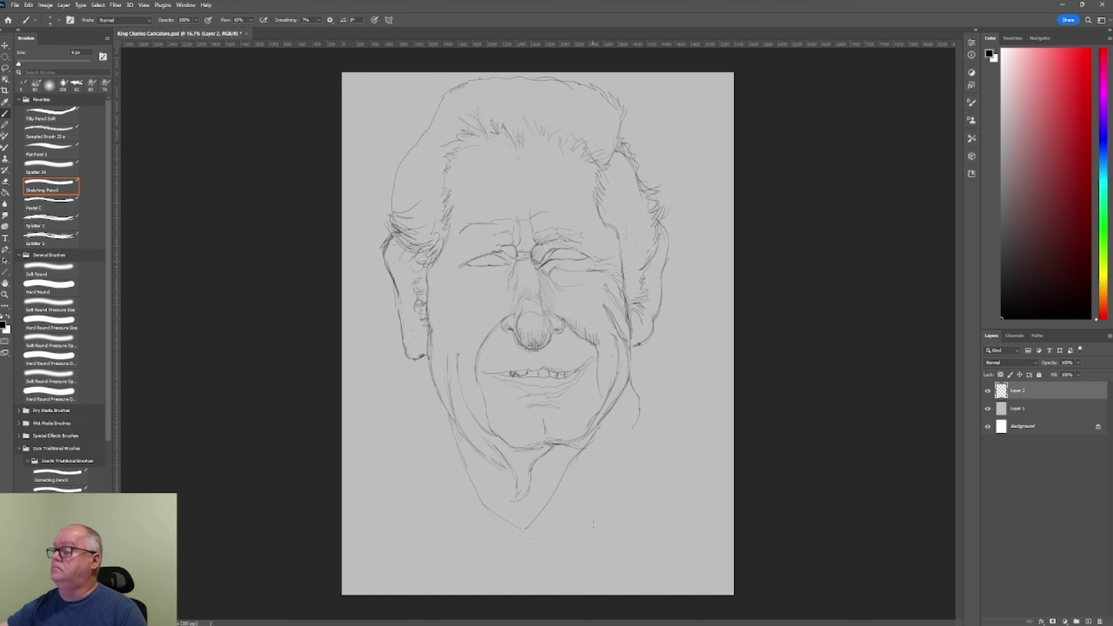
drag(524, 534, 600, 564)
mouse_move(632, 386)
mouse_down()
mouse_move(614, 496)
mouse_move(657, 416)
mouse_move(687, 447)
mouse_move(717, 521)
mouse_up()
mouse_move(507, 532)
mouse_down()
mouse_move(447, 577)
mouse_move(444, 416)
mouse_move(373, 500)
mouse_up()
mouse_move(368, 546)
mouse_down()
mouse_move(373, 506)
mouse_move(348, 544)
mouse_up()
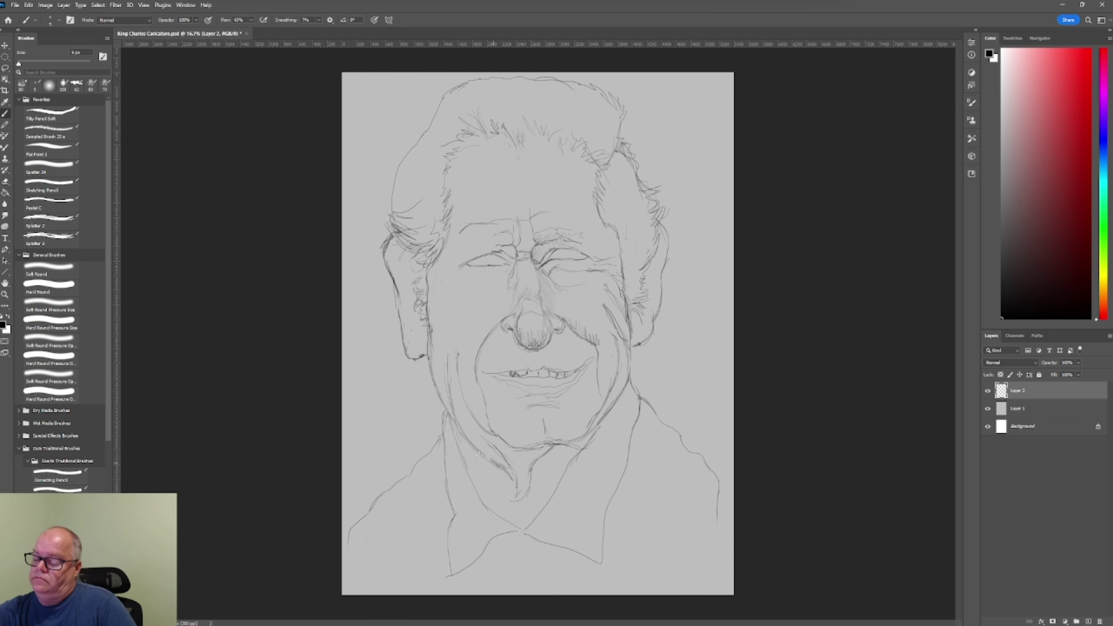
Shade under the left eye and extend the brow with a forehead line
click(51, 185)
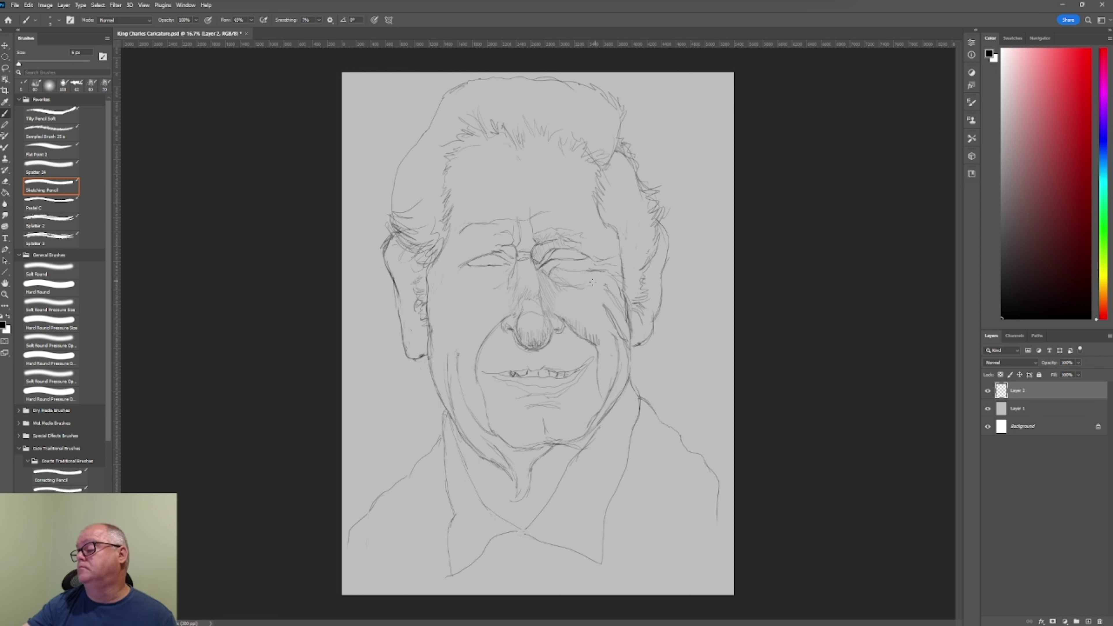
drag(456, 272, 498, 283)
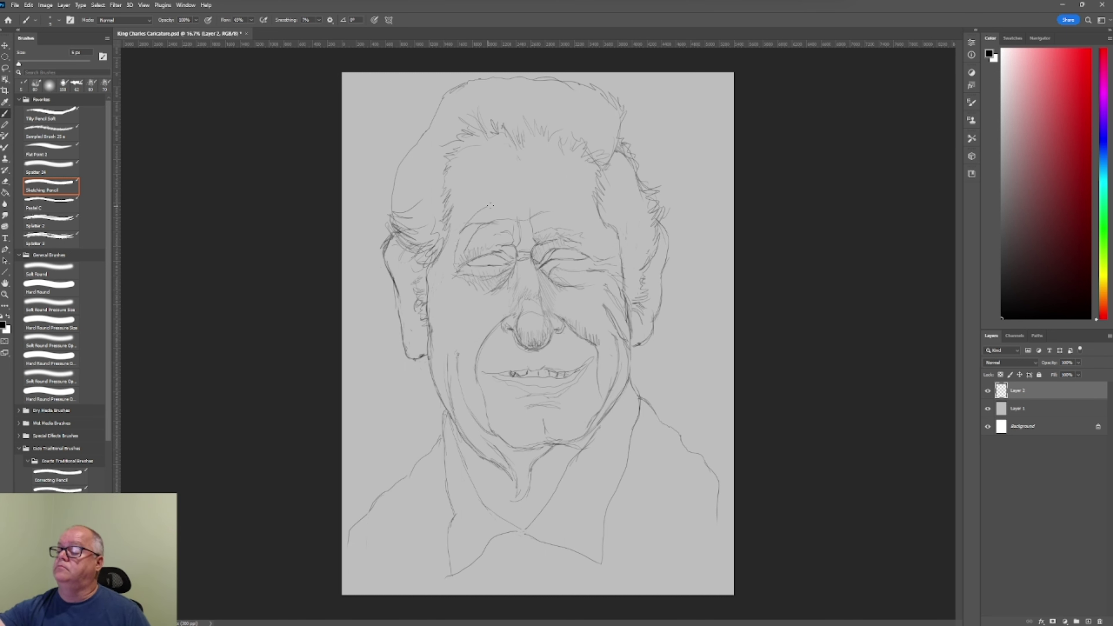
mouse_move(536, 206)
mouse_down()
mouse_move(592, 201)
mouse_move(455, 207)
mouse_up()
Scale the whole sketch down slightly with Free Transform and commit it
key(ctrl+t)
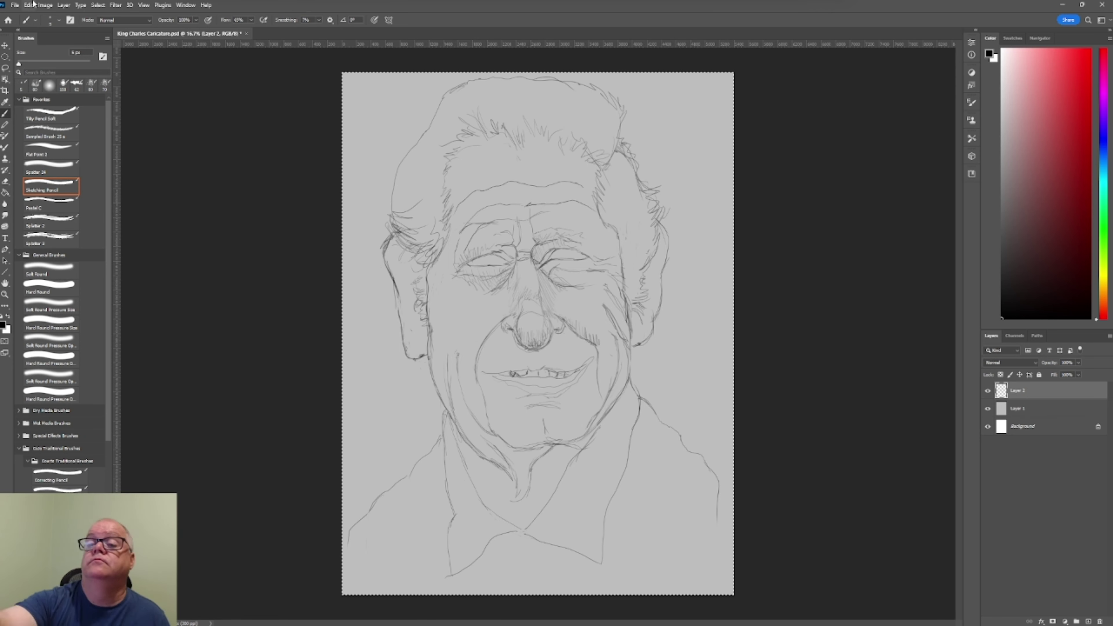
click(29, 5)
key(Escape)
drag(735, 596, 602, 346)
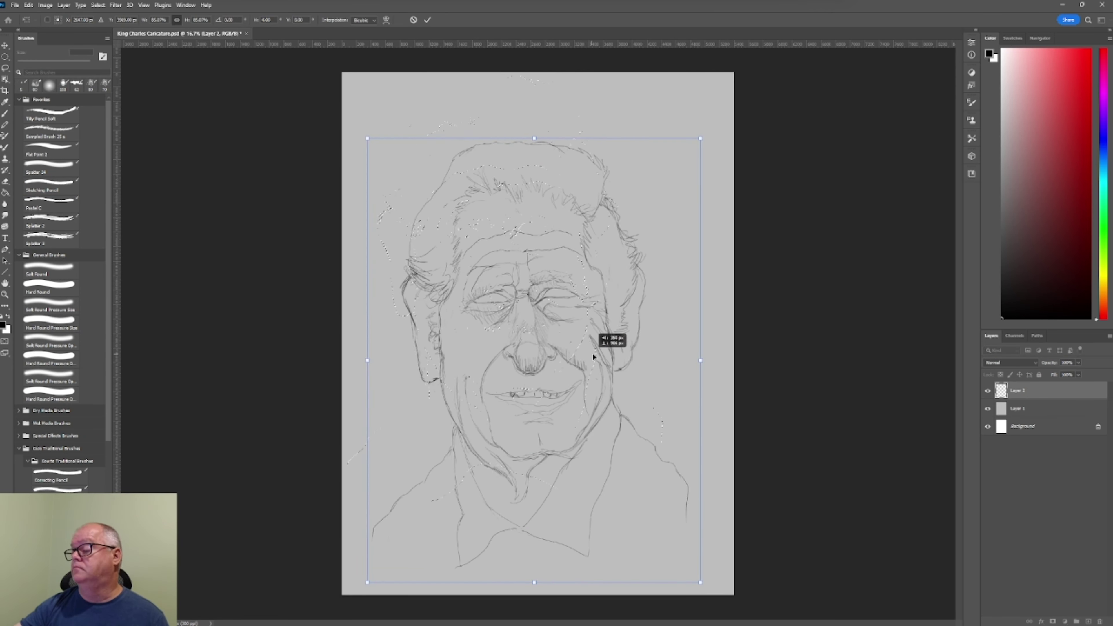
key(Return)
Lasso the top of the hair outline and move it lower
key(b)
key(l)
drag(614, 134, 612, 136)
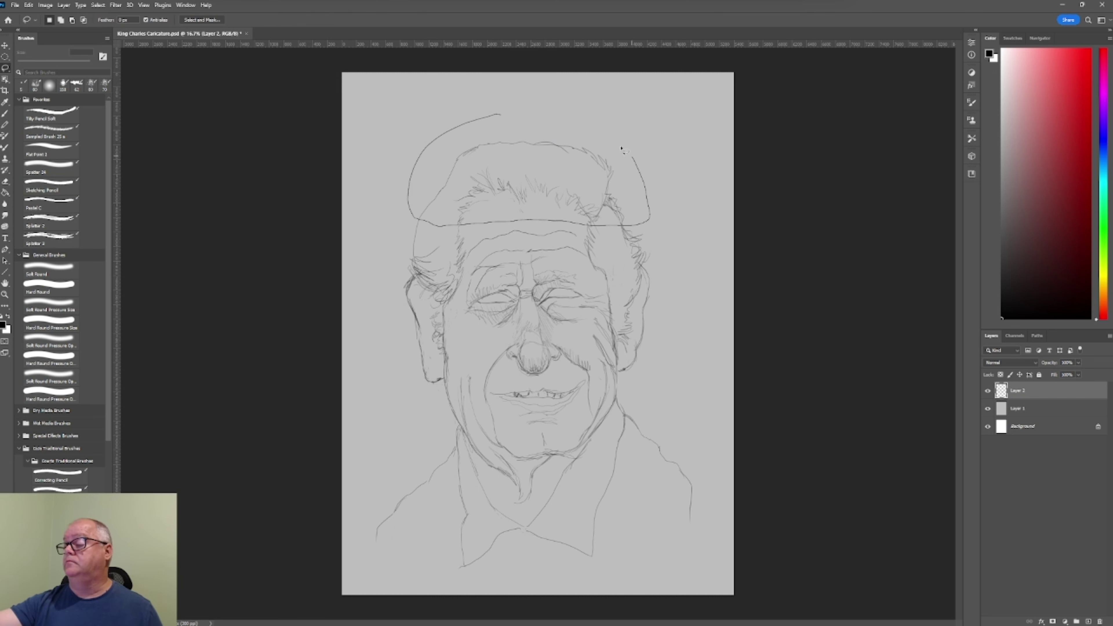
key(v)
drag(565, 202, 569, 191)
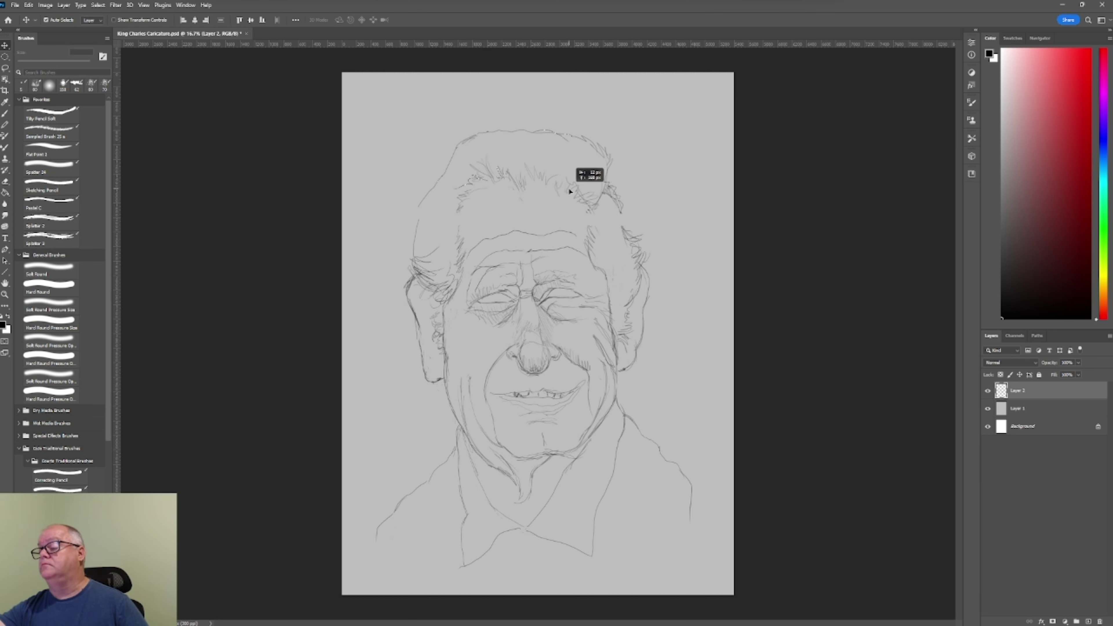
drag(570, 189, 567, 189)
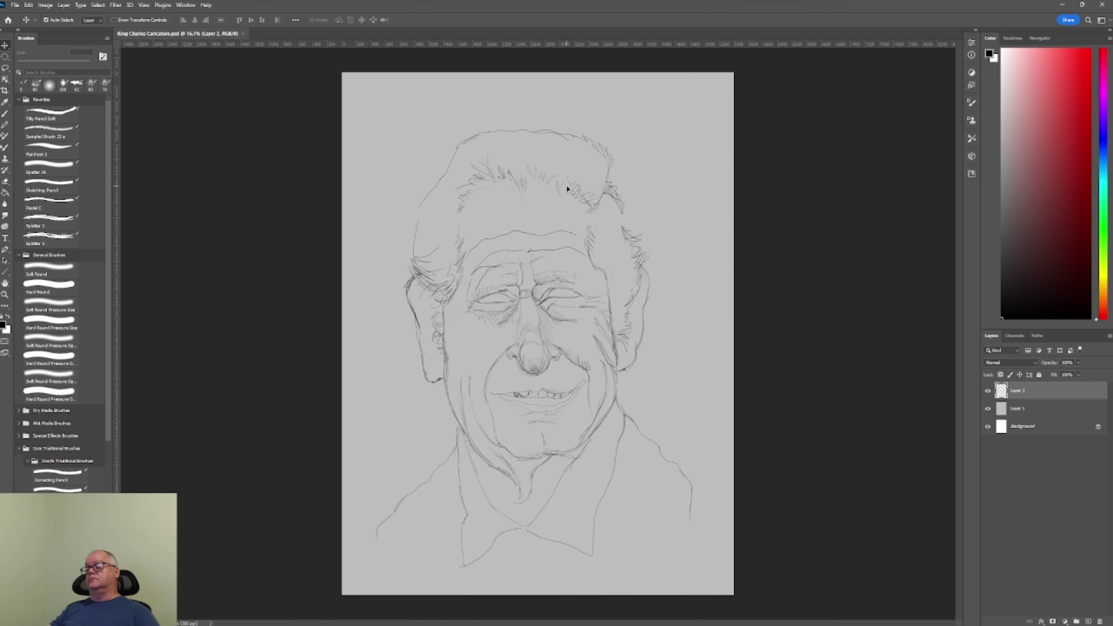
click(51, 186)
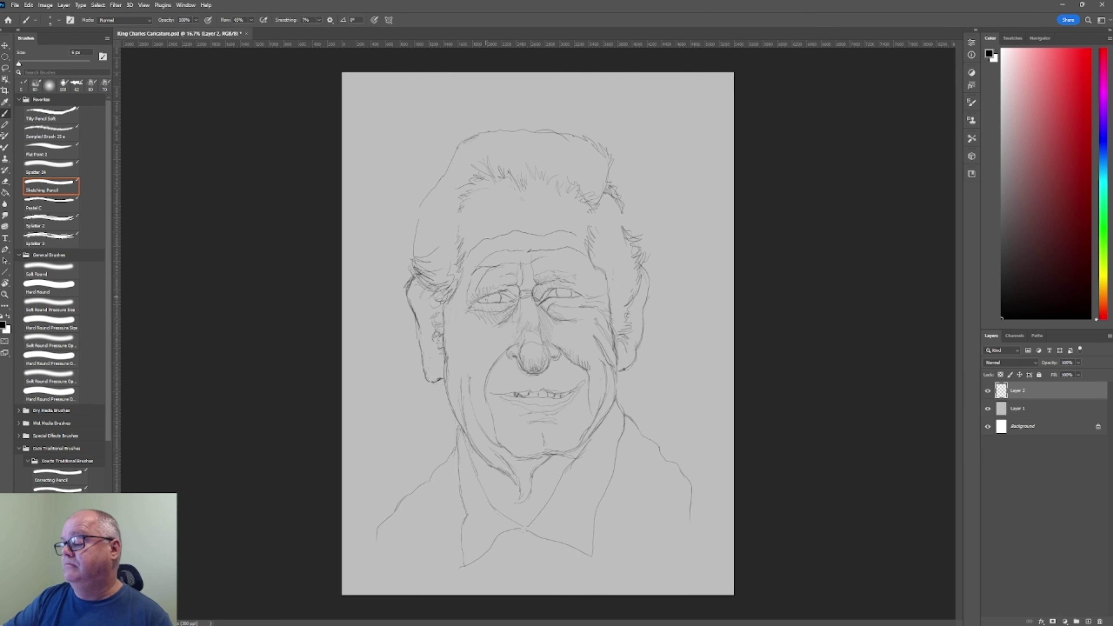
click(498, 298)
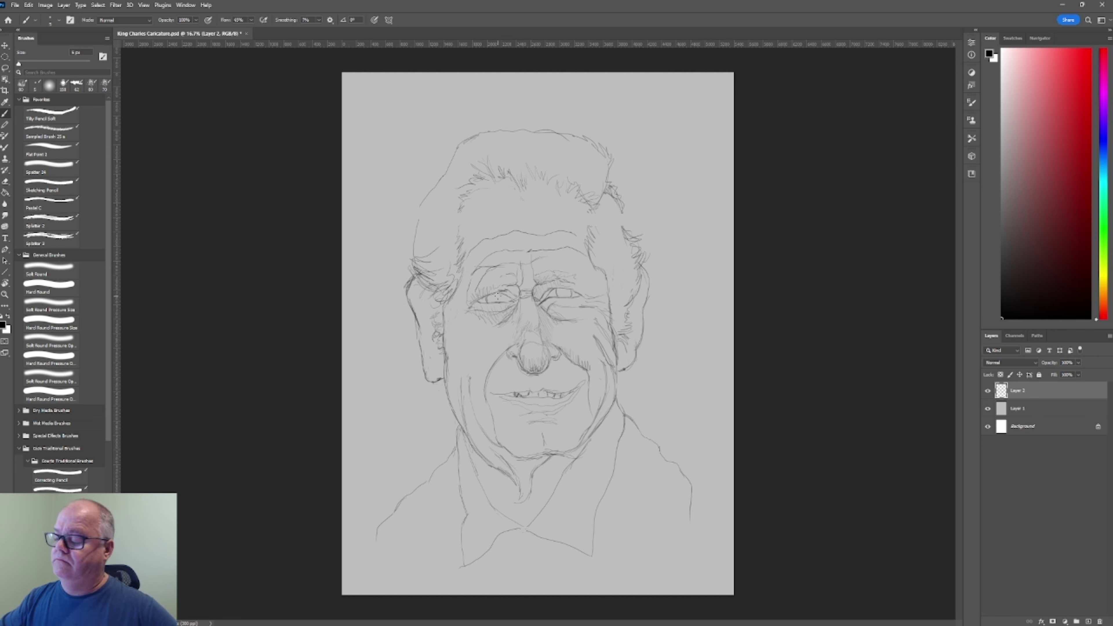
key(ctrl+z)
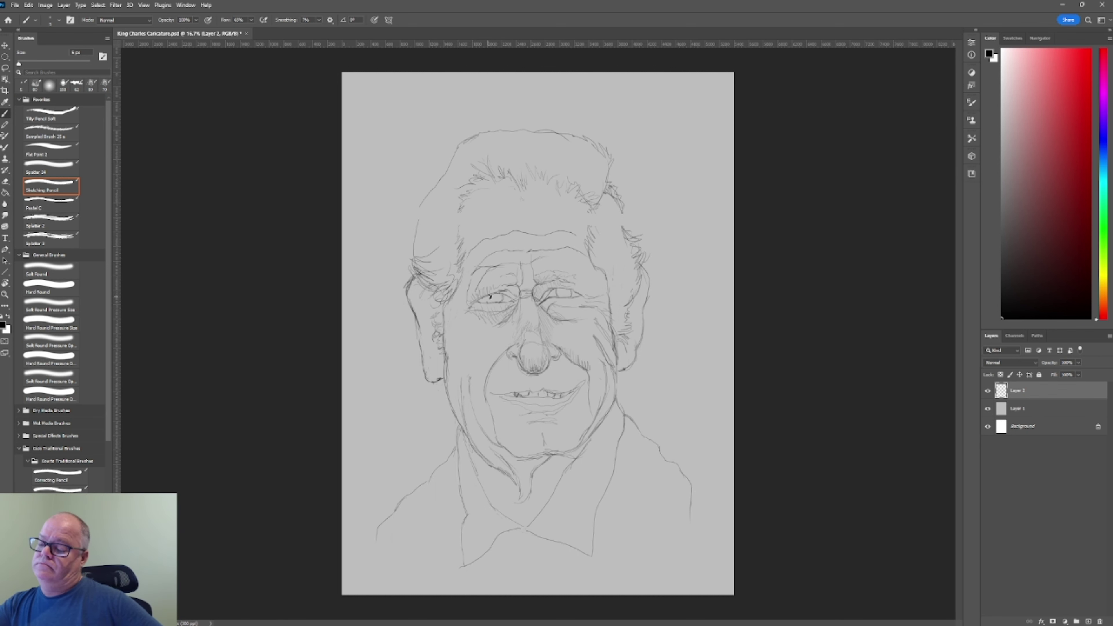
Add a horizontal guide at eye level, then reposition the strokes around the left eye
drag(630, 44, 629, 297)
key(l)
drag(514, 244, 508, 335)
key(v)
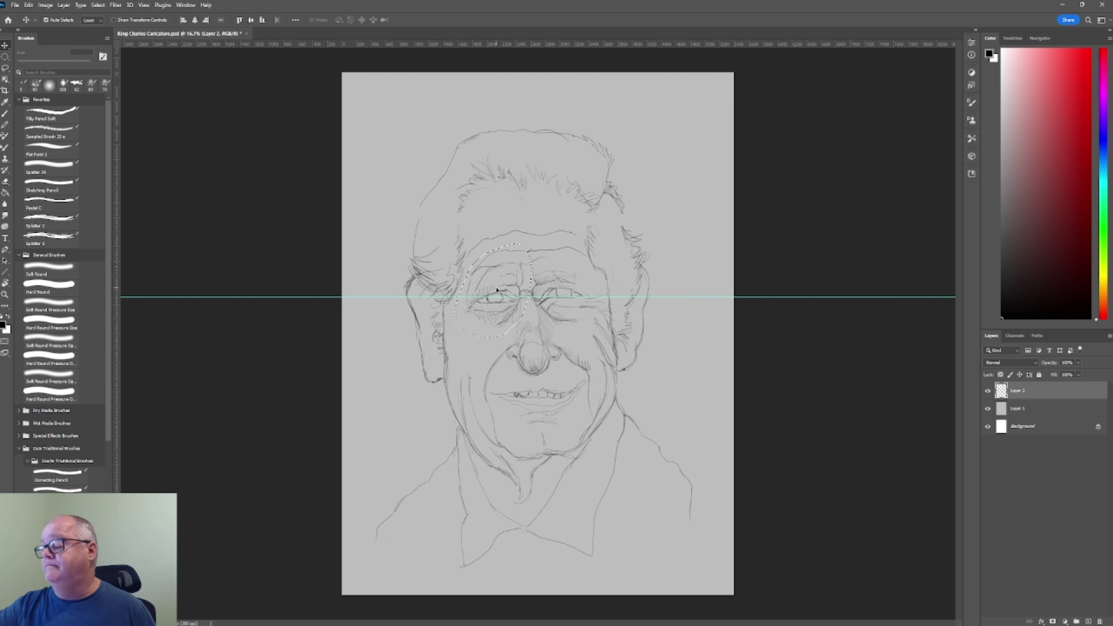
key(ctrl+d)
drag(687, 296, 681, 11)
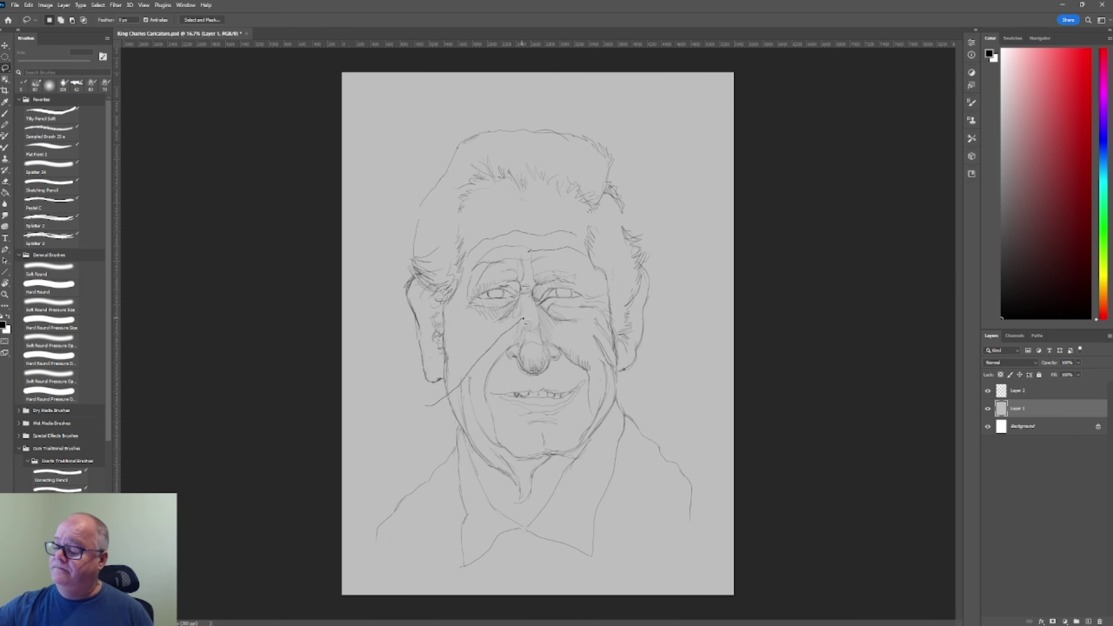
key(ctrl+z)
key(ctrl+z)
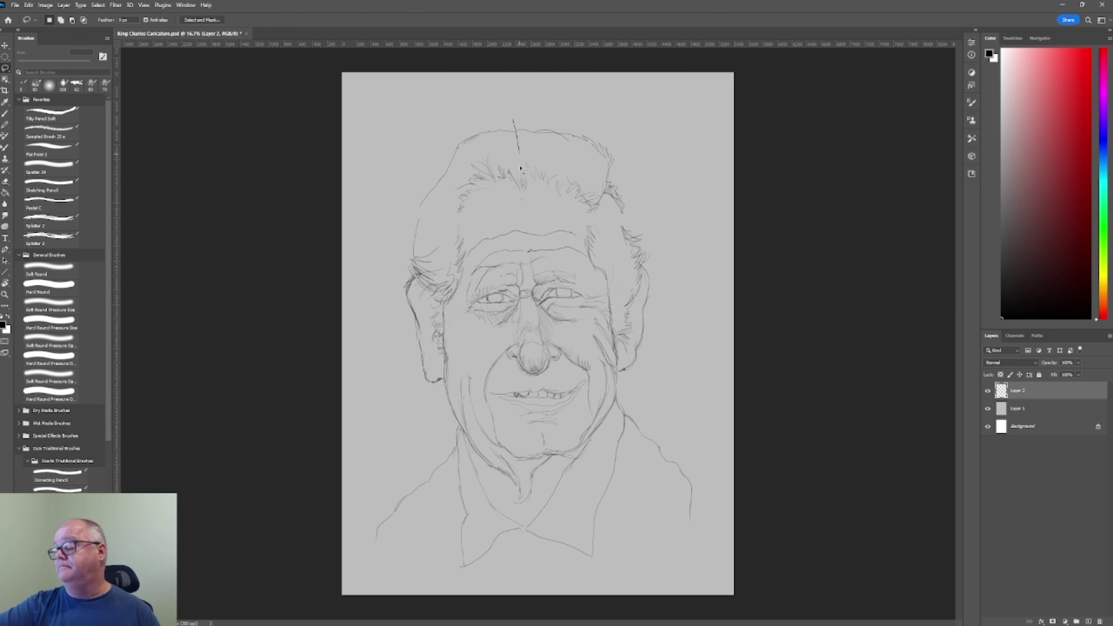
drag(477, 215, 482, 216)
Select the right eye and nudge it slightly to the right
key(b)
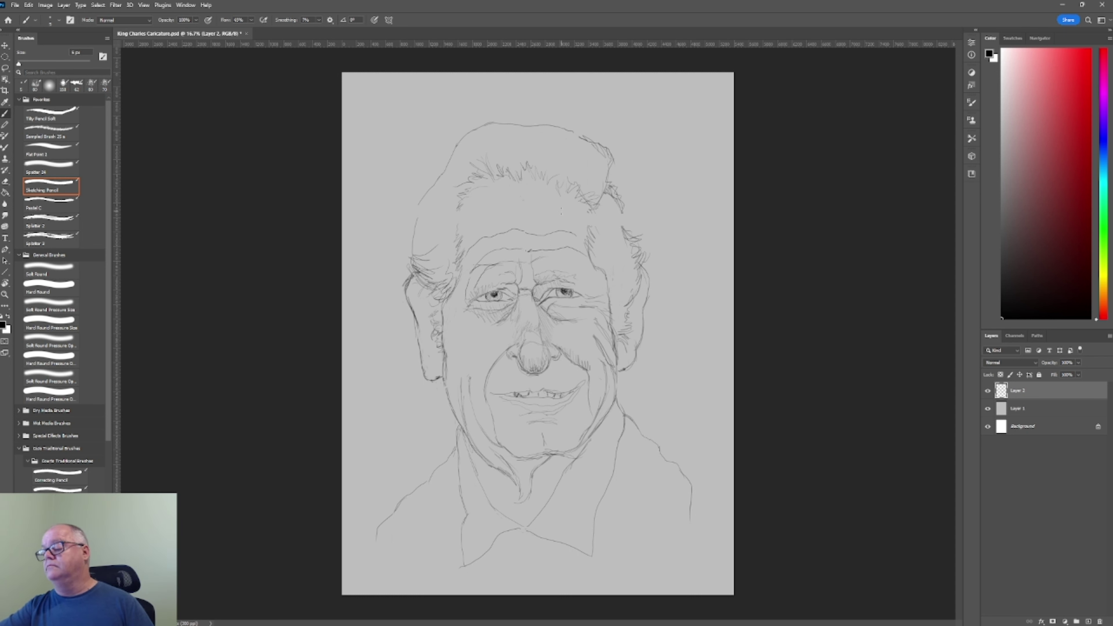
key(l)
key(v)
drag(554, 287, 559, 287)
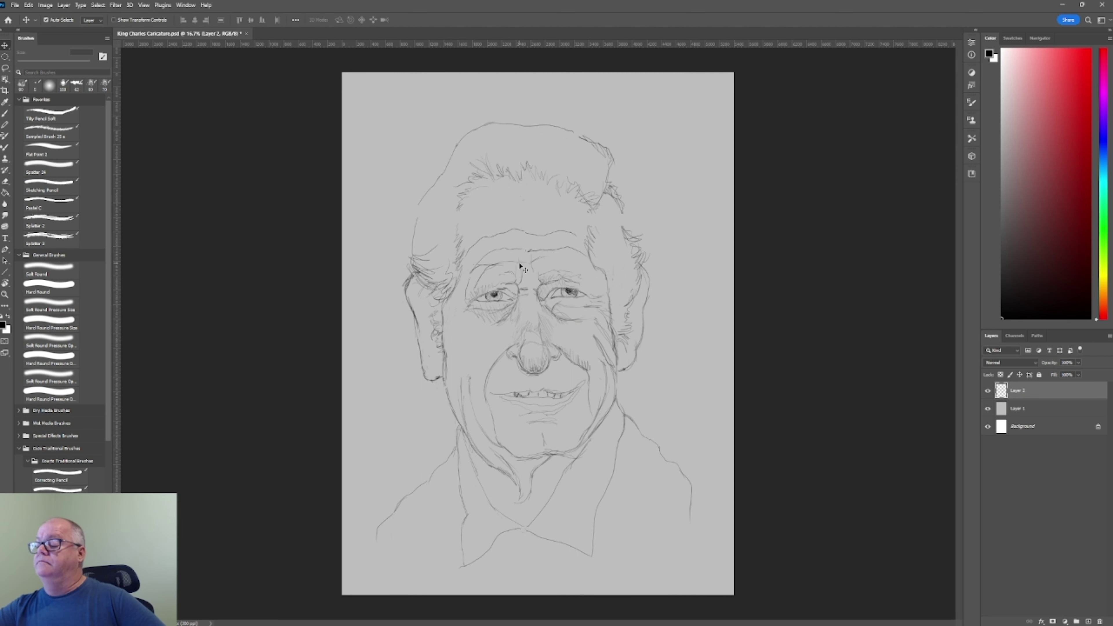
Hatch pencil strokes down the left side of the hair
key(alt+bracketleft)
key(b)
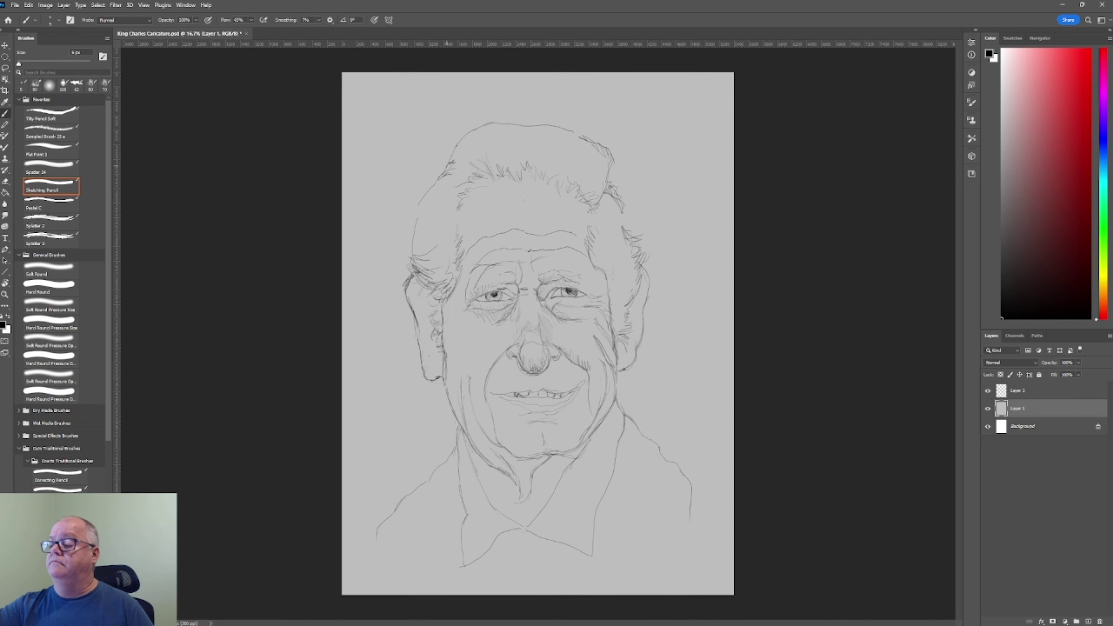
drag(447, 165, 469, 142)
mouse_move(447, 246)
mouse_down()
mouse_move(434, 230)
mouse_move(458, 220)
mouse_move(458, 199)
mouse_up()
drag(436, 215, 448, 195)
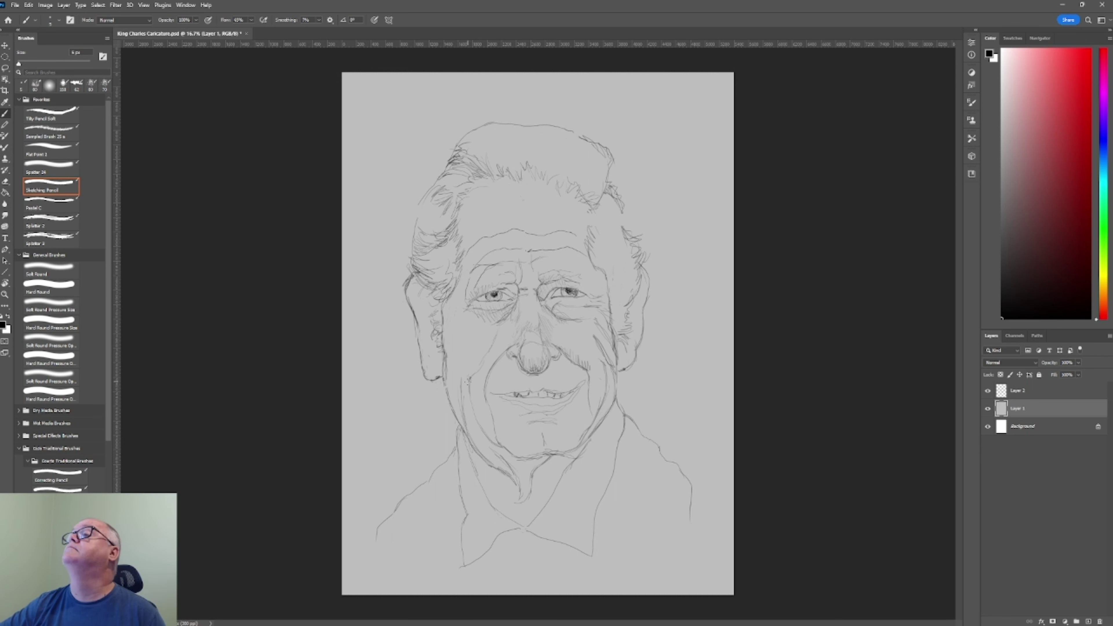
Undo the stray cheek stroke and recent left hair strokes, and lock Layer 1
key(e)
drag(468, 374, 458, 399)
key(ctrl+z)
key(b)
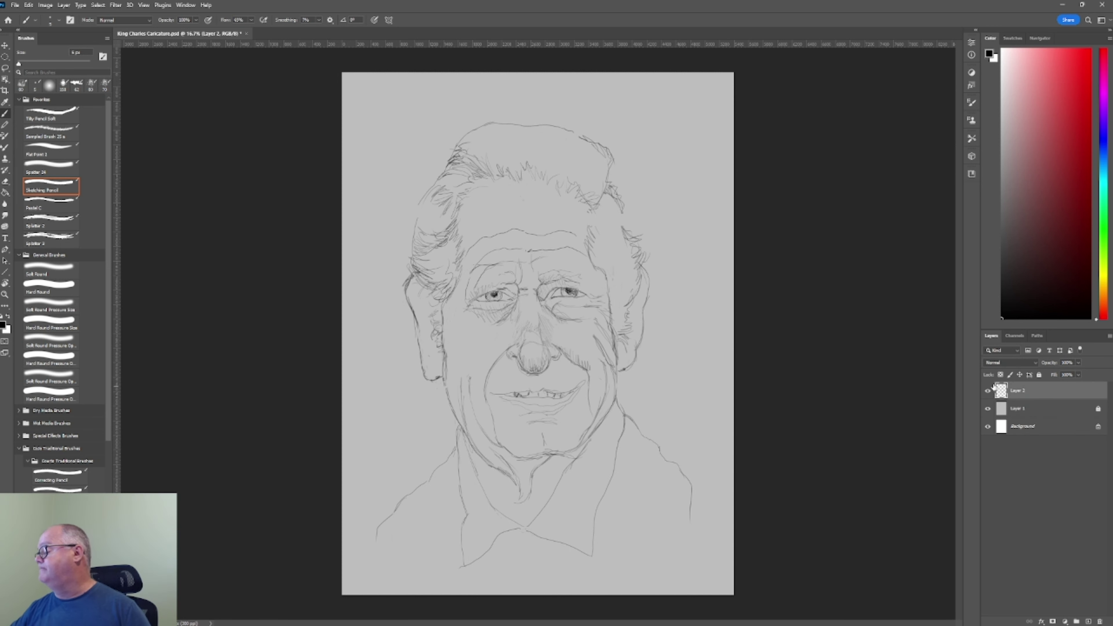
click(1040, 375)
key(ctrl+z)
key(ctrl+z)
key(ctrl+z)
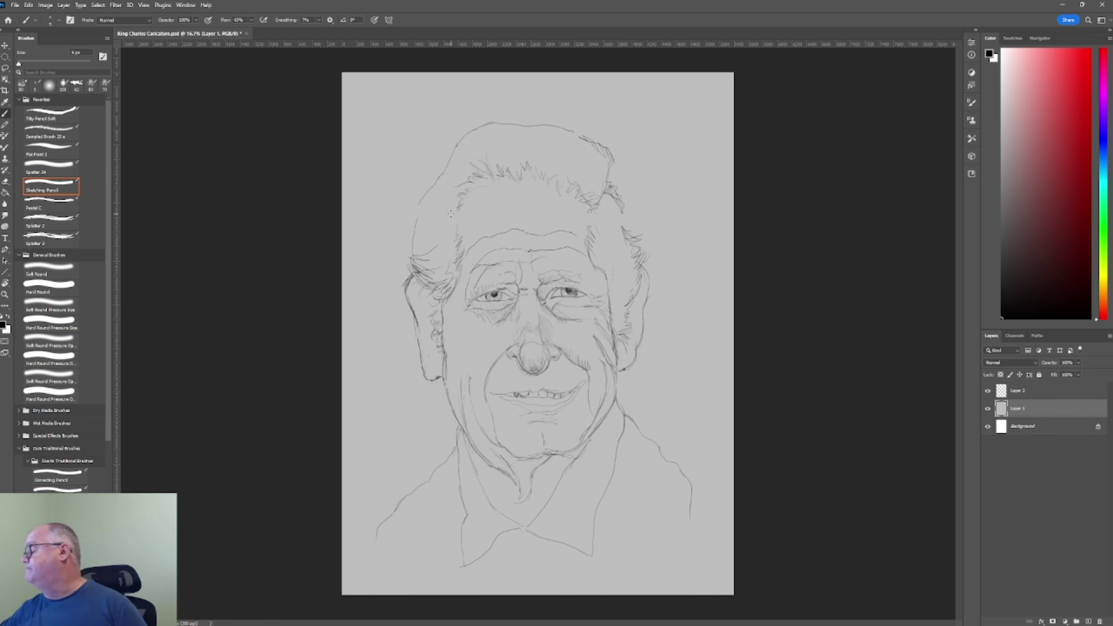
click(1043, 388)
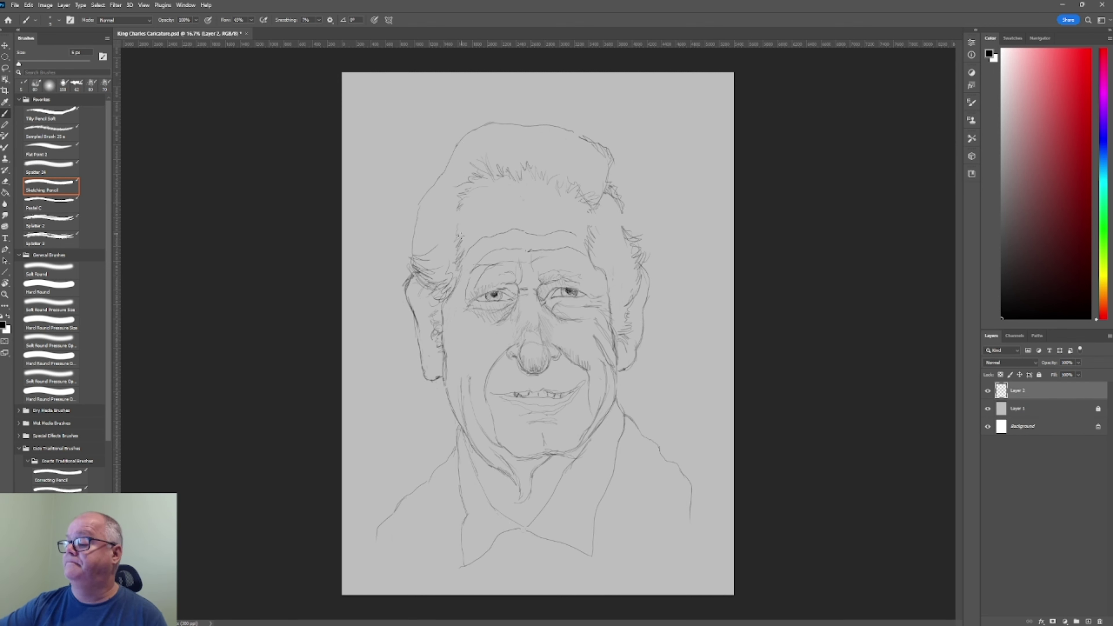
Draw fresh hair strokes at the top-left and right side of the head, then pick light grey
mouse_move(491, 134)
mouse_down()
mouse_move(511, 170)
mouse_move(499, 184)
mouse_move(458, 179)
mouse_up()
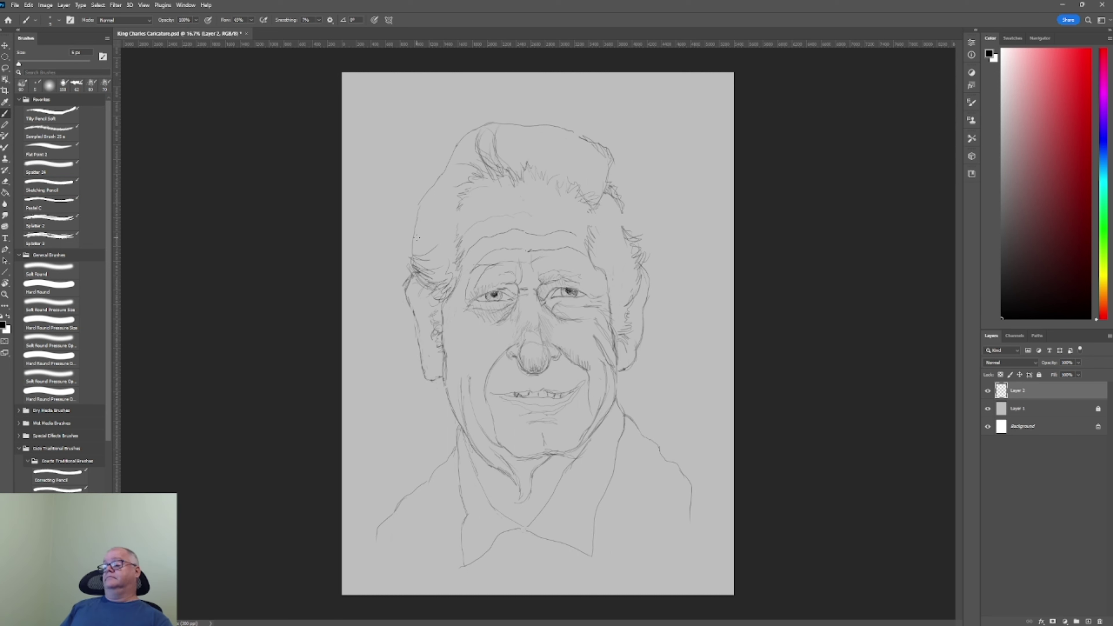
click(51, 186)
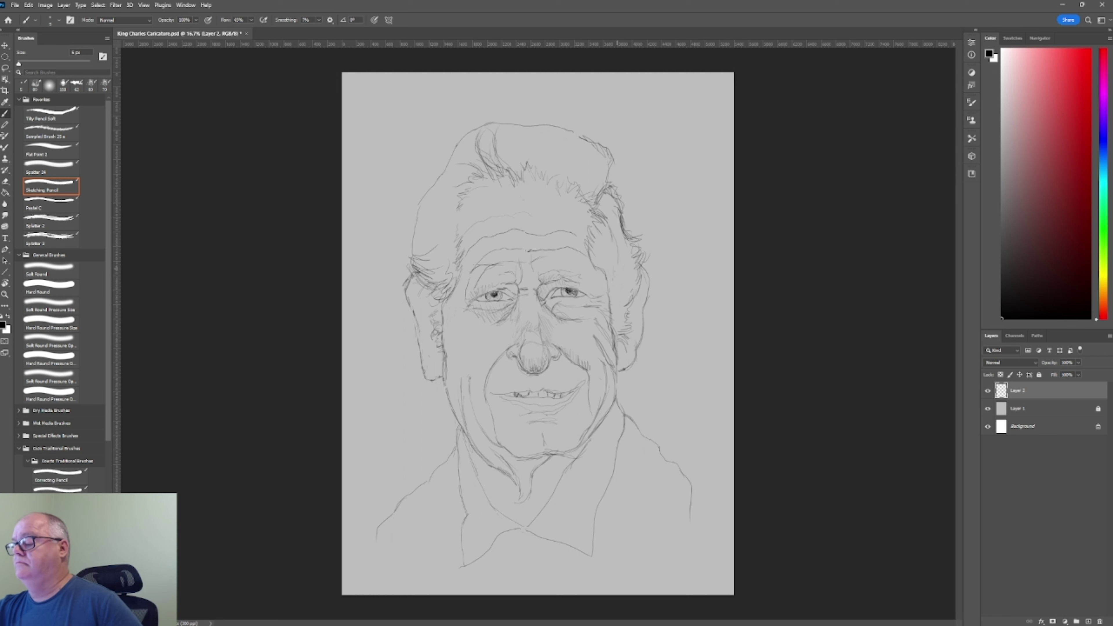
drag(610, 220, 619, 258)
drag(602, 202, 620, 231)
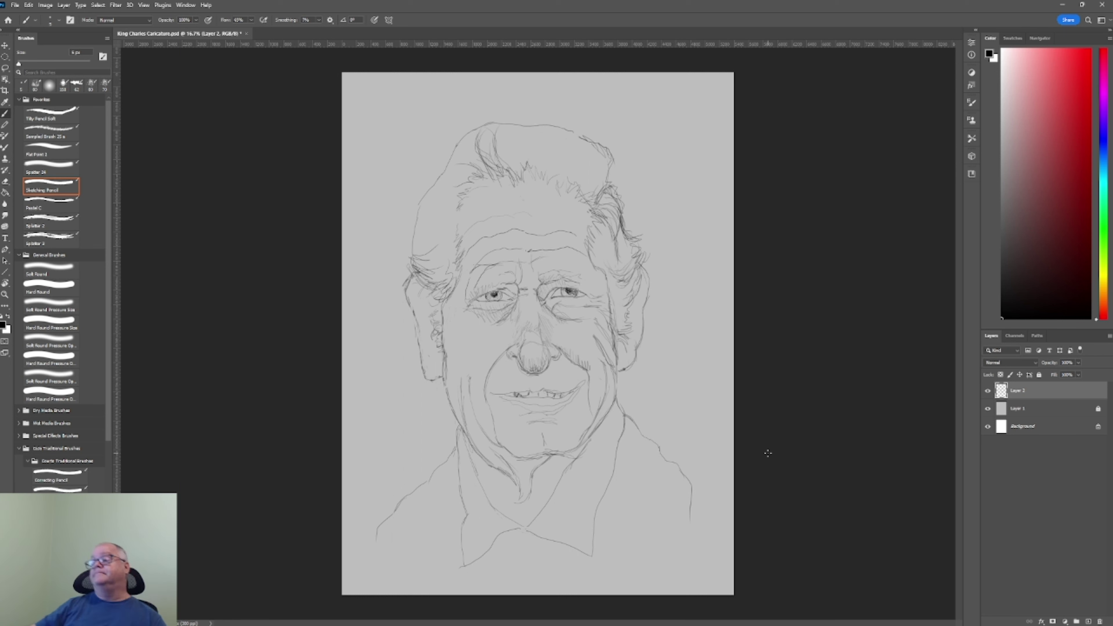
click(1002, 216)
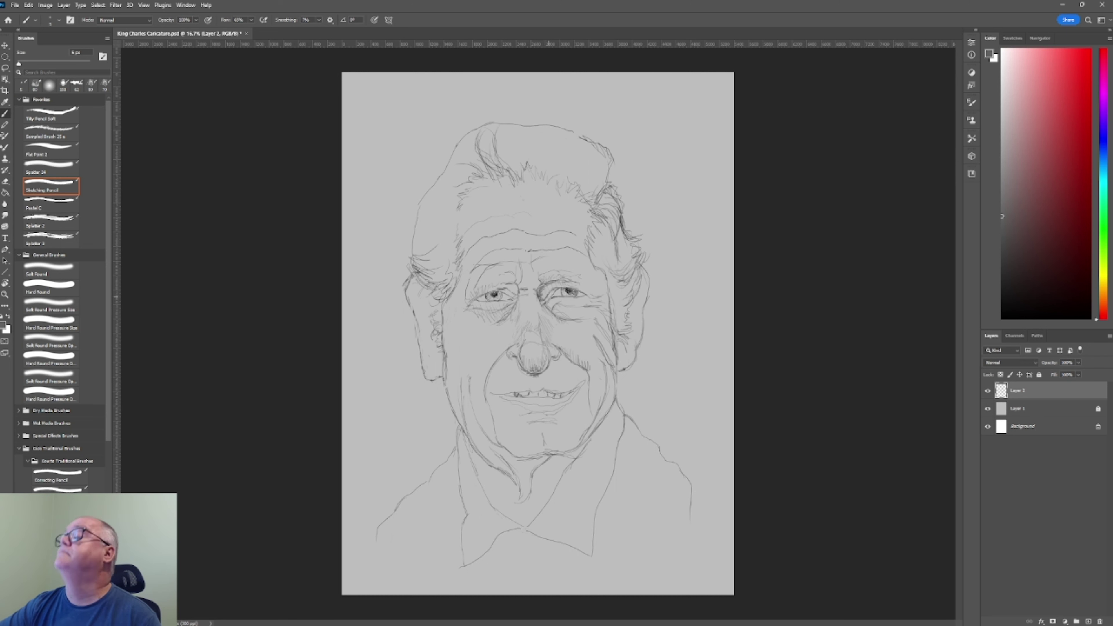
Inspect the brush's Shape Dynamics in Brush Settings, then close the panel
click(971, 102)
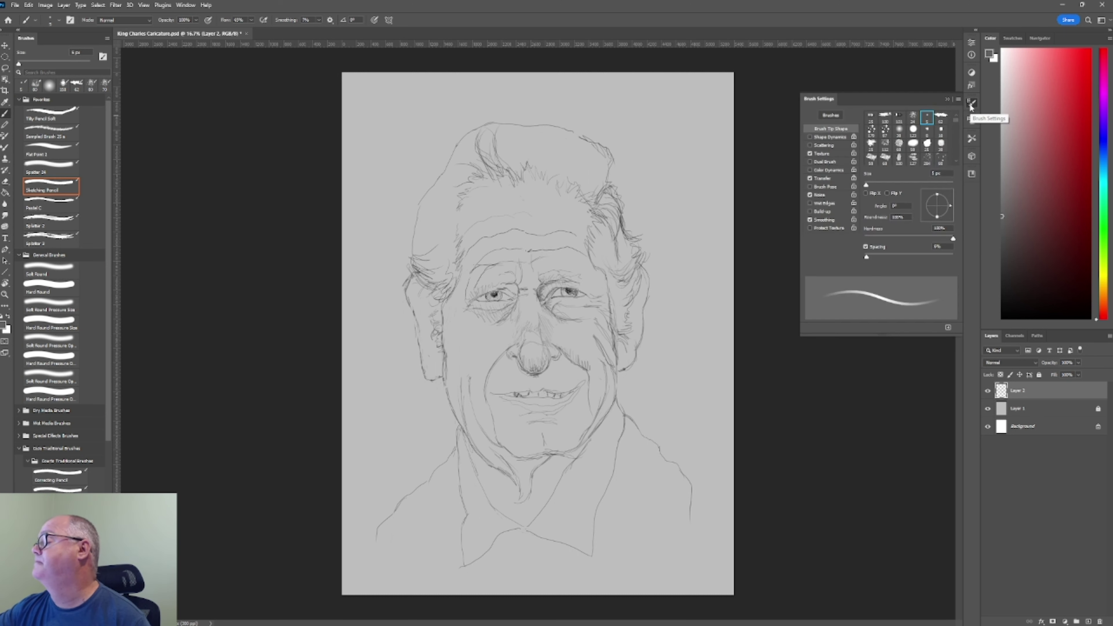
click(972, 102)
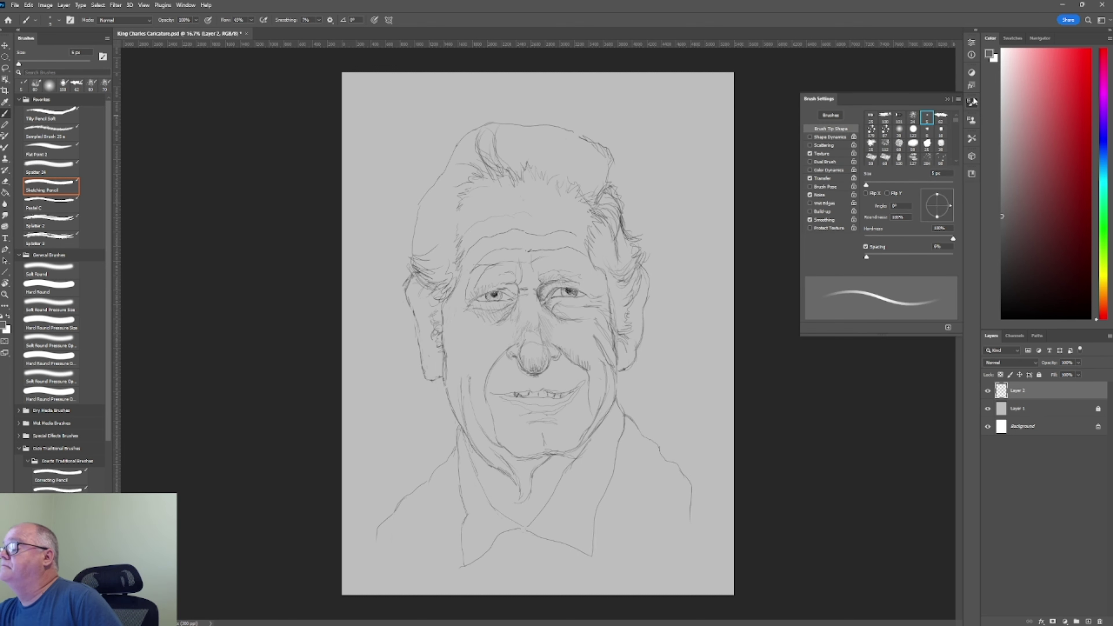
click(972, 54)
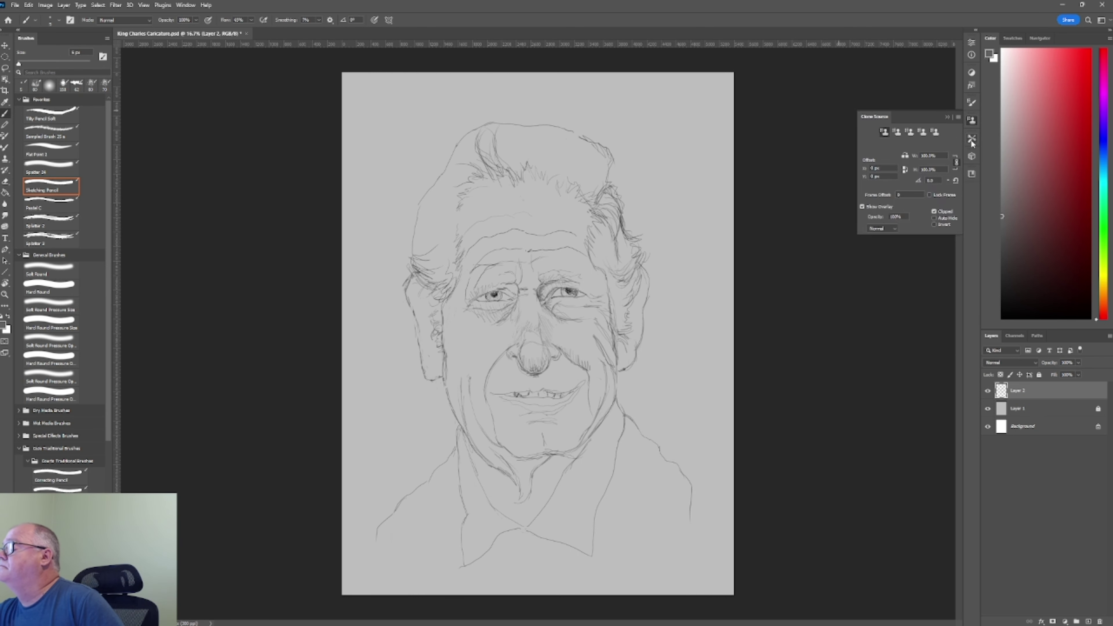
click(534, 239)
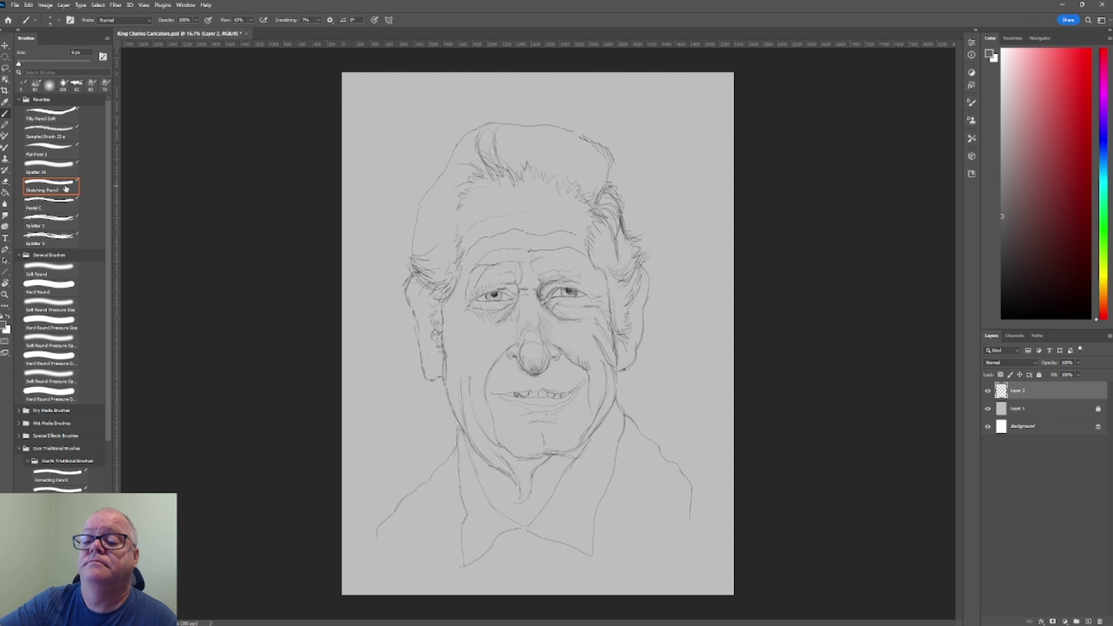
click(971, 102)
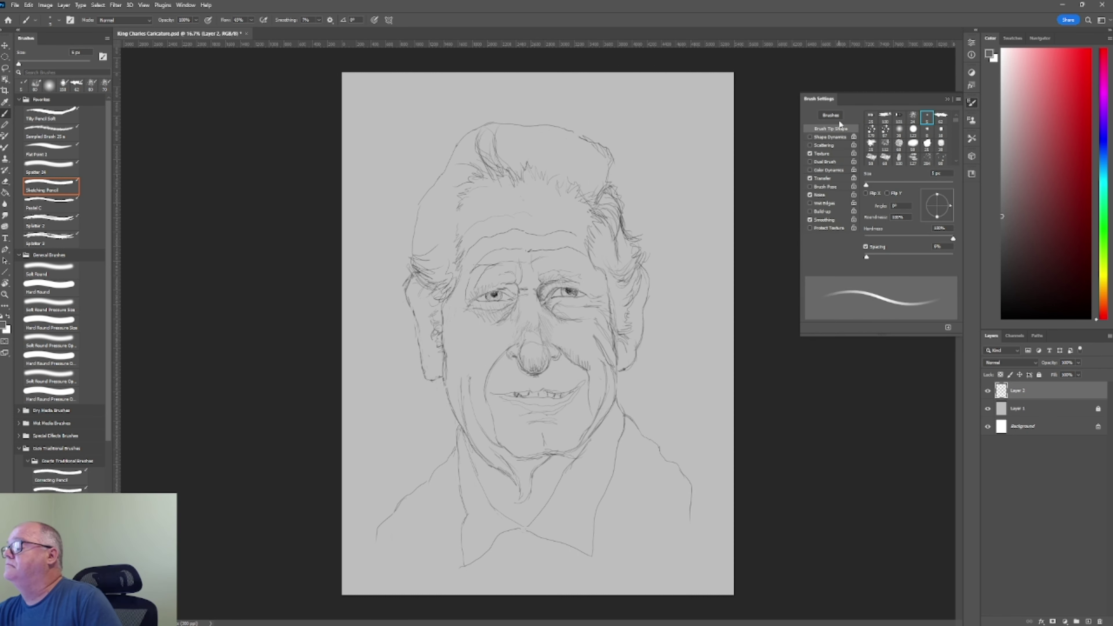
click(824, 220)
click(831, 137)
key(F5)
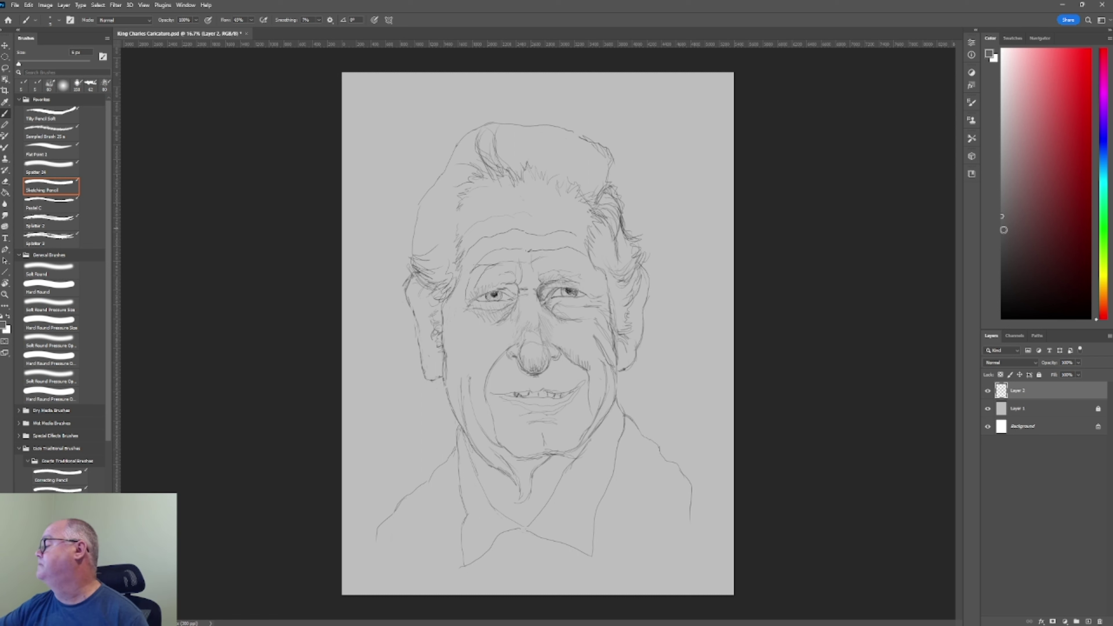
Choose a darker grey, briefly try the smudge brush, then return to the Sketching Pencil
drag(568, 283, 579, 286)
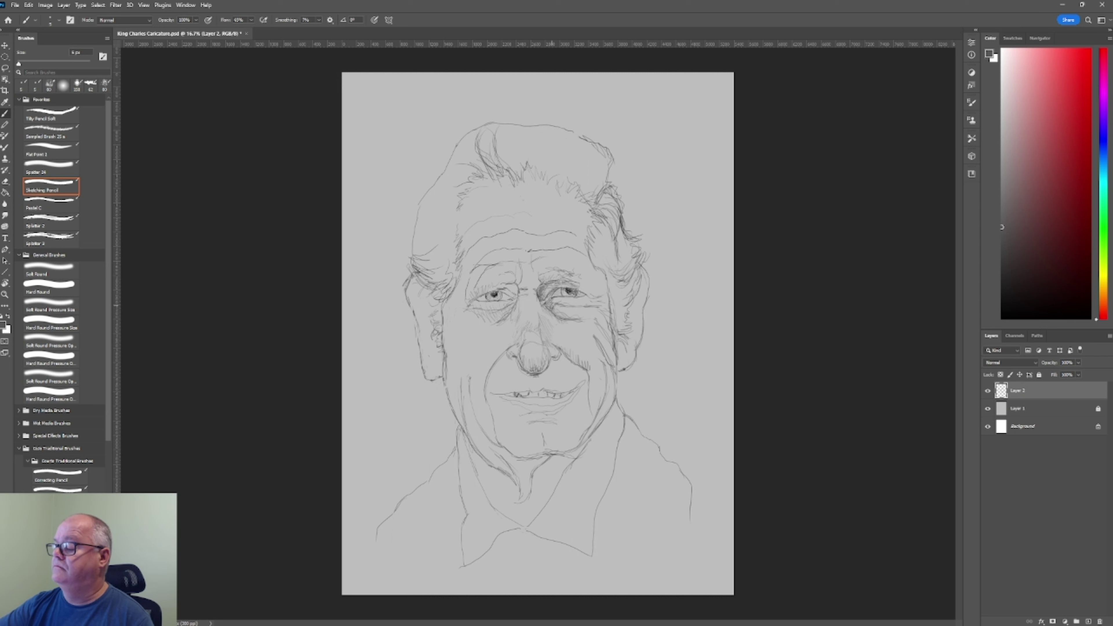
alt+click(567, 248)
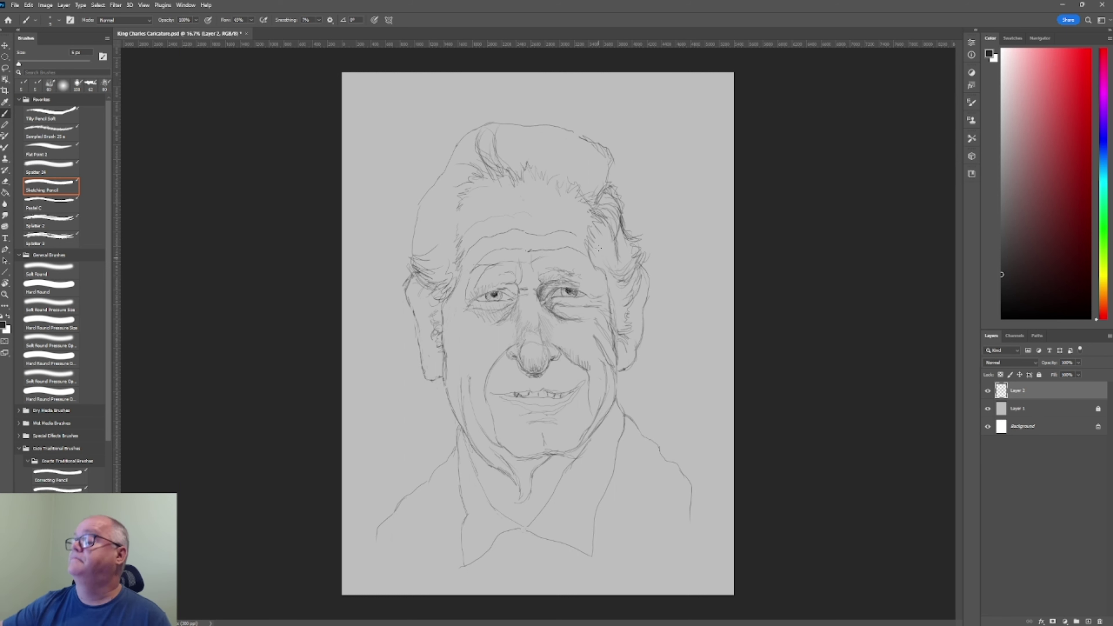
key(r)
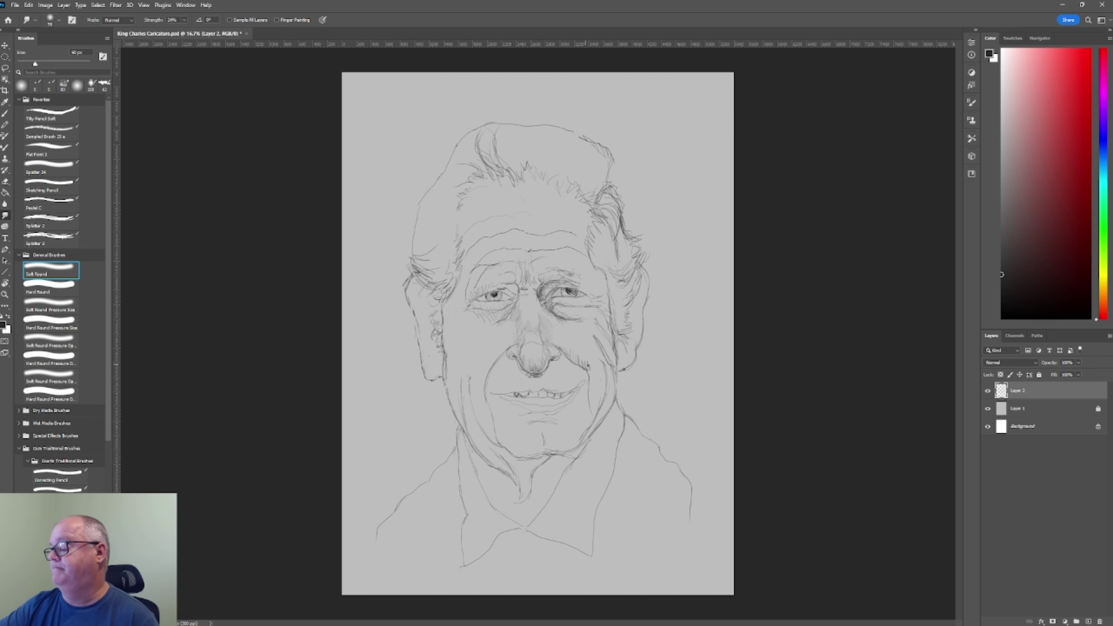
key(bracketright)
key(bracketright)
key(bracketright)
key(bracketleft)
key(bracketleft)
key(bracketleft)
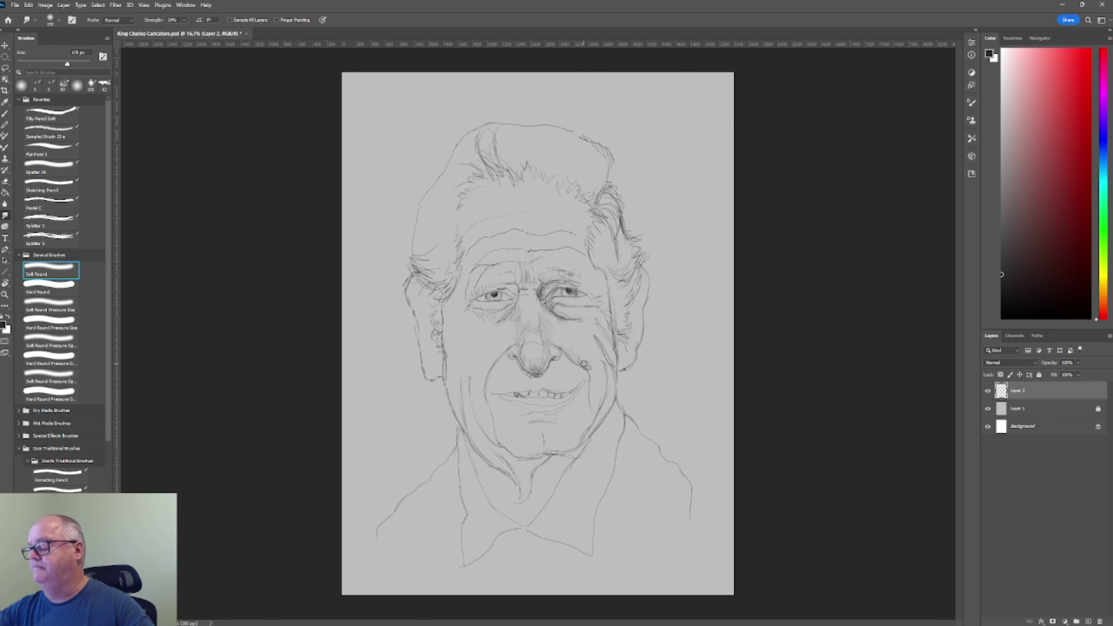
key(bracketright)
key(bracketright)
key(bracketright)
key(bracketleft)
key(bracketleft)
key(bracketleft)
key(b)
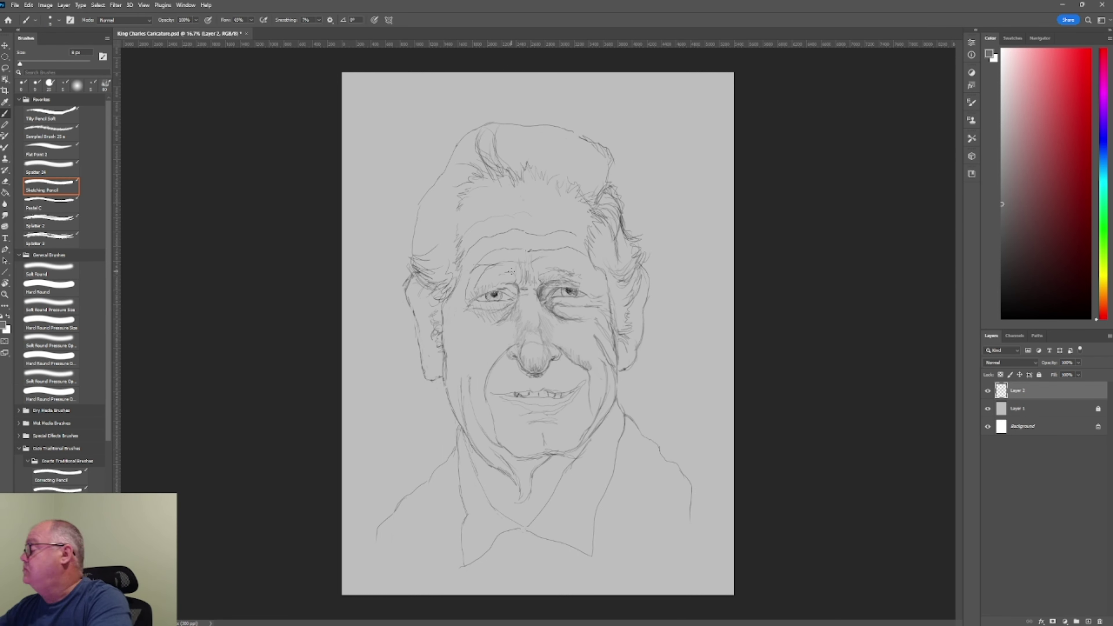
alt+click(518, 296)
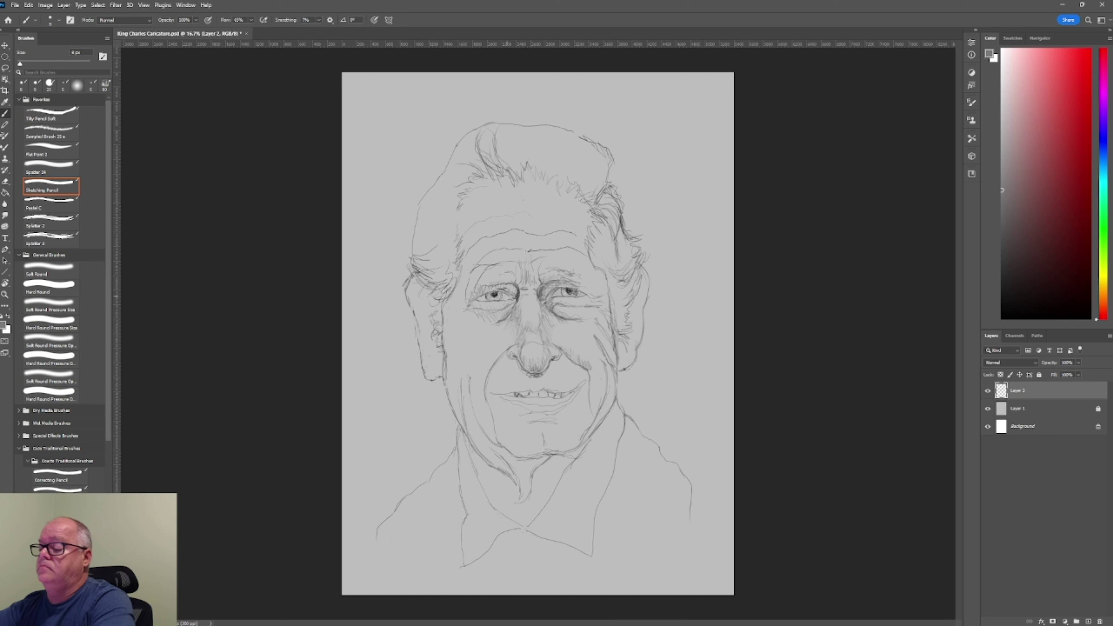
alt+click(494, 293)
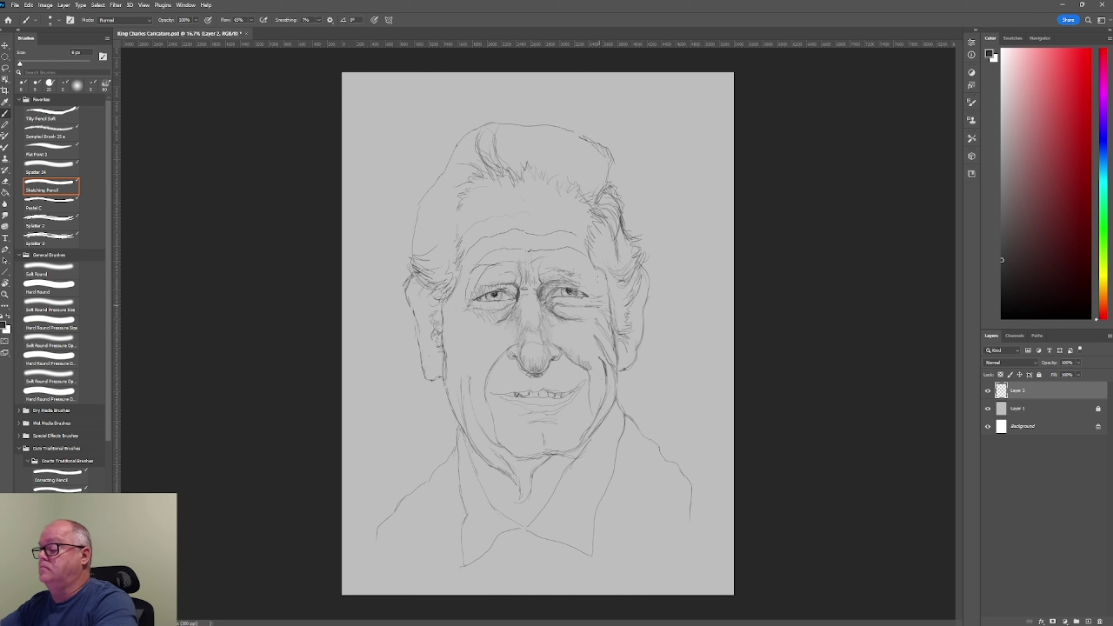
click(599, 339)
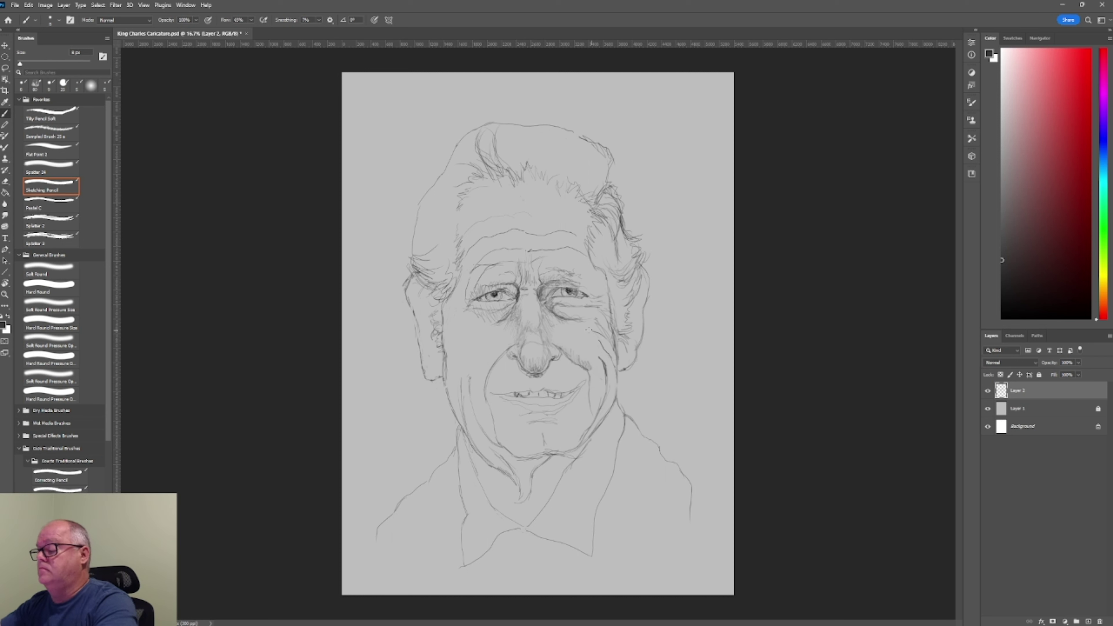
Hatch faint grey under the right eye, both temples and the left cheek, then save
drag(588, 328, 605, 313)
click(1003, 191)
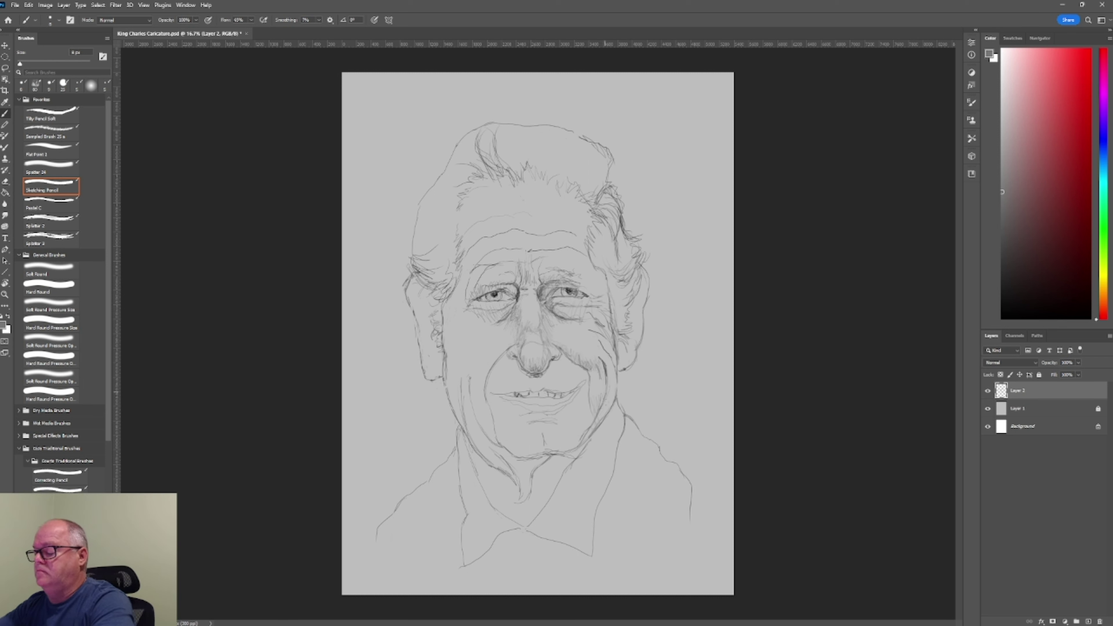
drag(607, 333, 588, 259)
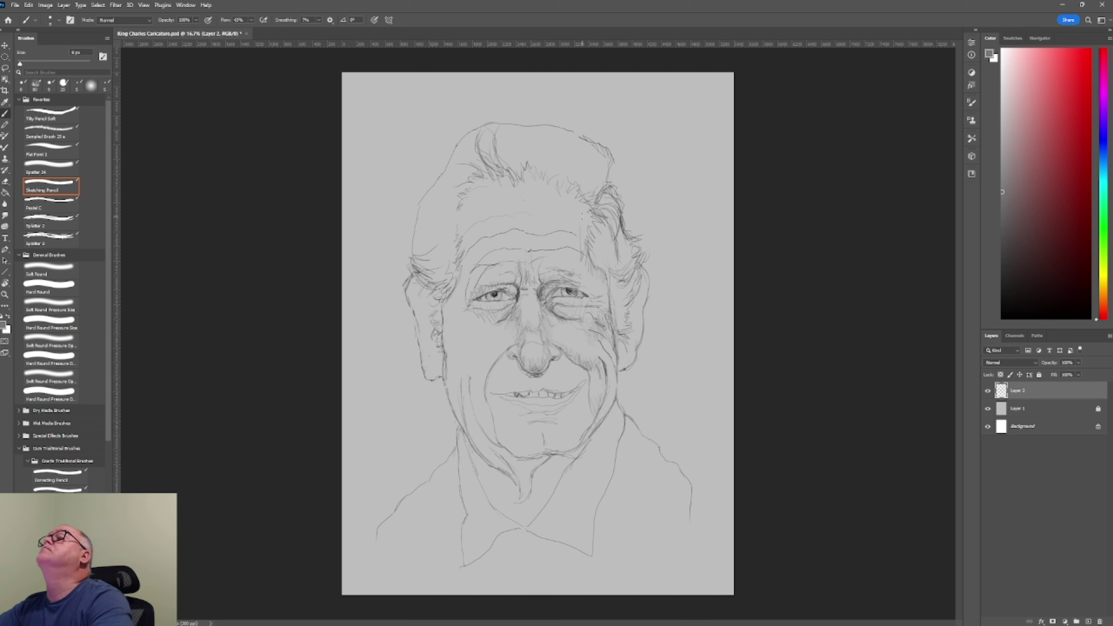
drag(609, 307, 601, 281)
drag(468, 307, 457, 257)
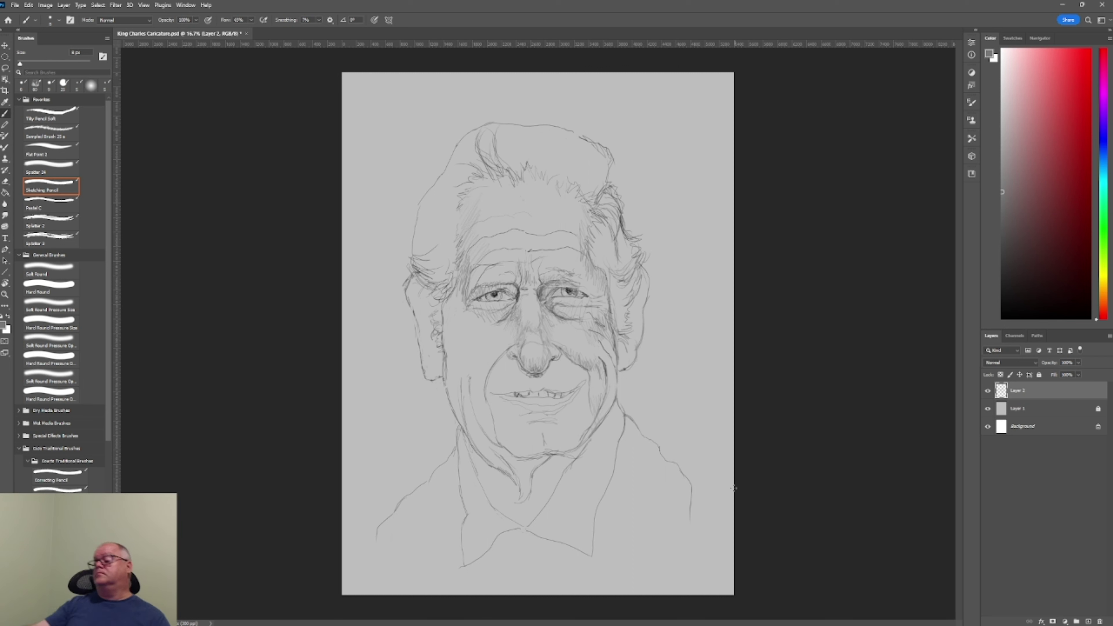
drag(495, 377, 477, 334)
mouse_move(479, 373)
mouse_down()
mouse_move(460, 338)
mouse_move(484, 439)
mouse_up()
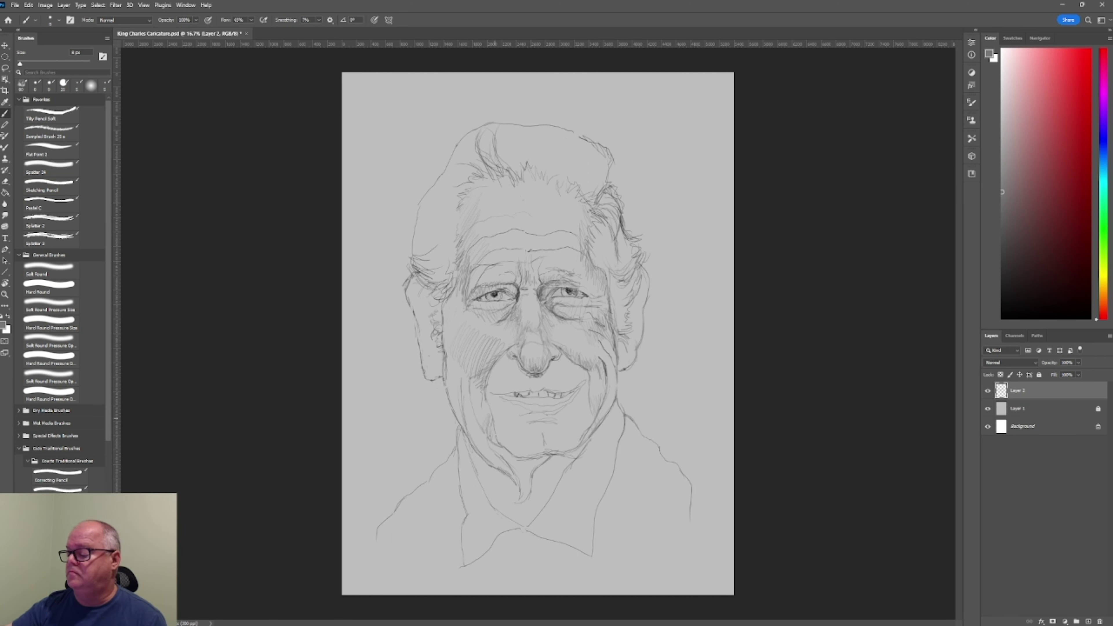
mouse_move(480, 399)
mouse_down()
mouse_move(475, 421)
mouse_move(453, 416)
mouse_up()
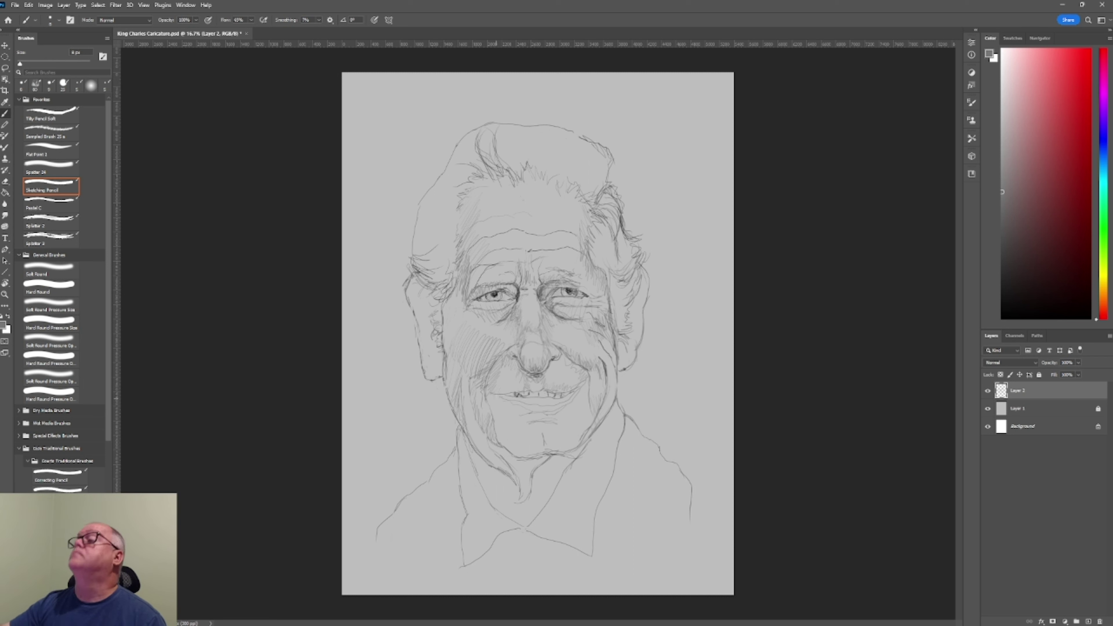
alt+click(503, 433)
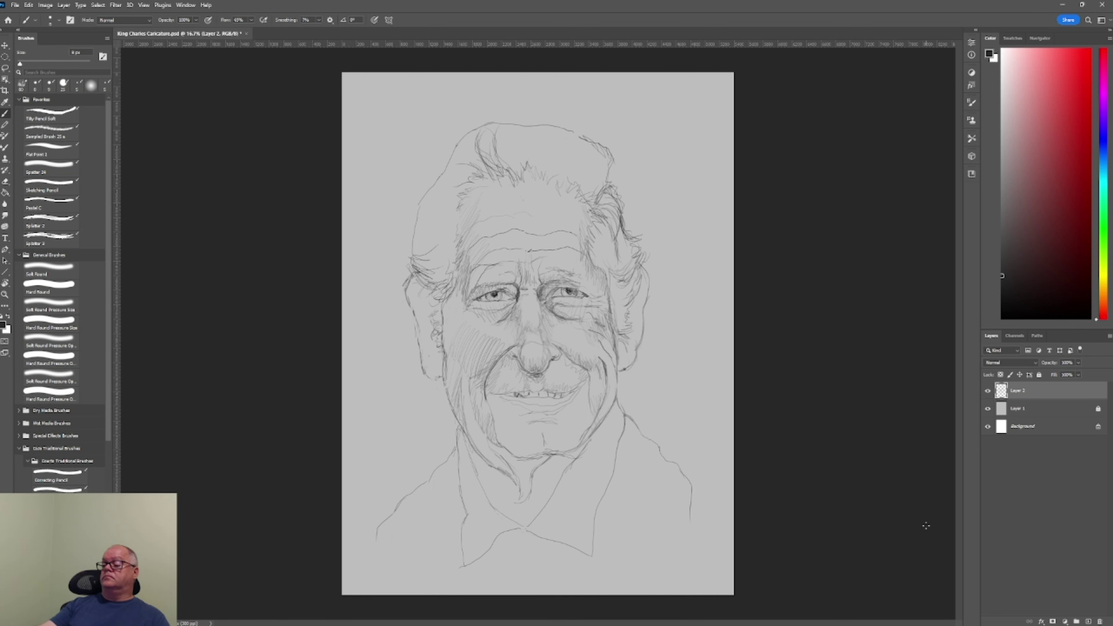
key(ctrl+s)
Zoom in, darken the lines around the right eye and choose a darker grey
key(ctrl+plus)
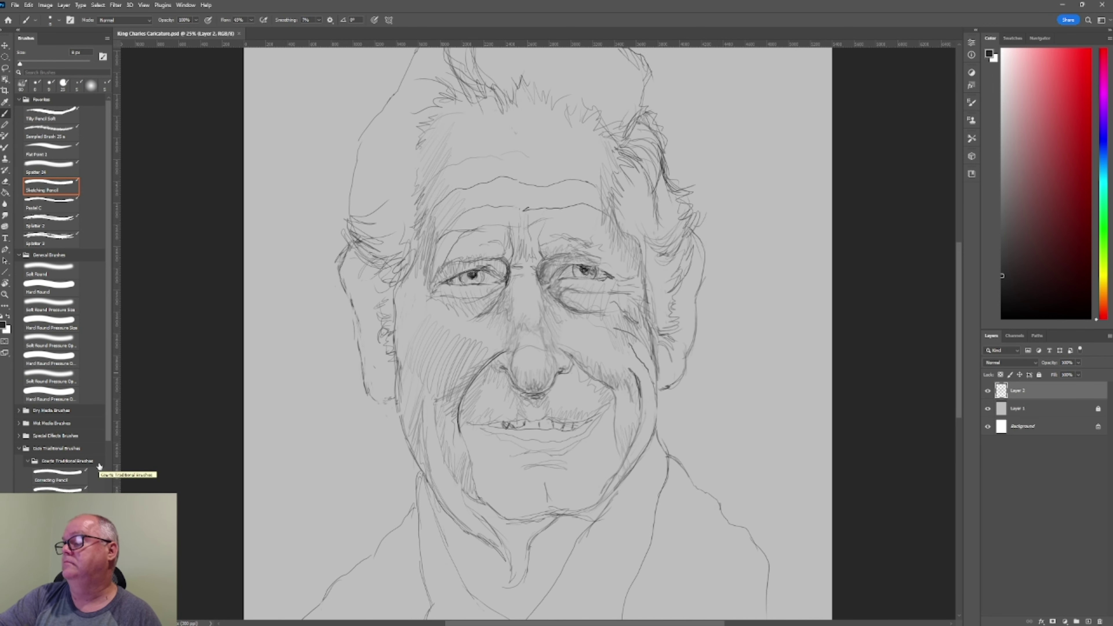
drag(549, 252, 572, 252)
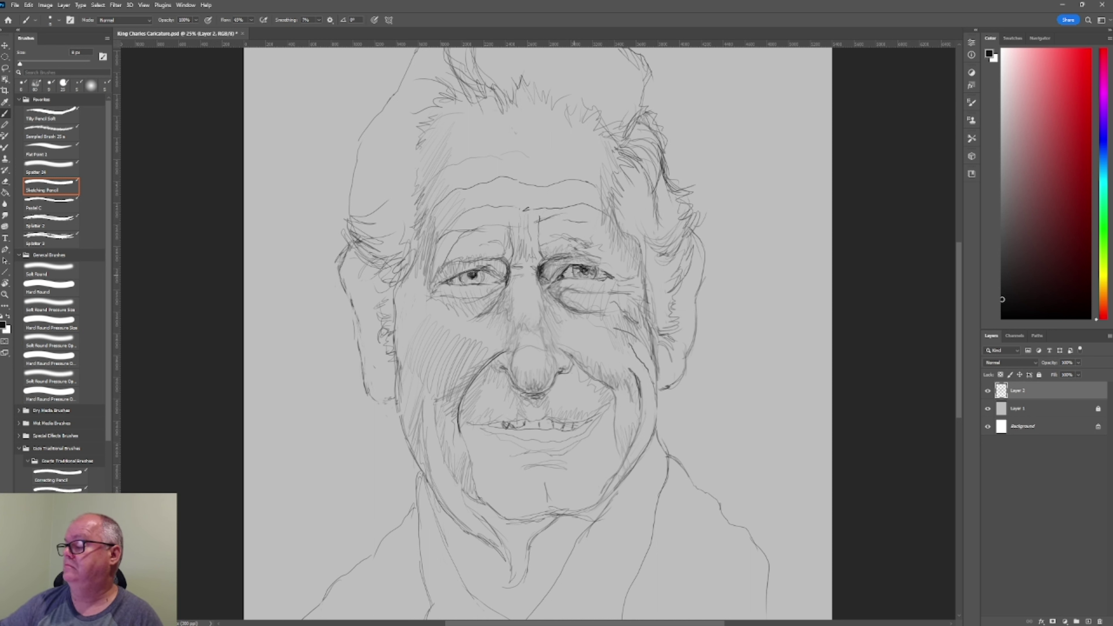
drag(604, 271, 588, 264)
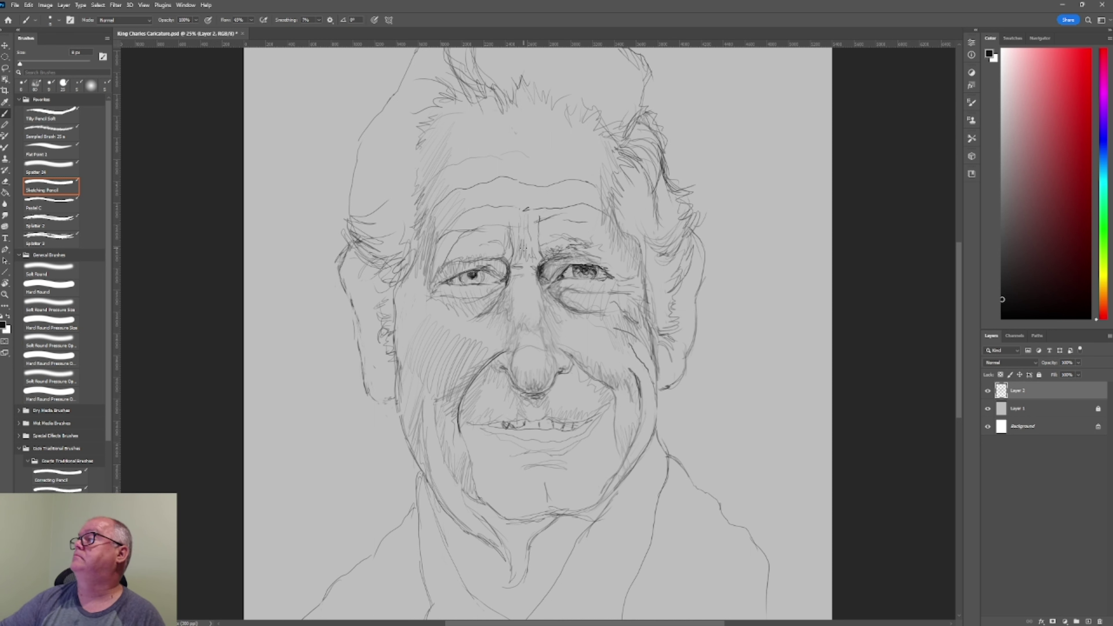
key(x)
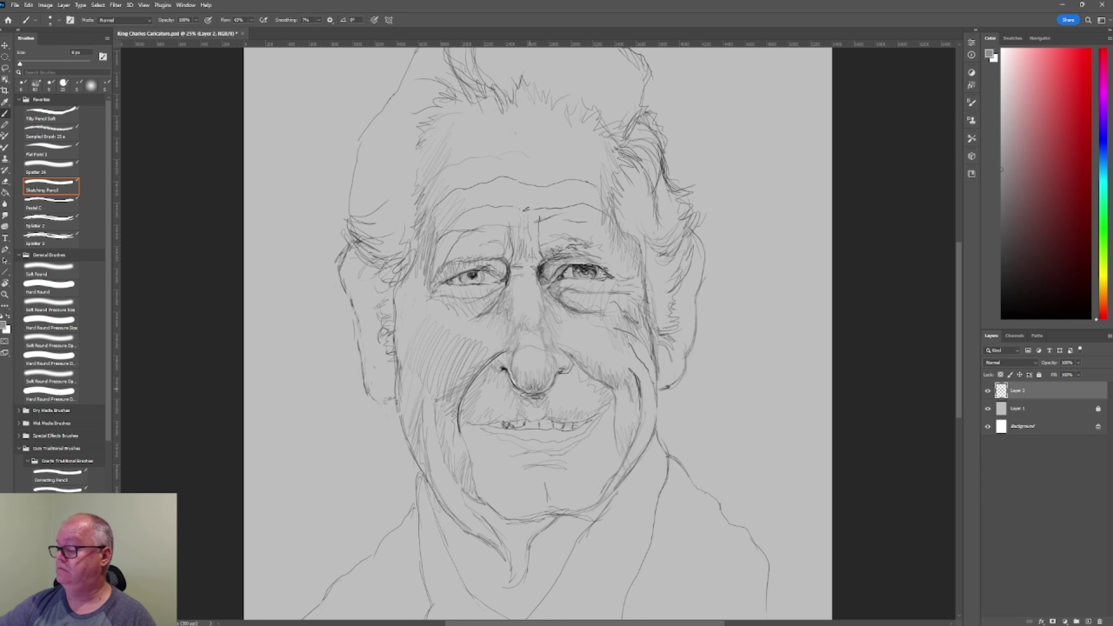
key(x)
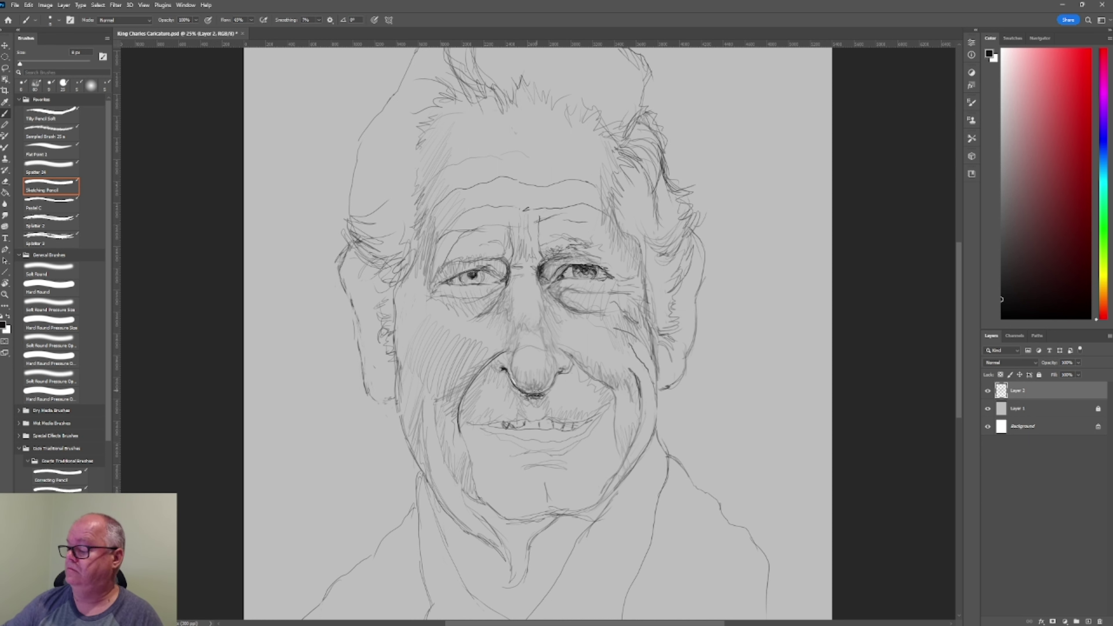
alt+click(525, 395)
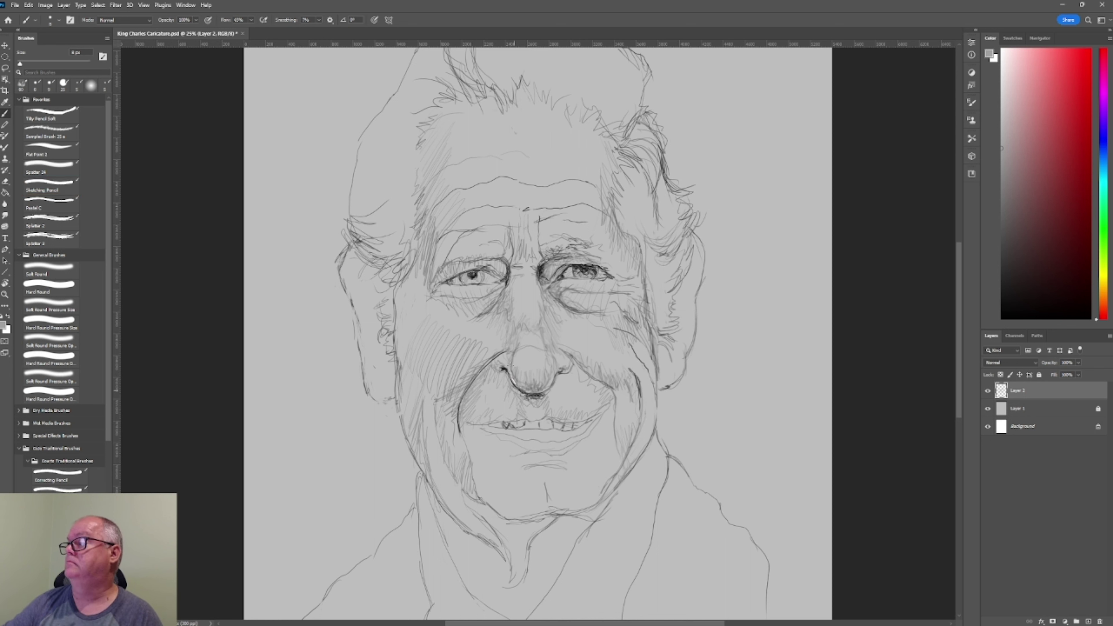
click(1007, 181)
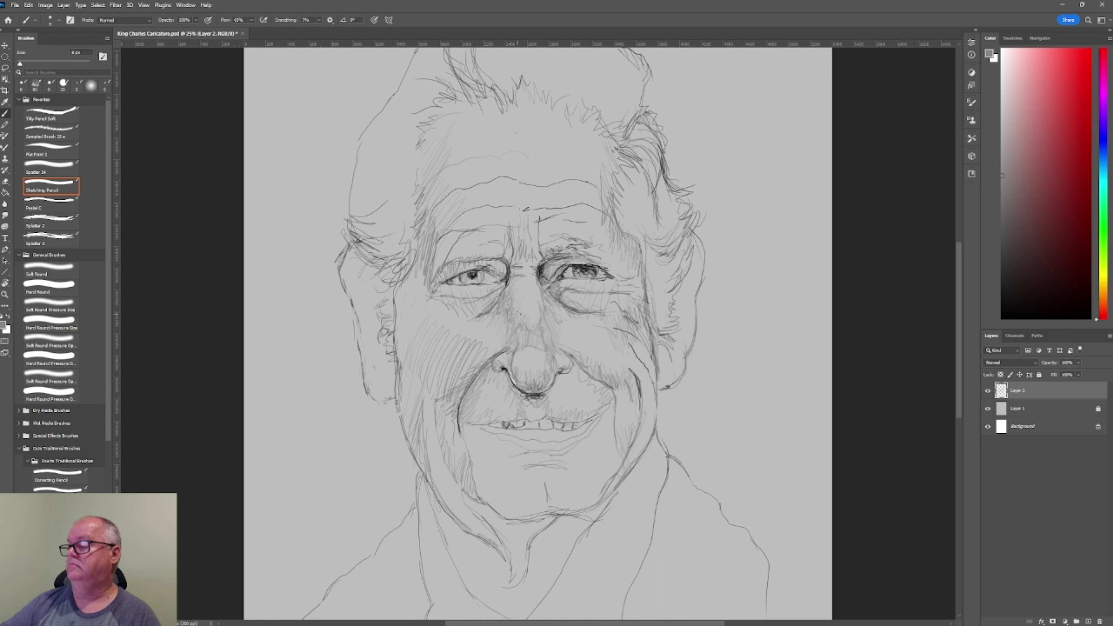
click(1001, 261)
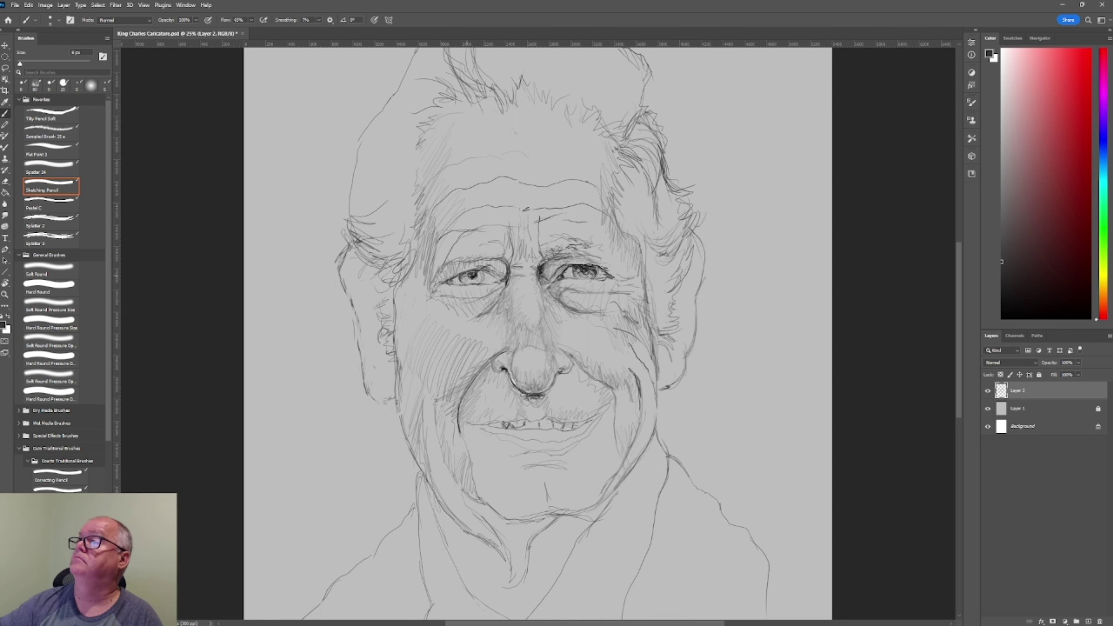
Detail the left eye's lid and outer corner, right cheek, smile corner and brow crease
mouse_move(482, 271)
mouse_down()
mouse_move(465, 286)
mouse_move(510, 279)
mouse_move(497, 257)
mouse_up()
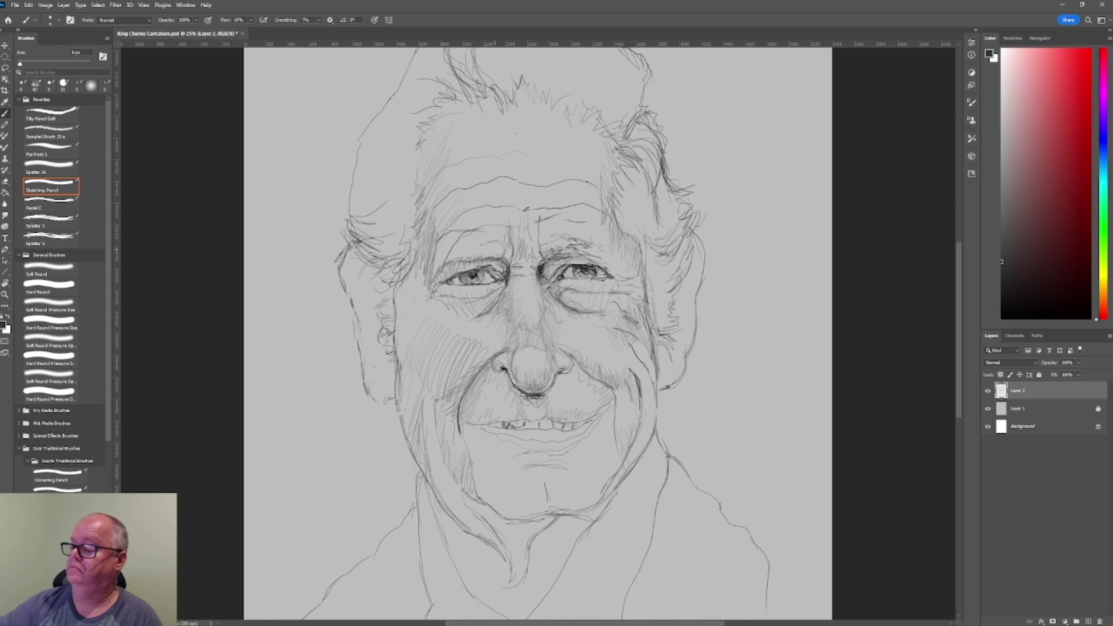
alt+click(490, 253)
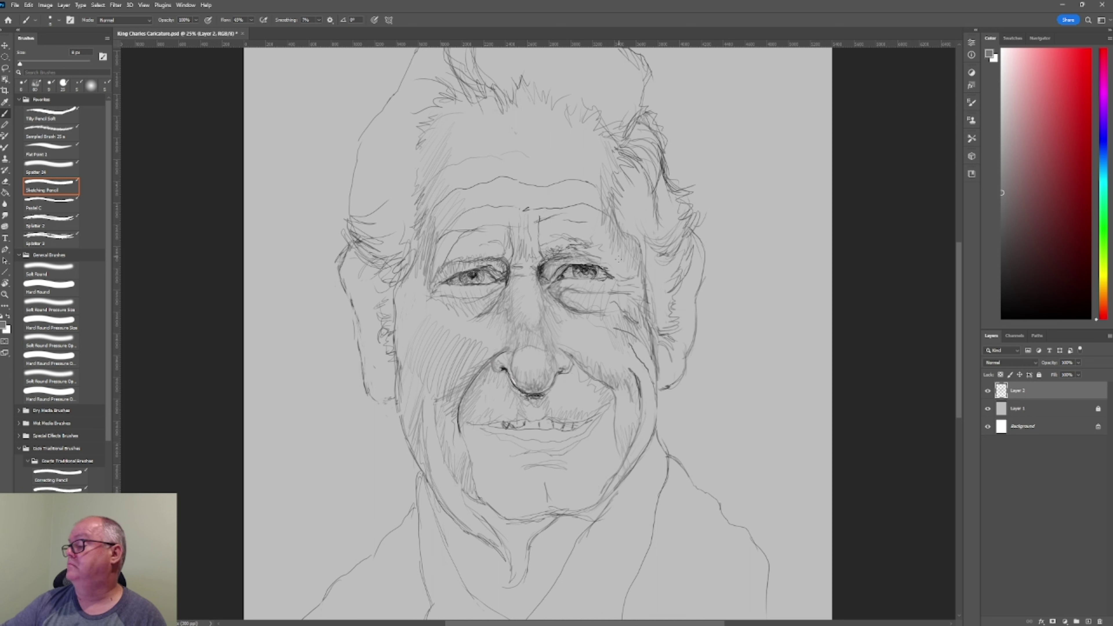
alt+click(430, 291)
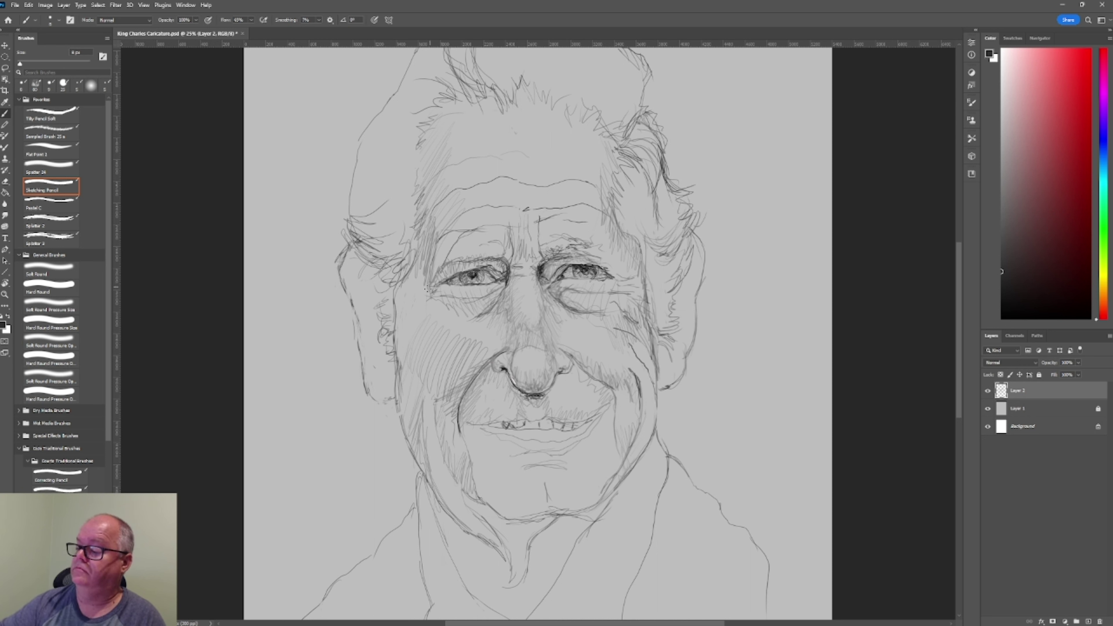
mouse_move(438, 288)
mouse_down()
mouse_move(423, 293)
mouse_move(480, 268)
mouse_up()
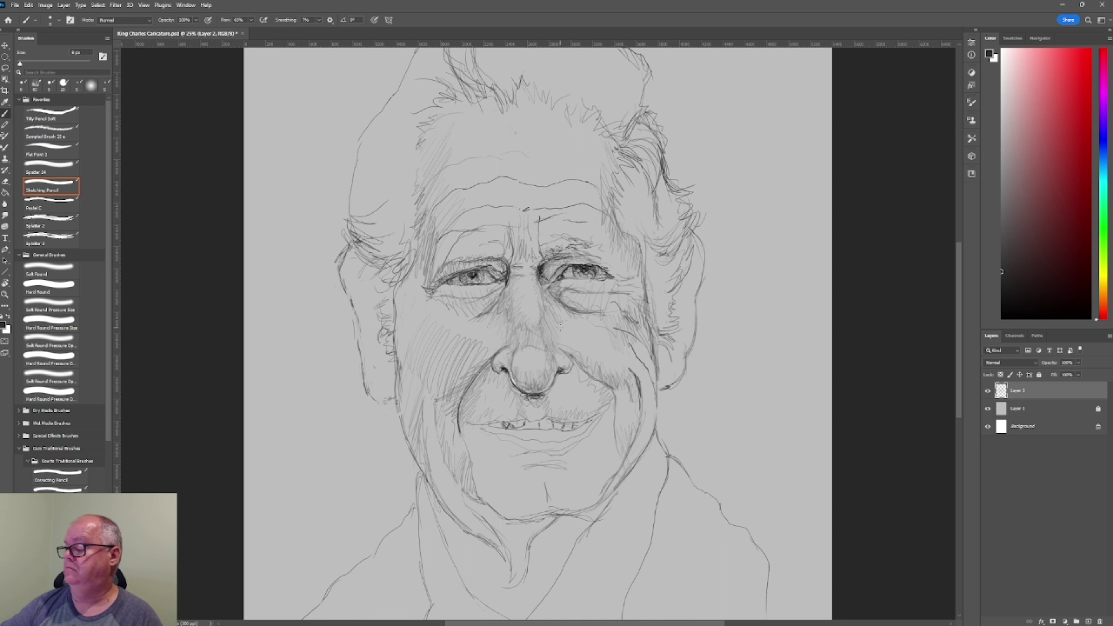
alt+click(571, 369)
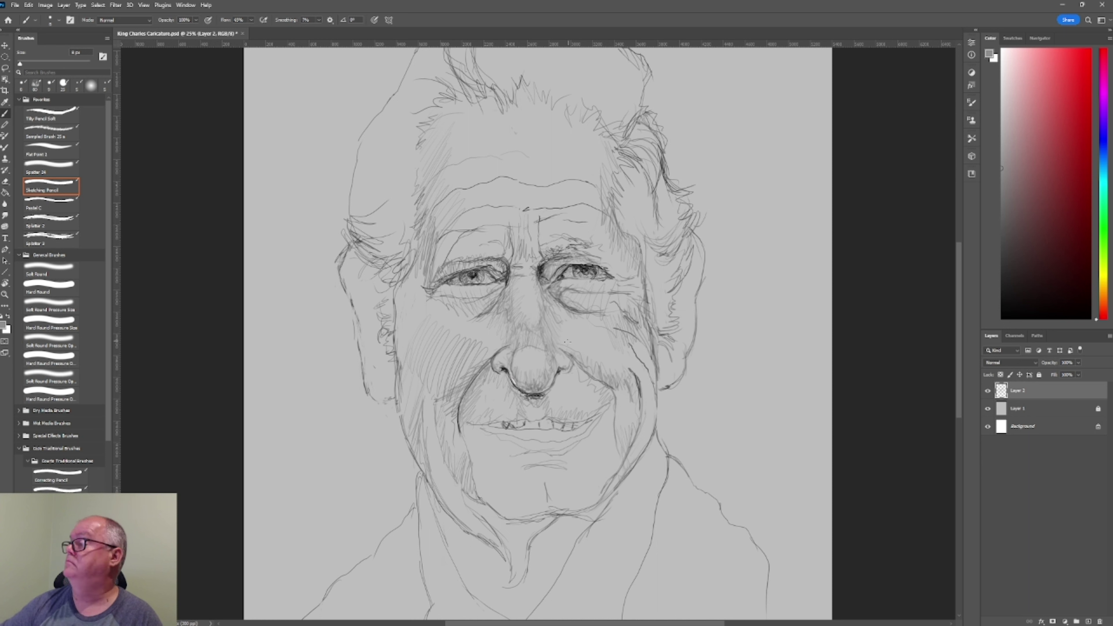
alt+click(574, 354)
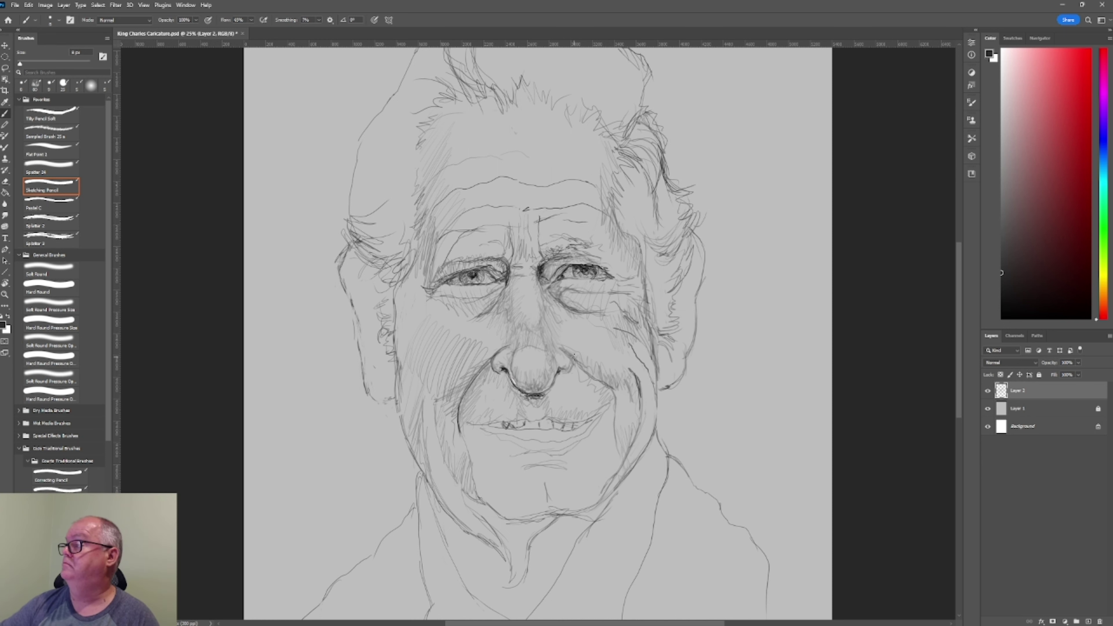
mouse_move(577, 360)
mouse_down()
mouse_move(616, 393)
mouse_move(613, 427)
mouse_move(610, 406)
mouse_up()
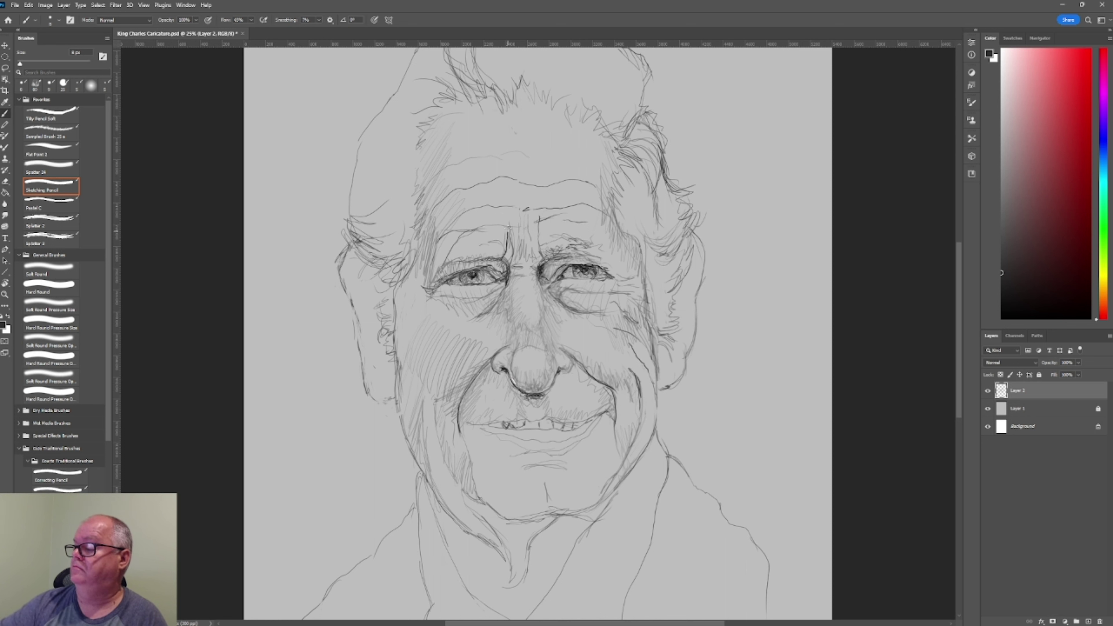
mouse_move(519, 210)
mouse_down()
mouse_move(516, 243)
mouse_move(485, 260)
mouse_up()
Hatch the left eyebrow and add faint hatching on the left cheek
drag(493, 251, 458, 260)
drag(458, 396, 448, 417)
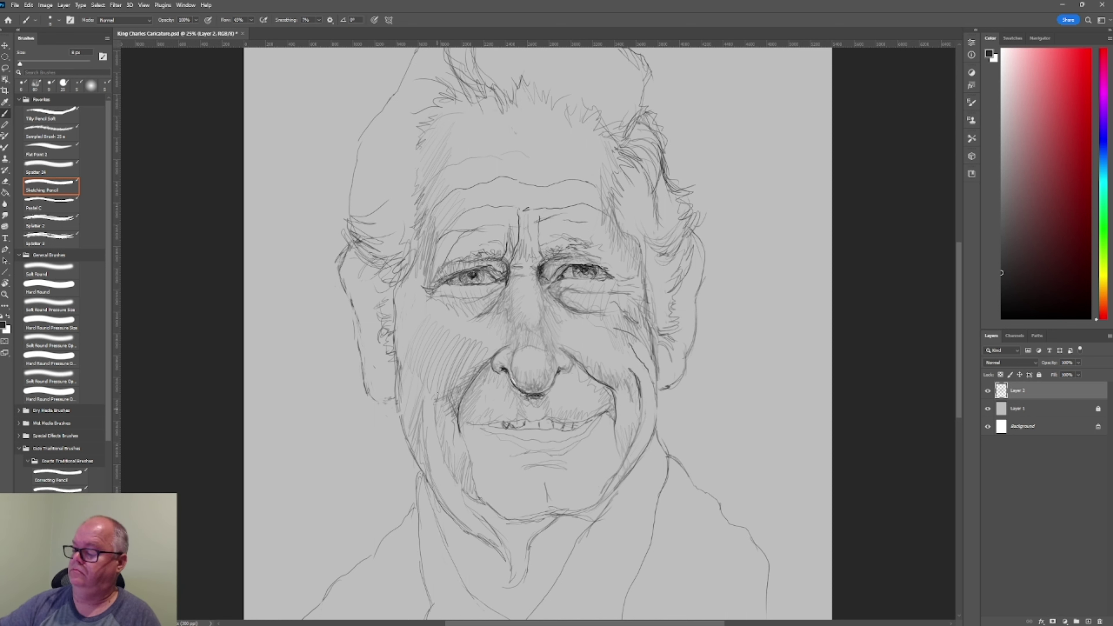
drag(439, 345, 416, 399)
click(1004, 131)
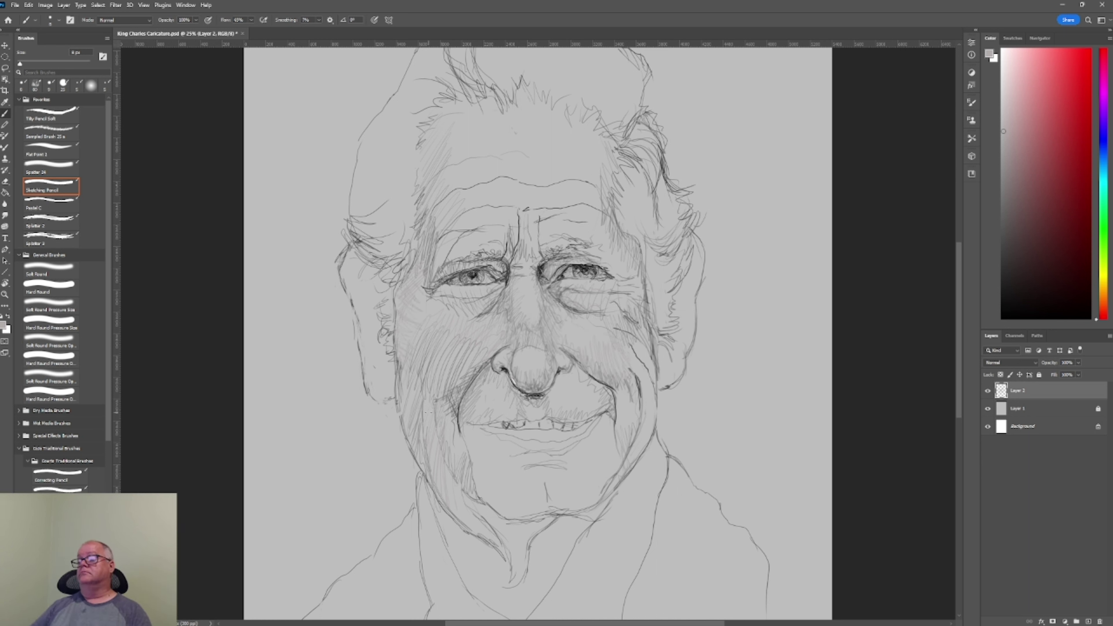
alt+click(385, 399)
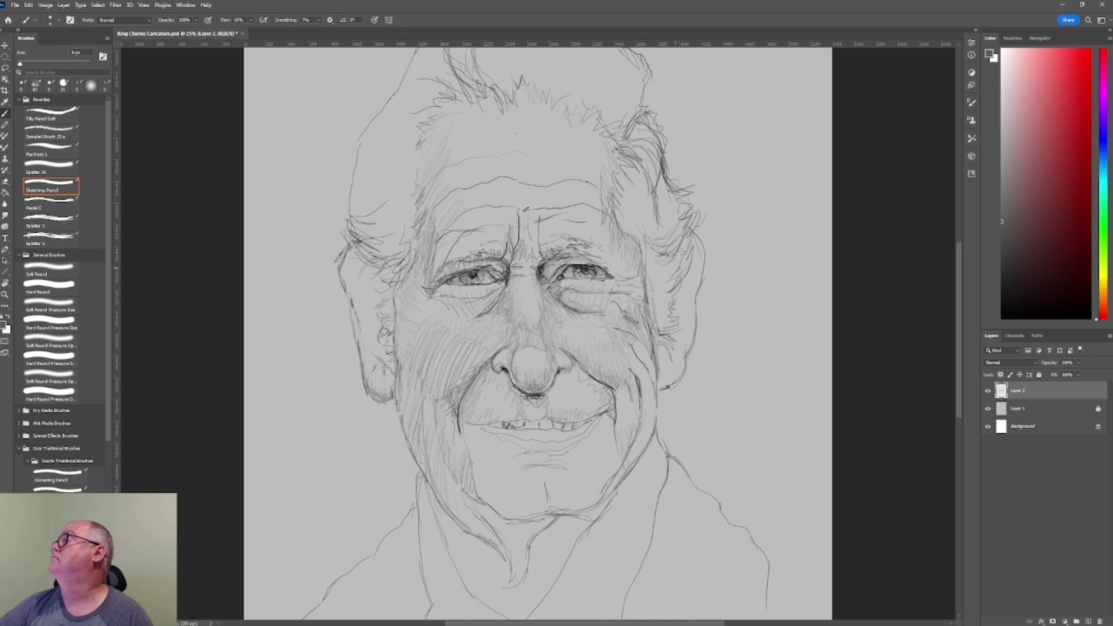
Draw and refine strokes along the right face edge and ear, then add a new empty layer
mouse_move(696, 250)
mouse_down()
mouse_move(661, 388)
mouse_move(681, 367)
mouse_move(660, 381)
mouse_move(671, 366)
mouse_up()
key(v)
key(b)
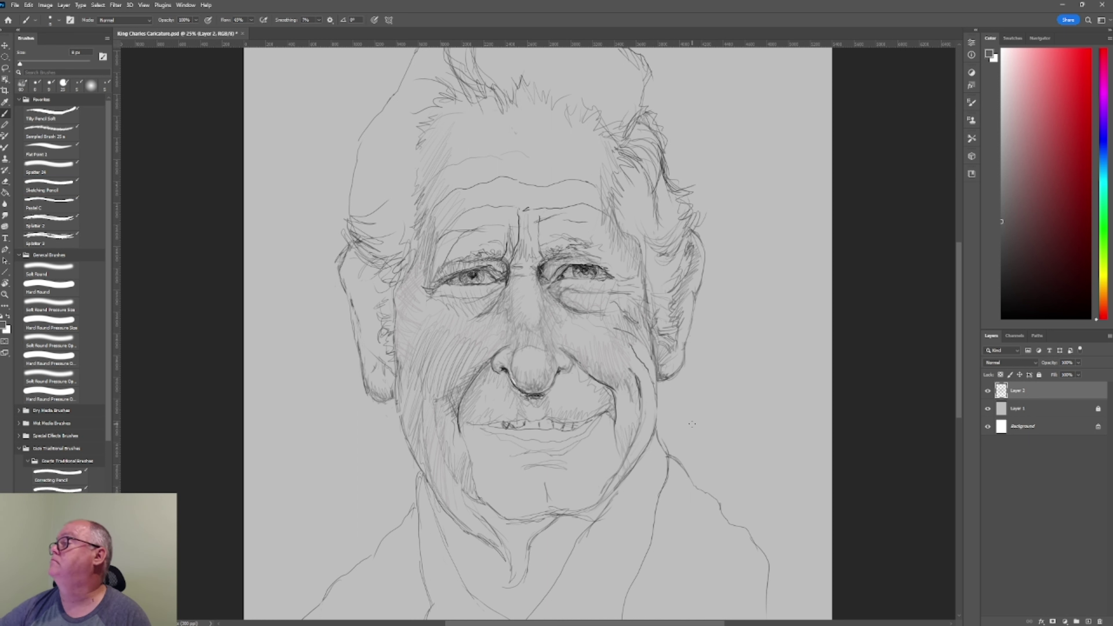
drag(679, 328, 673, 356)
drag(661, 335, 653, 358)
key(b)
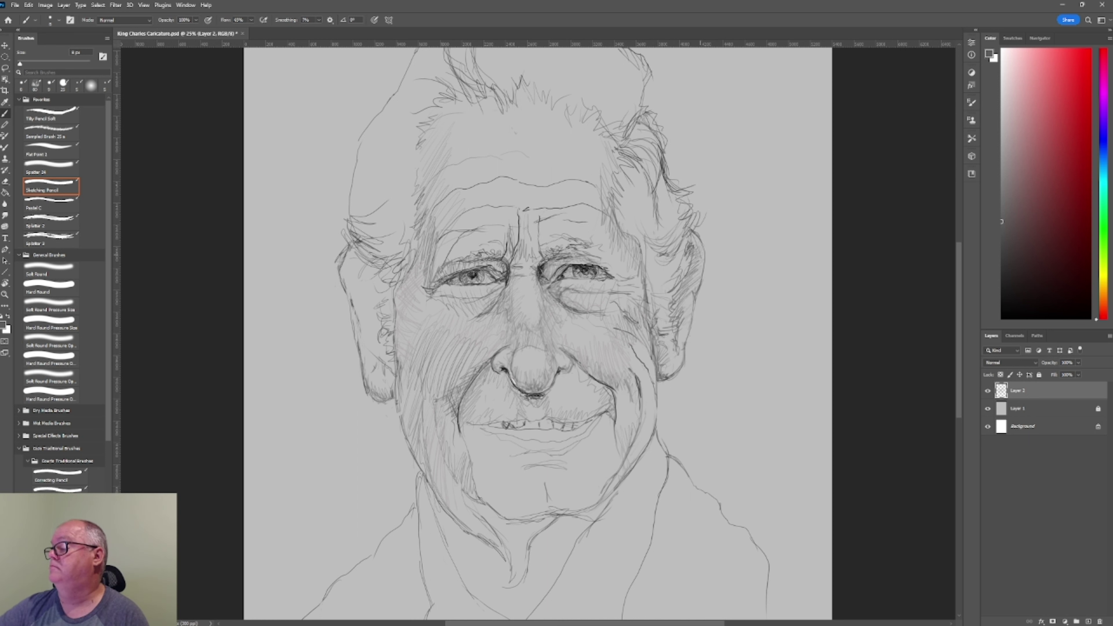
drag(690, 257, 682, 278)
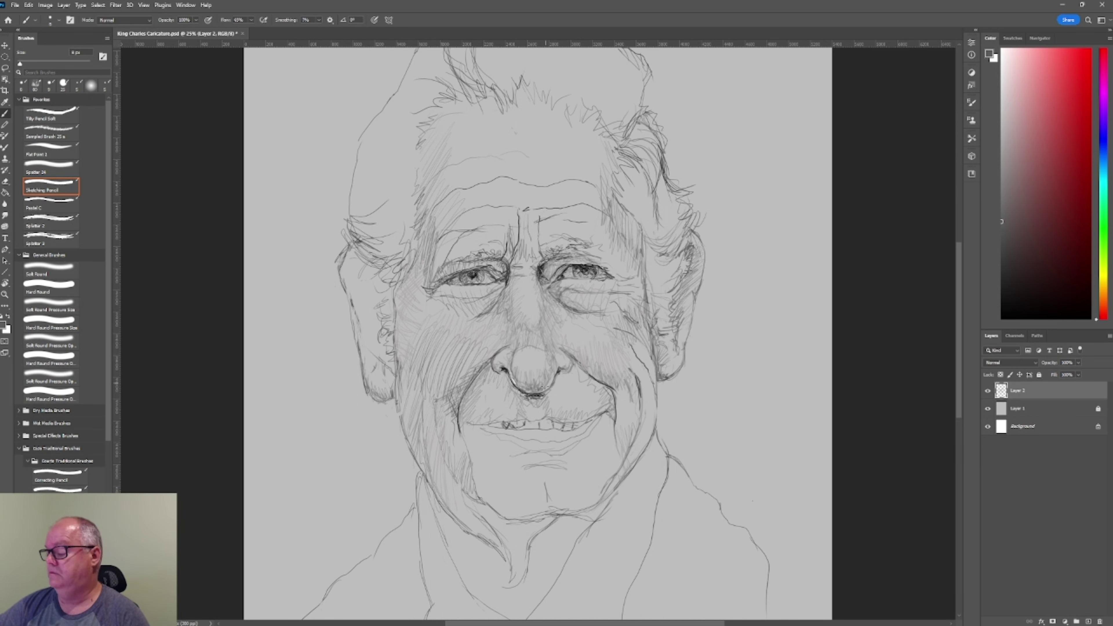
key(ctrl+shift+alt+n)
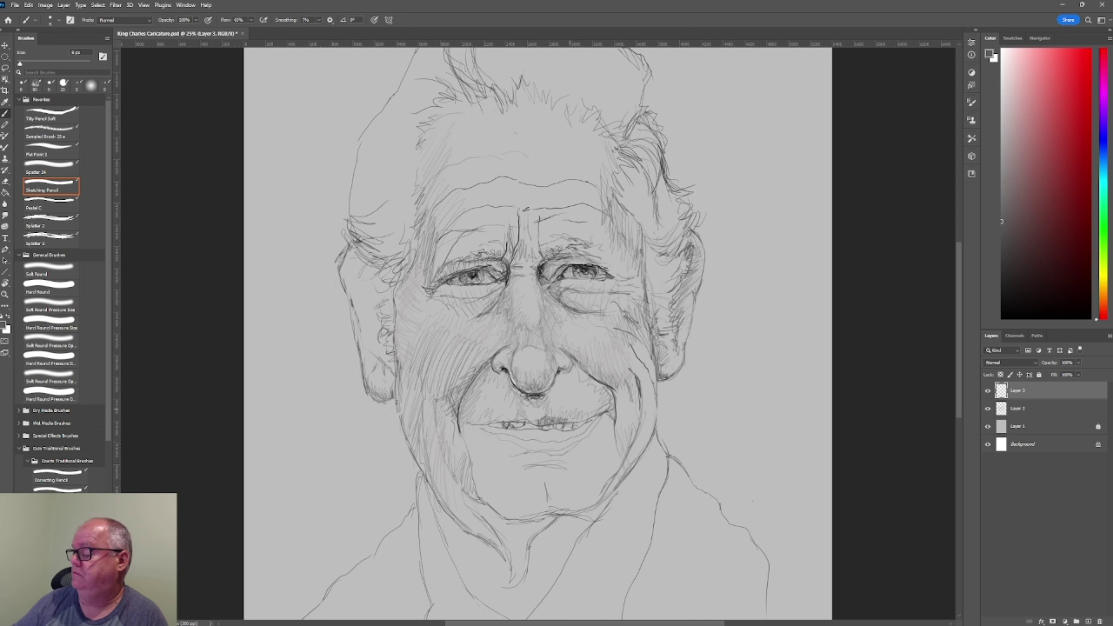
On Layer 2, darken the upper teeth line, left nostril and the area under the nose
key(alt+bracketleft)
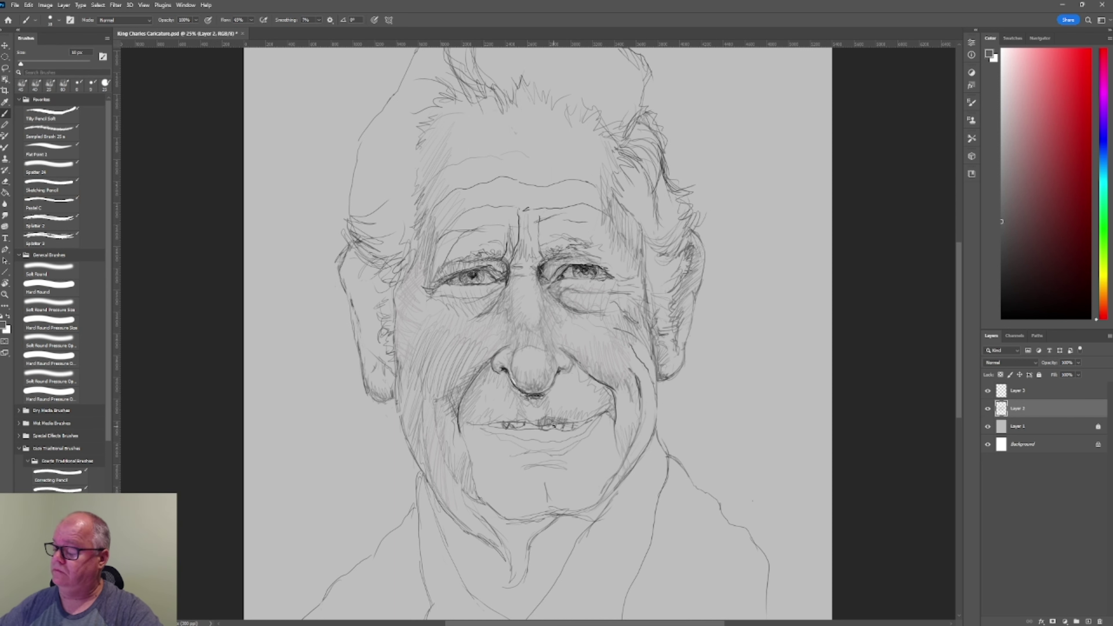
click(50, 186)
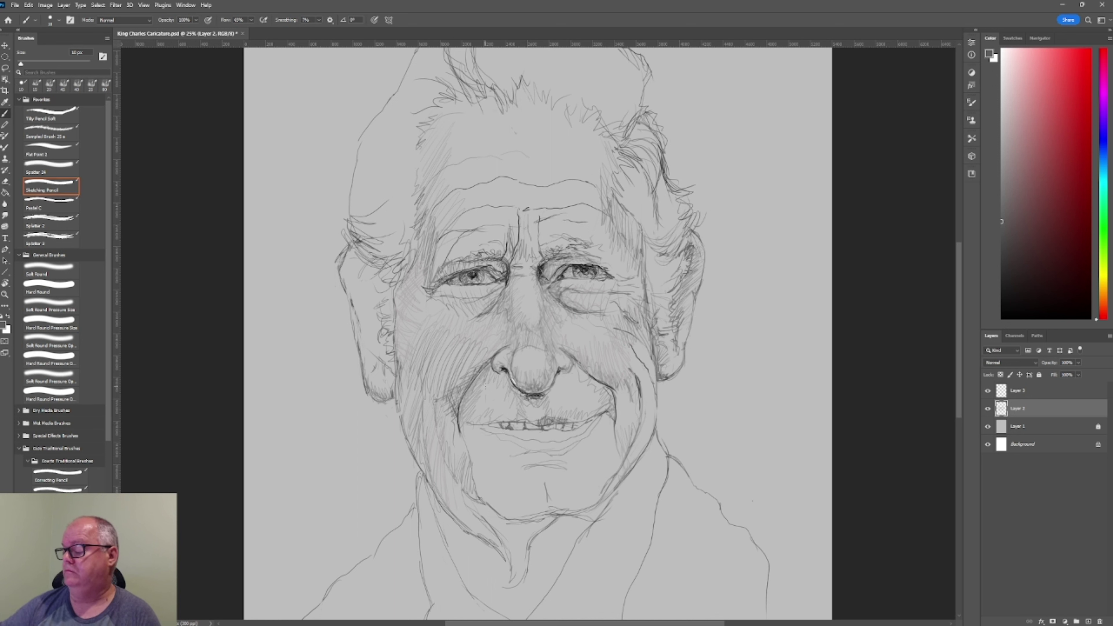
alt+click(588, 268)
drag(474, 425, 568, 430)
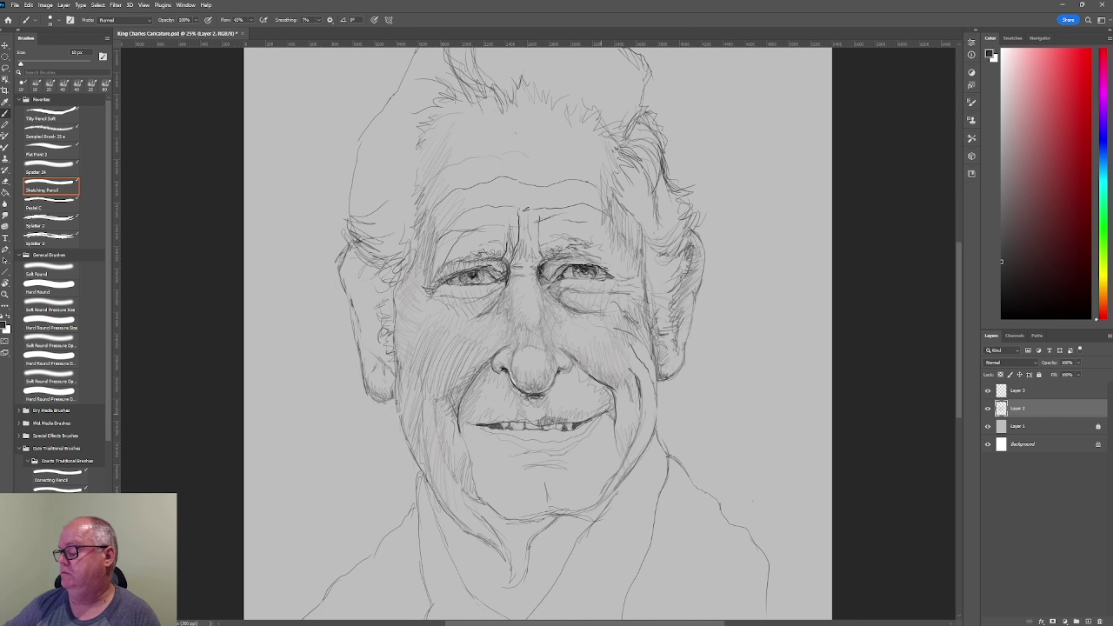
alt+click(540, 386)
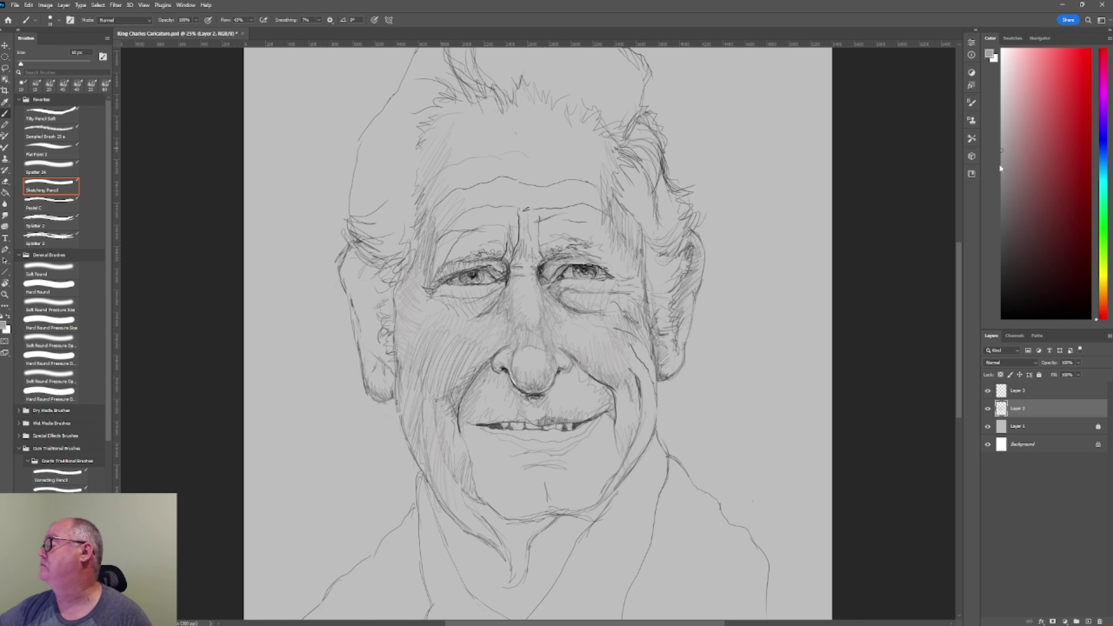
mouse_move(560, 422)
mouse_down()
mouse_move(571, 418)
mouse_move(461, 423)
mouse_up()
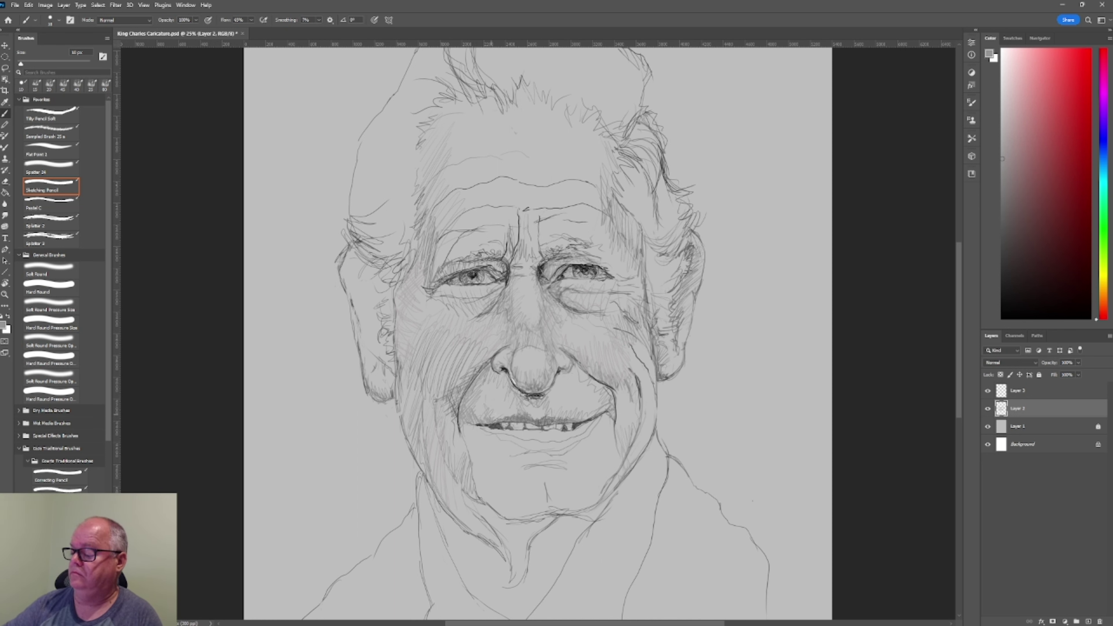
mouse_move(519, 393)
mouse_down()
mouse_move(512, 405)
mouse_move(498, 387)
mouse_up()
drag(511, 386, 505, 400)
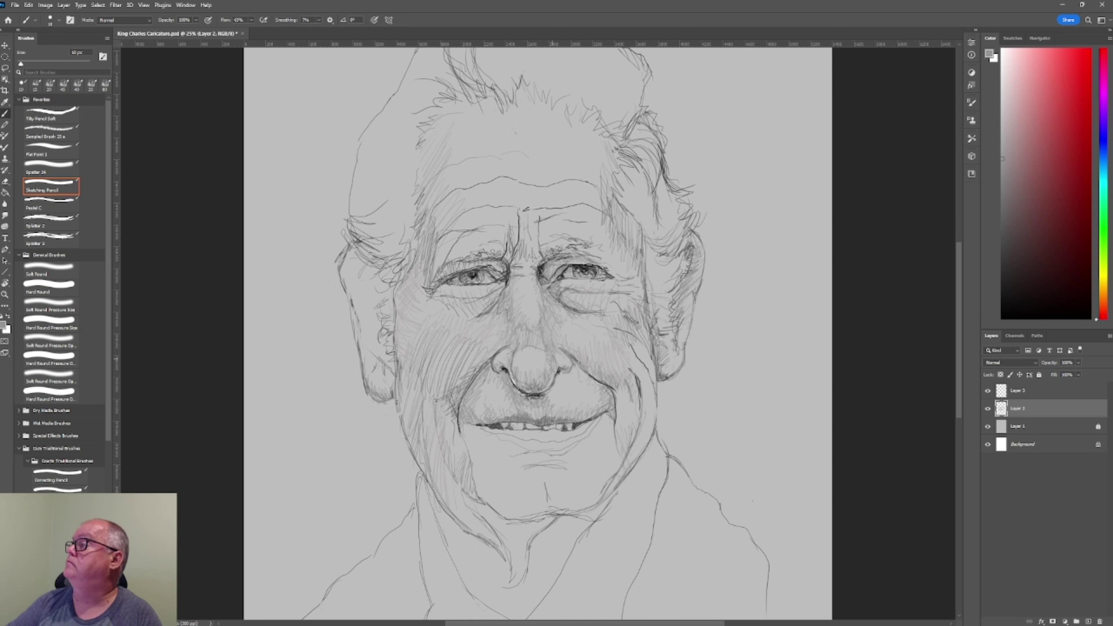
Add a white nose-bridge highlight, hatch under the lip, and highlight the ear edges white
click(1001, 258)
click(1002, 167)
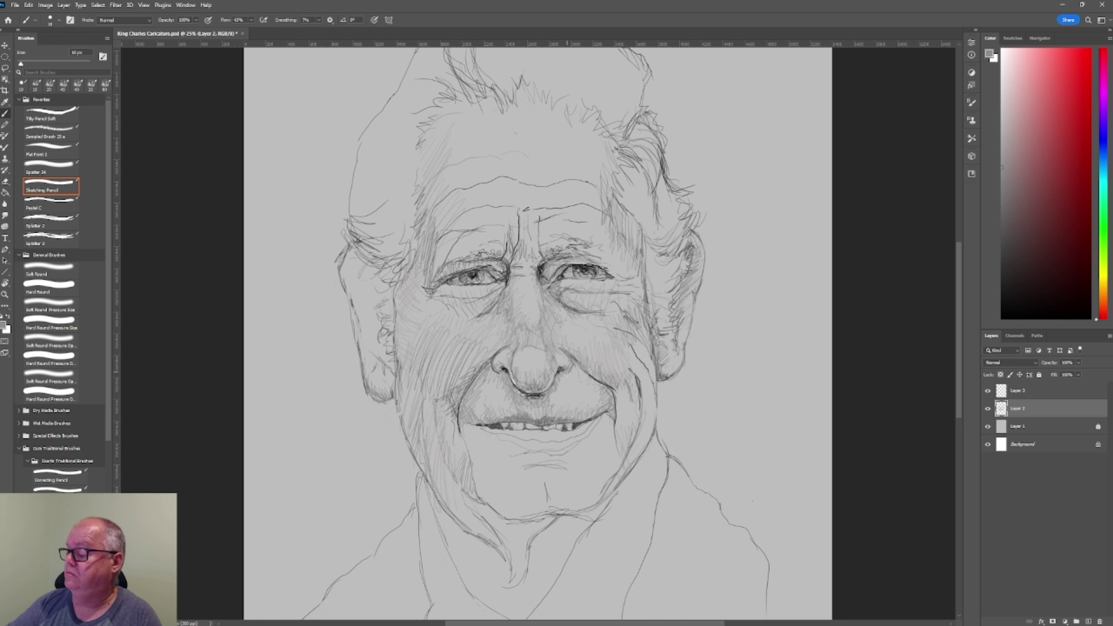
click(1002, 49)
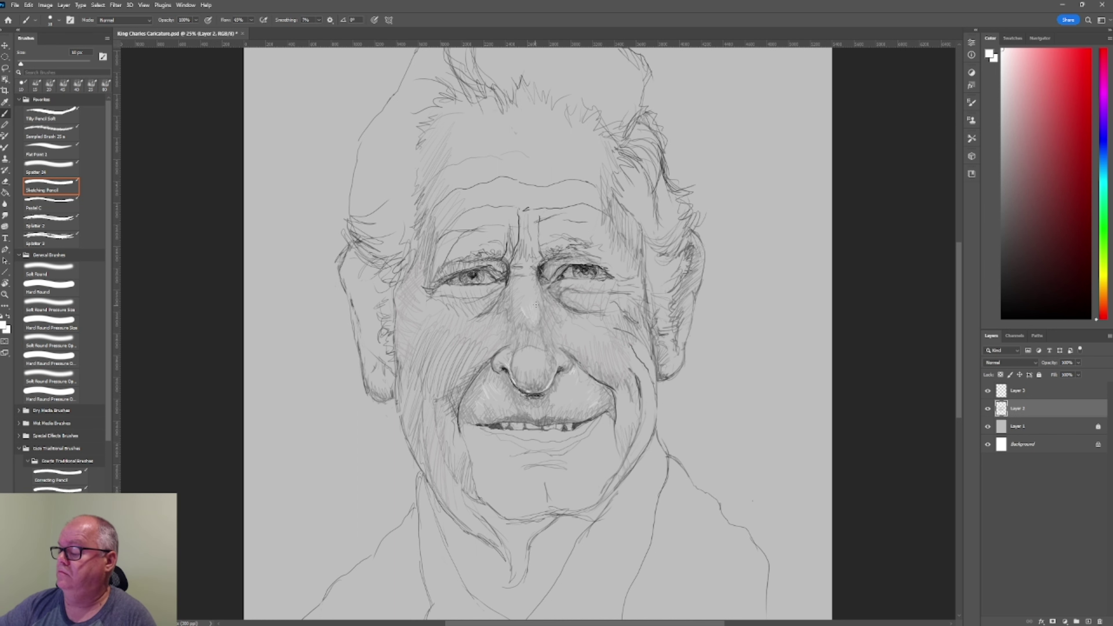
drag(525, 281, 530, 307)
alt+click(466, 420)
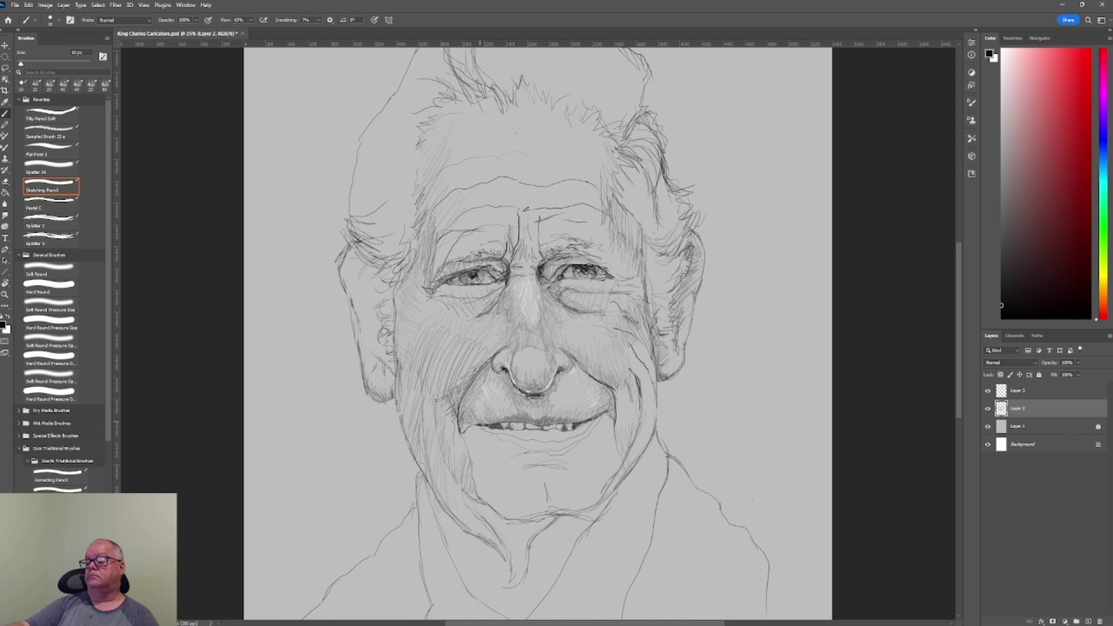
alt+click(521, 454)
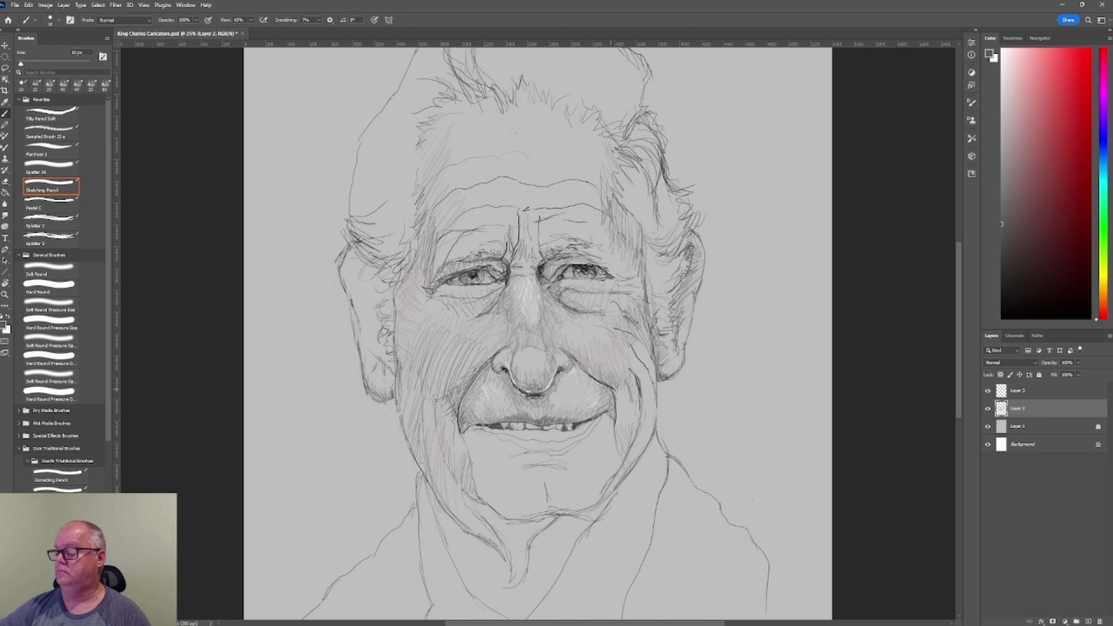
drag(521, 454, 582, 446)
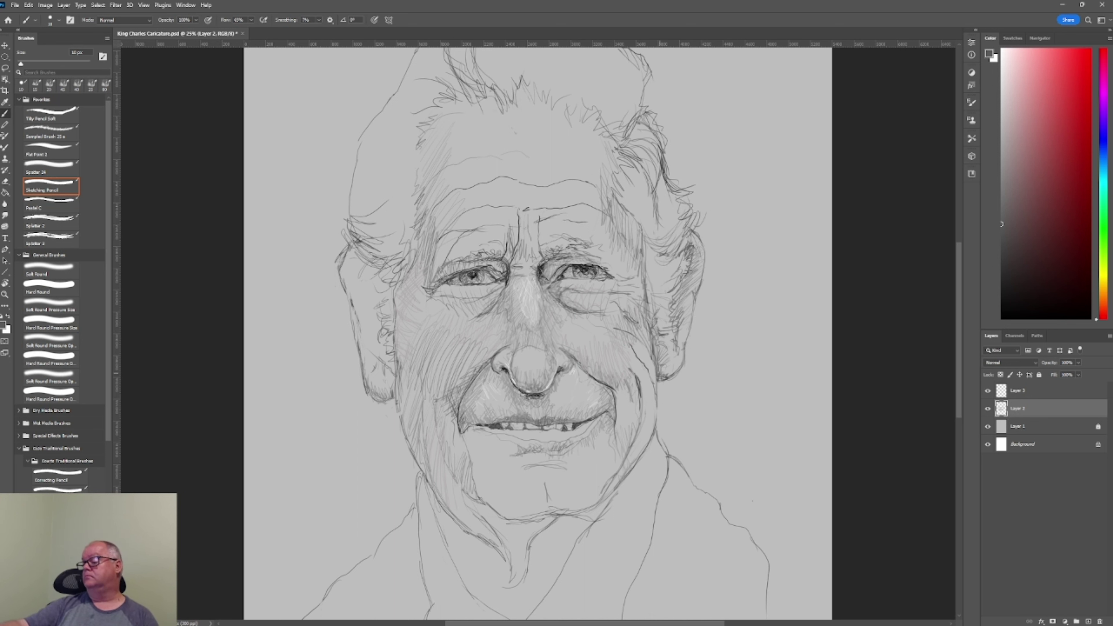
mouse_move(660, 377)
mouse_down()
mouse_move(682, 348)
mouse_move(667, 333)
mouse_move(676, 356)
mouse_move(684, 314)
mouse_up()
key(x)
drag(377, 390, 370, 368)
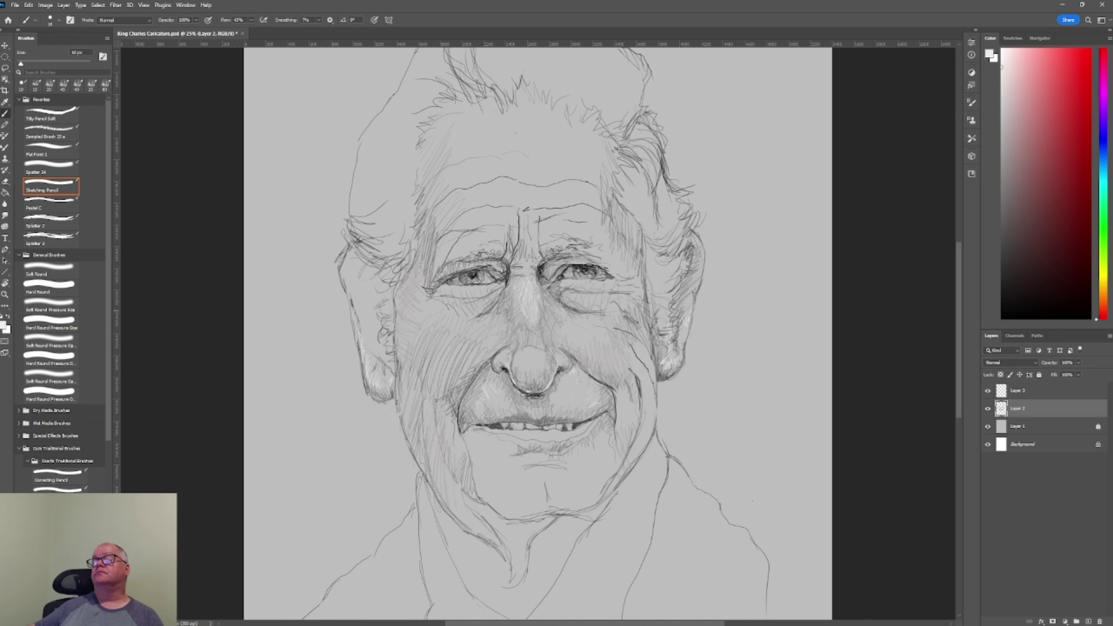
Lasso the left ear and hair region and shift it with the Move tool
key(ctrl+minus)
key(l)
mouse_move(443, 141)
mouse_down()
mouse_move(461, 230)
mouse_move(390, 219)
mouse_move(441, 144)
mouse_up()
key(v)
mouse_move(441, 239)
mouse_down()
mouse_move(433, 255)
mouse_move(437, 246)
mouse_up()
Hatch along the left cheek, ear and hair edge, and the right cheek
key(b)
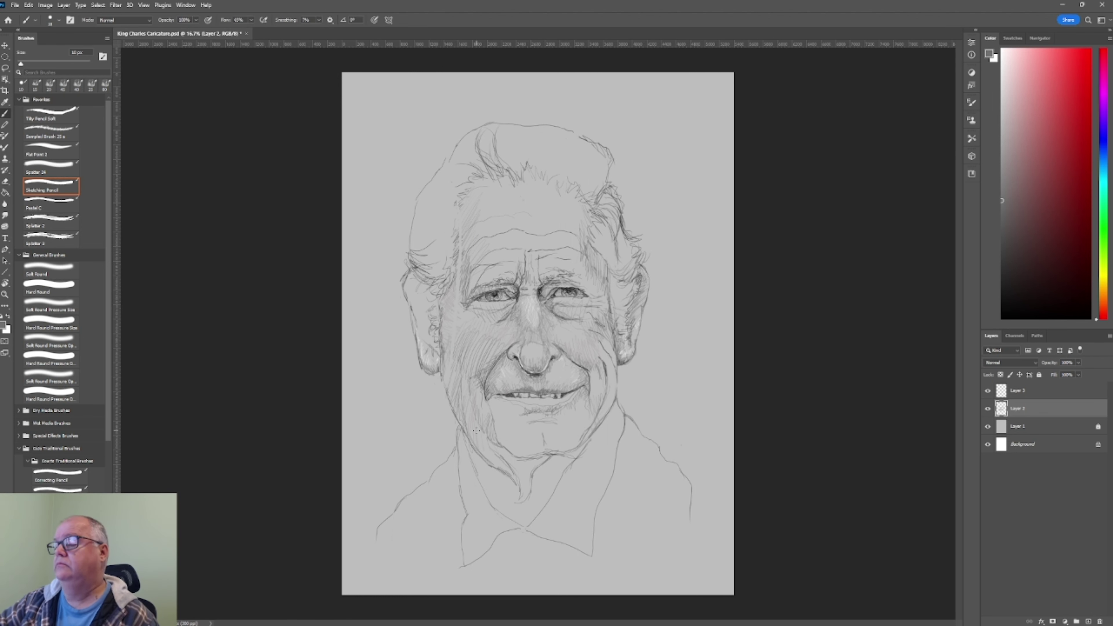
drag(416, 294, 432, 311)
mouse_move(410, 282)
mouse_down()
mouse_move(421, 301)
mouse_move(420, 286)
mouse_up()
mouse_move(424, 288)
mouse_down()
mouse_move(435, 297)
mouse_move(436, 335)
mouse_up()
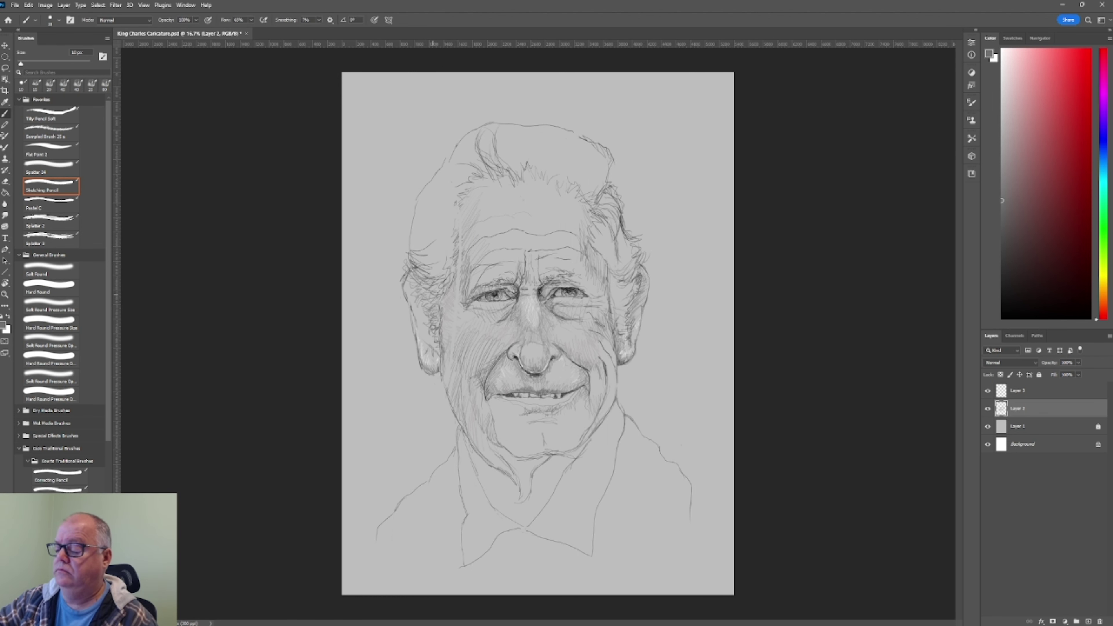
mouse_move(632, 290)
mouse_down()
mouse_move(615, 309)
mouse_move(618, 328)
mouse_up()
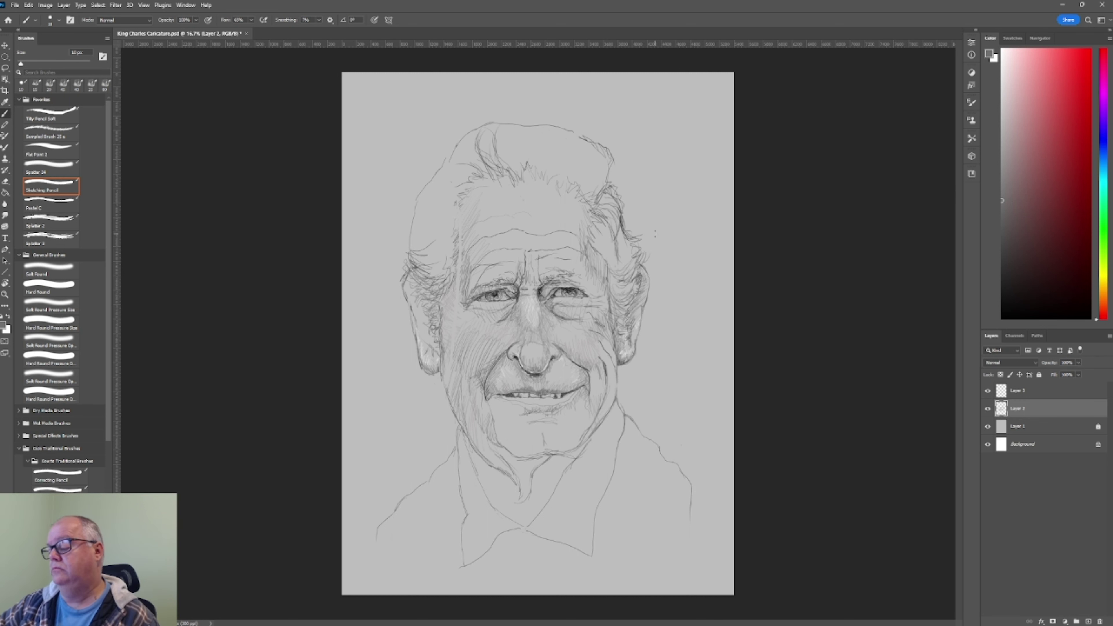
alt+click(564, 362)
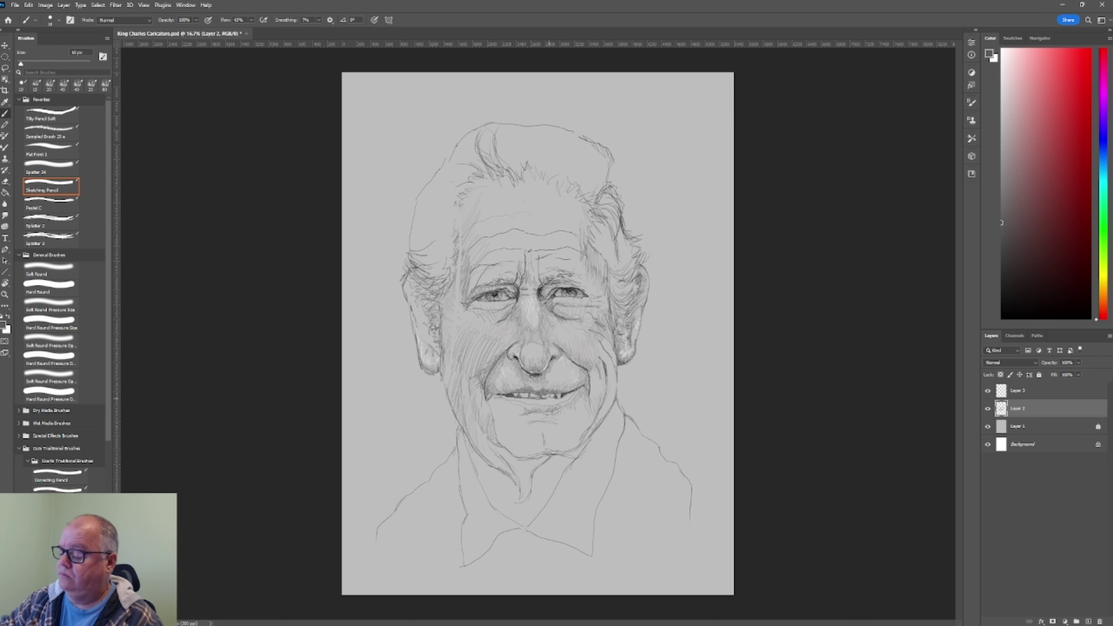
Back on Layer 2, sample a darker tone and darken the lines around the mouth and chin
key(alt+bracketright)
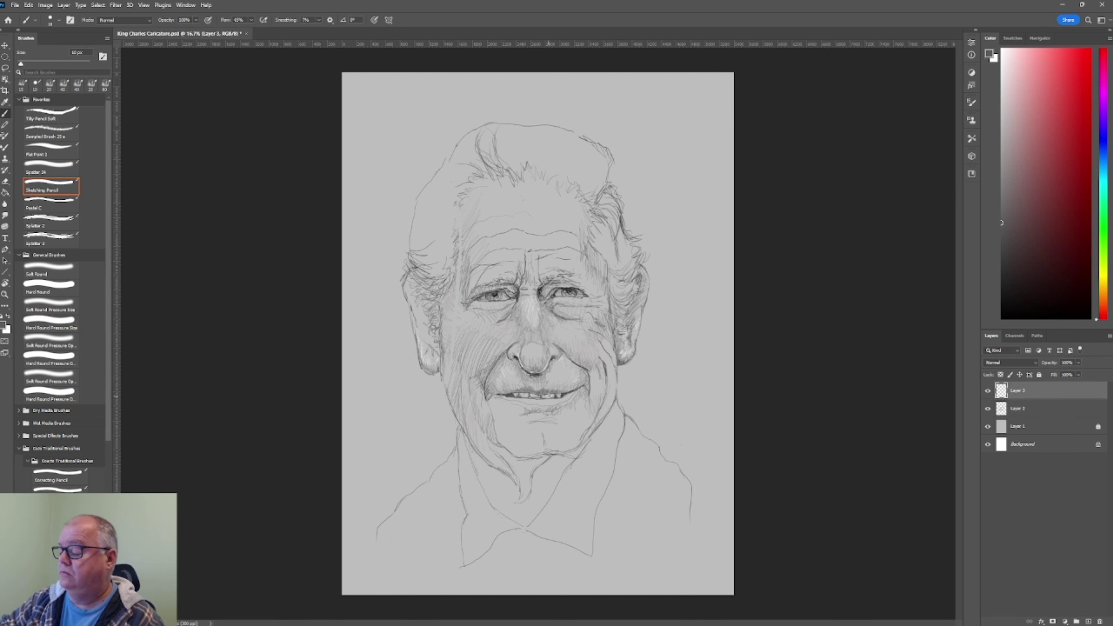
key(period)
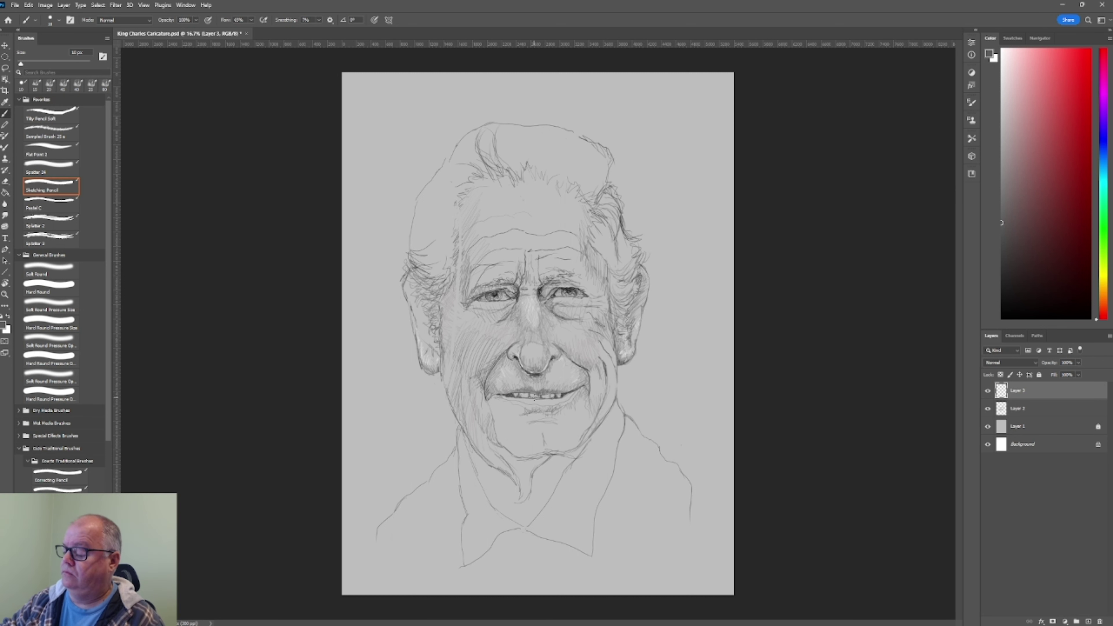
alt+click(532, 398)
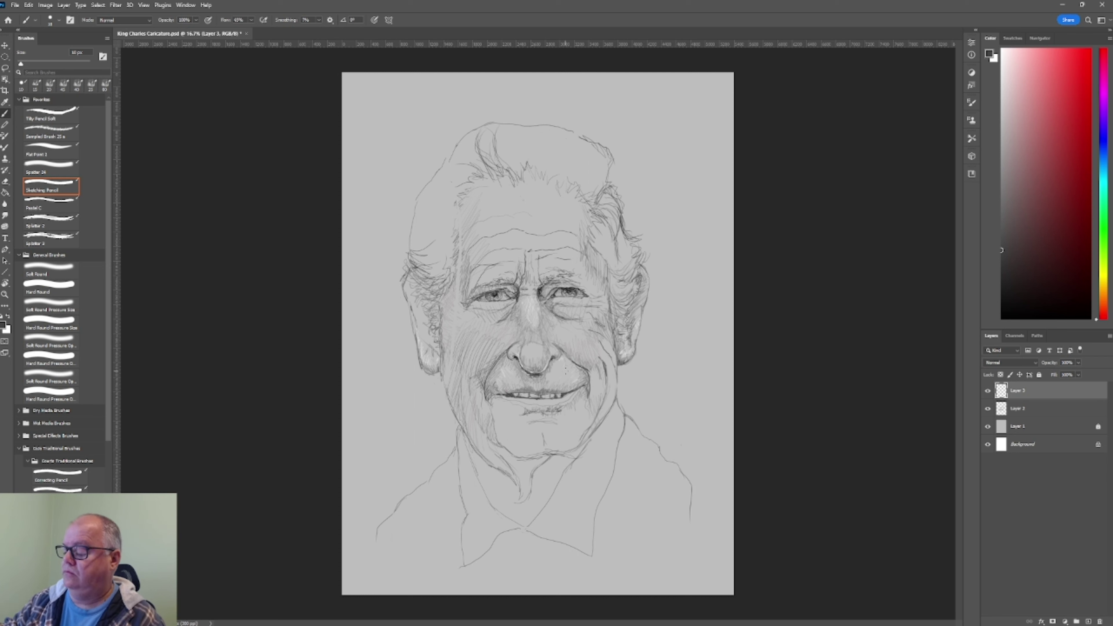
key(alt+bracketleft)
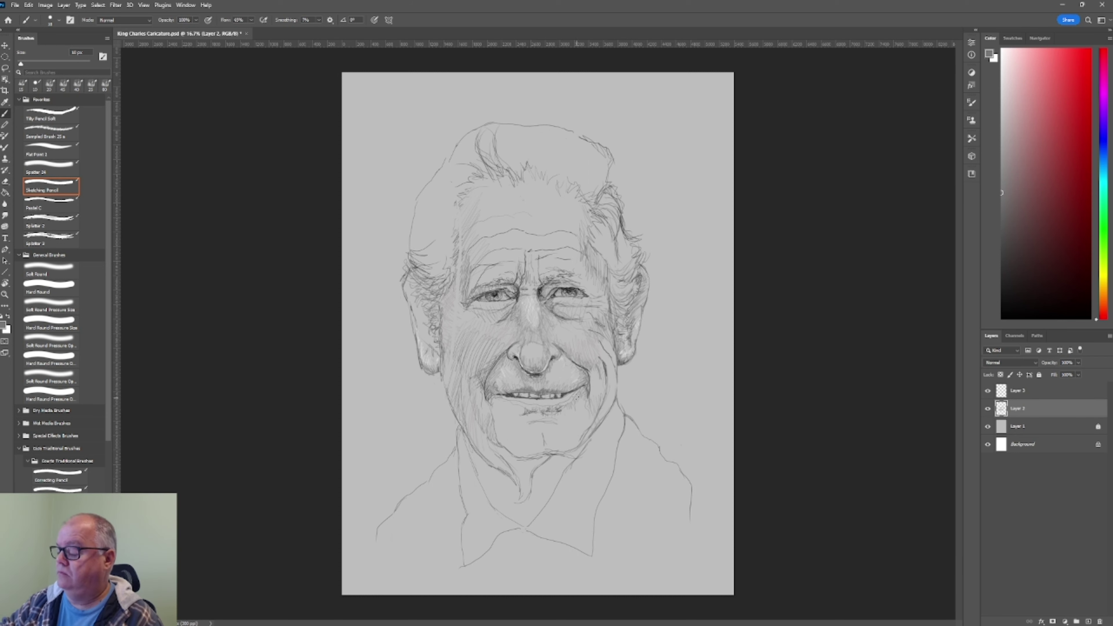
click(530, 421)
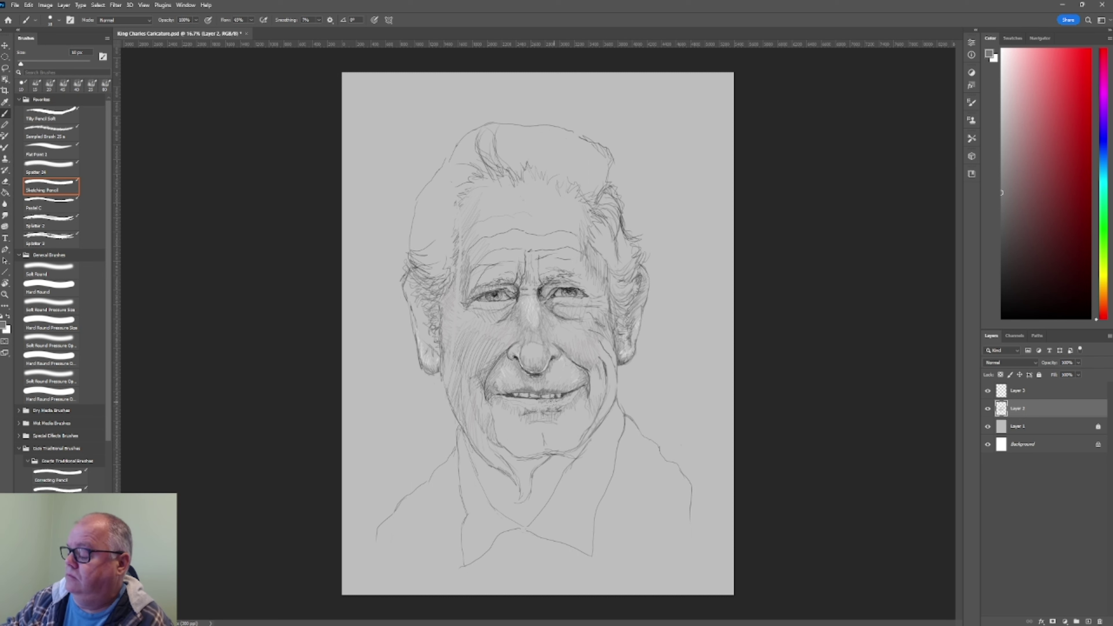
alt+click(531, 421)
drag(574, 393, 505, 404)
Add dark marks at both ears, strengthen both eyebrows and darken the forehead lines
alt+click(501, 426)
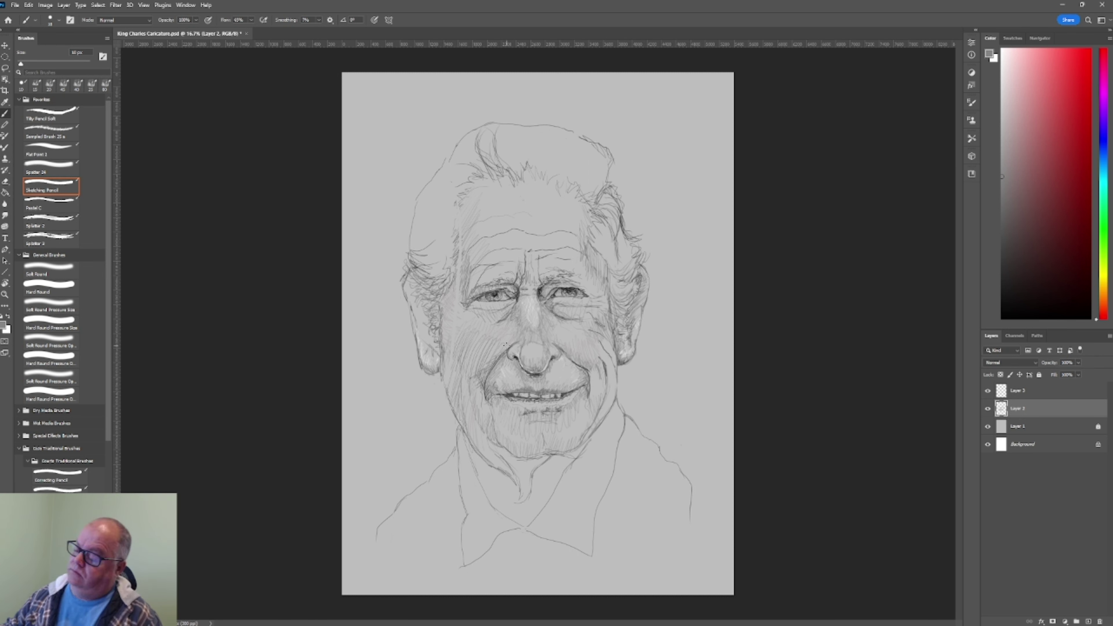
alt+click(429, 326)
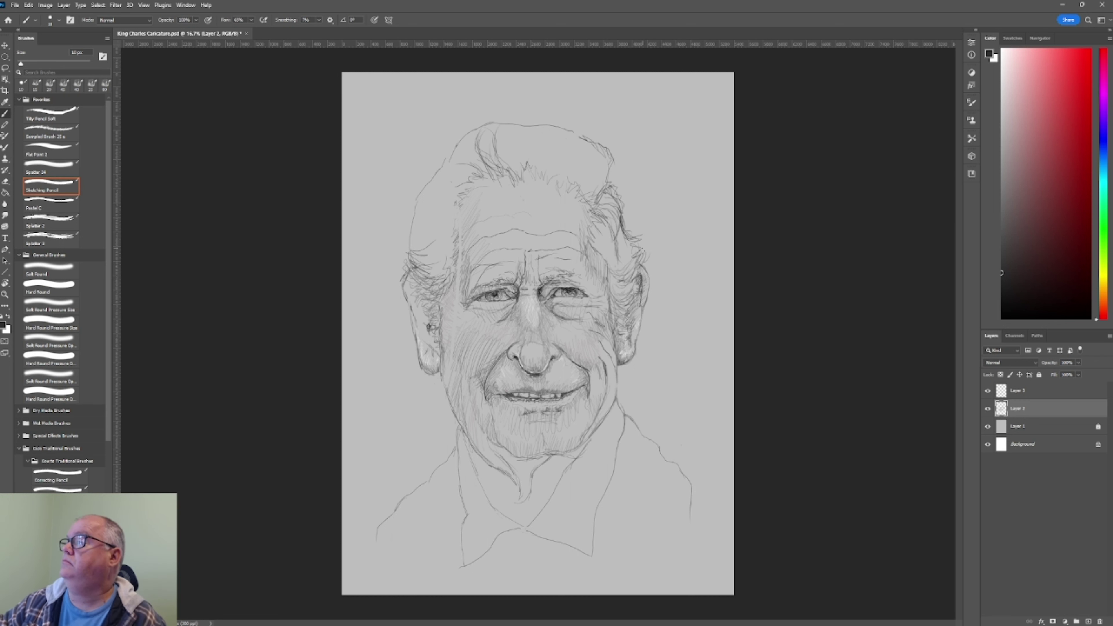
drag(630, 326, 633, 315)
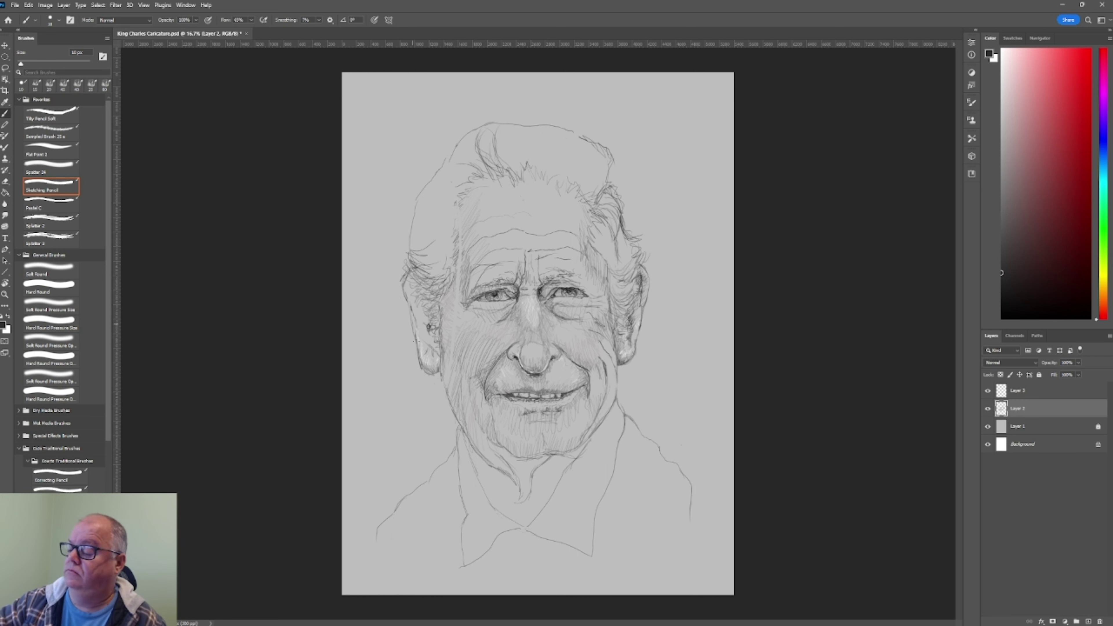
mouse_move(415, 277)
mouse_down()
mouse_move(409, 303)
mouse_move(404, 267)
mouse_up()
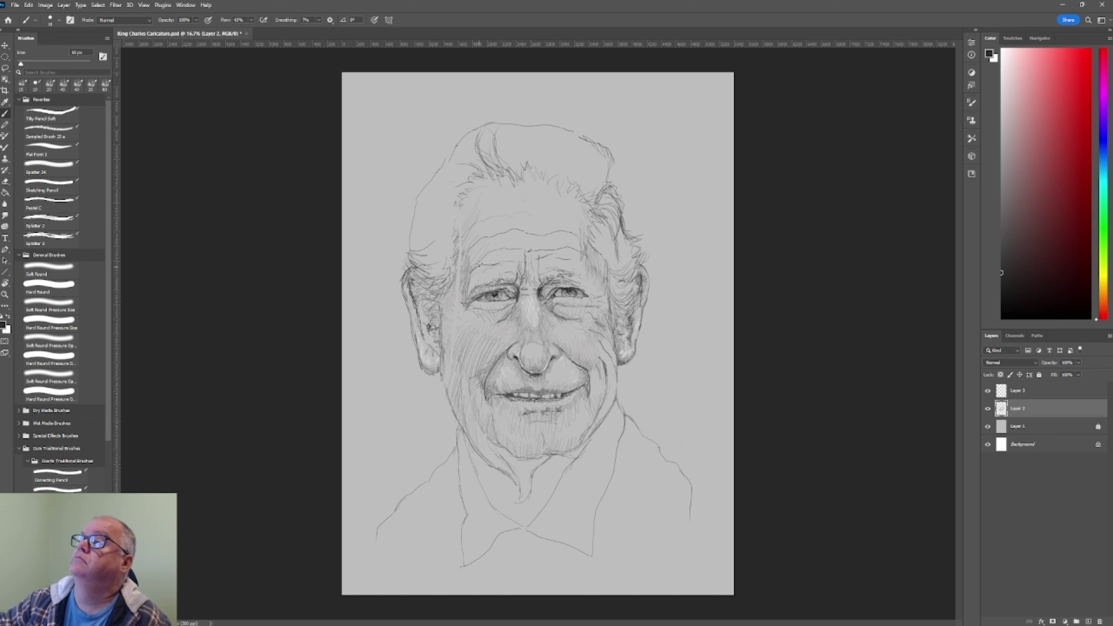
drag(476, 284, 504, 273)
mouse_move(574, 268)
mouse_down()
mouse_move(592, 290)
mouse_move(566, 281)
mouse_up()
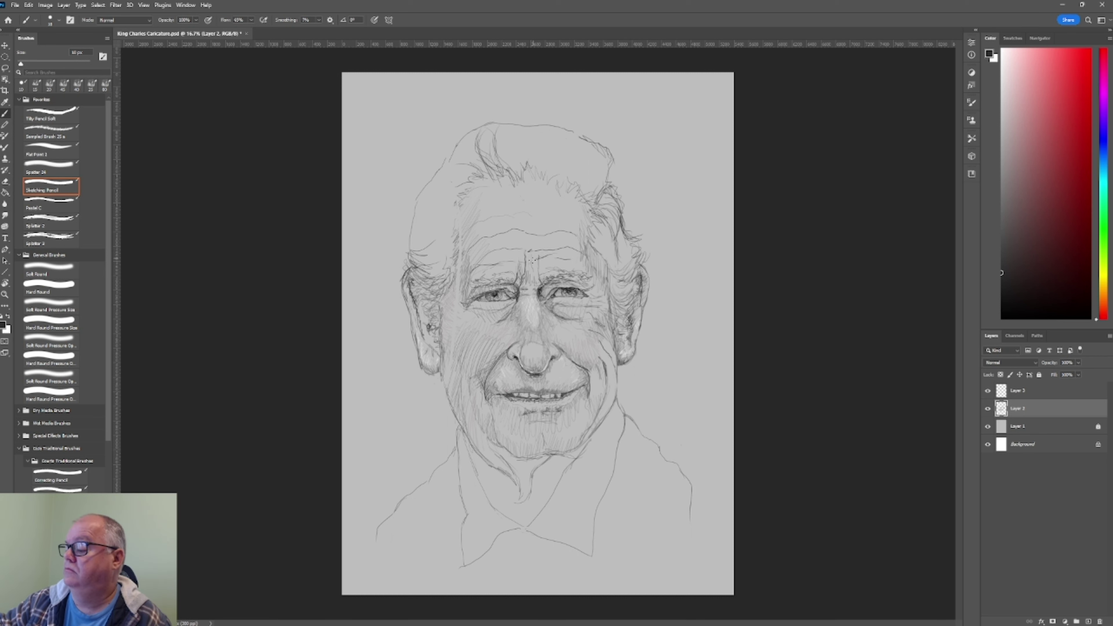
drag(489, 262, 472, 239)
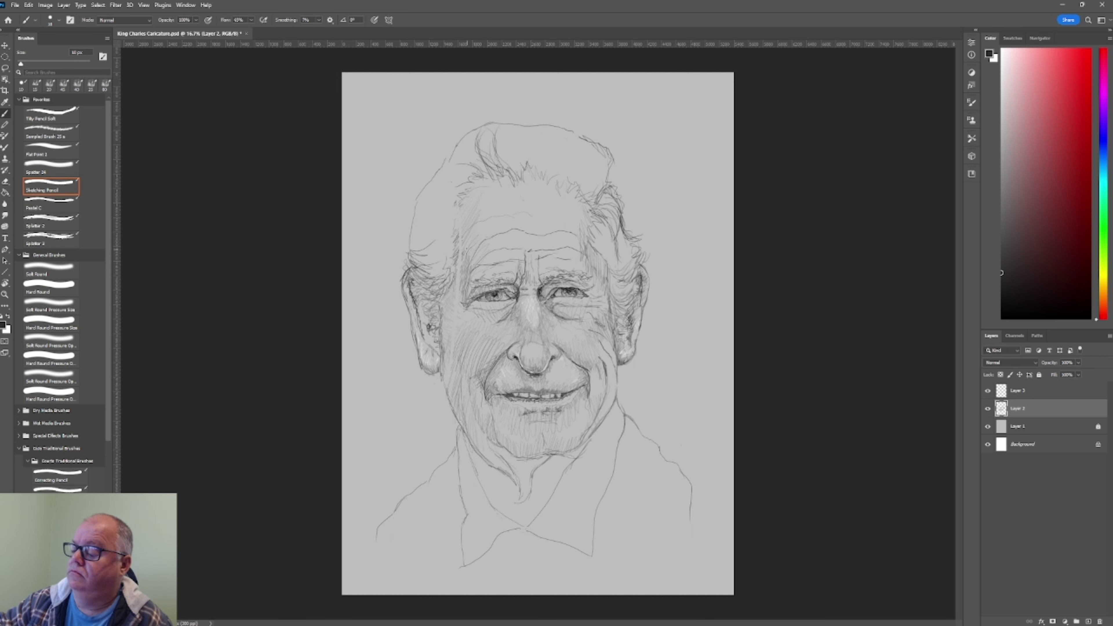
Sample near-black and darken the collar, neck and under the chin
alt+click(460, 253)
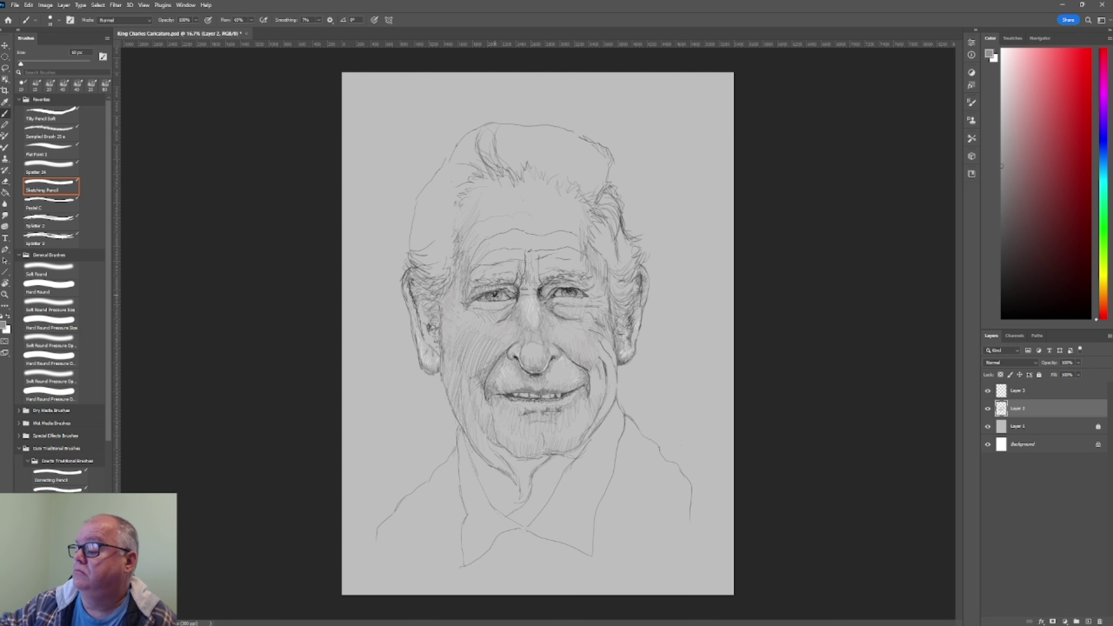
alt+click(524, 502)
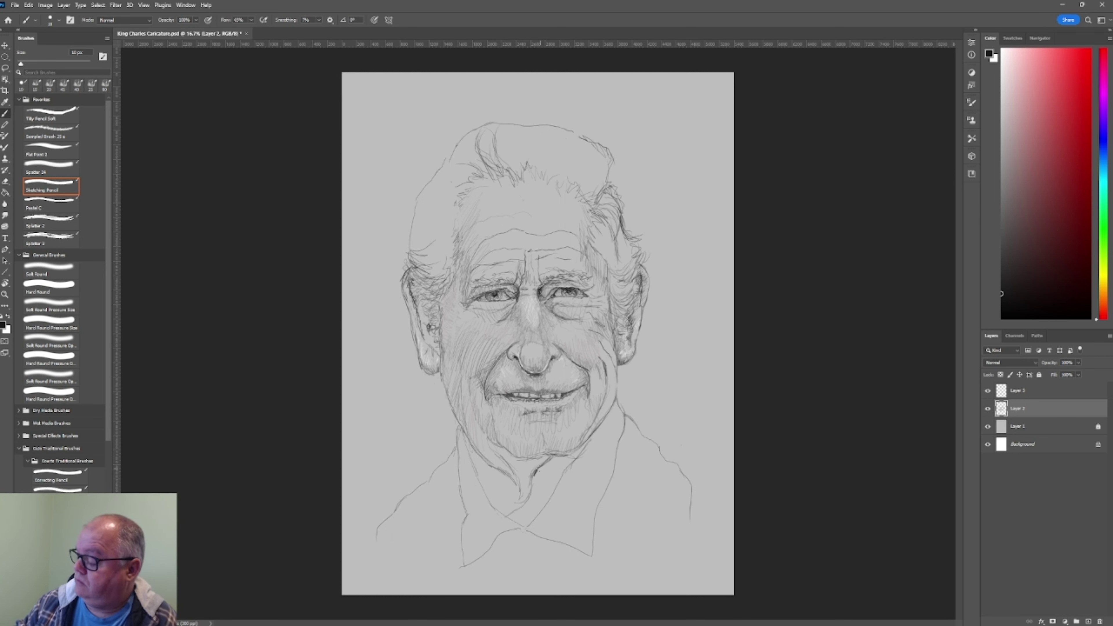
drag(539, 466, 524, 508)
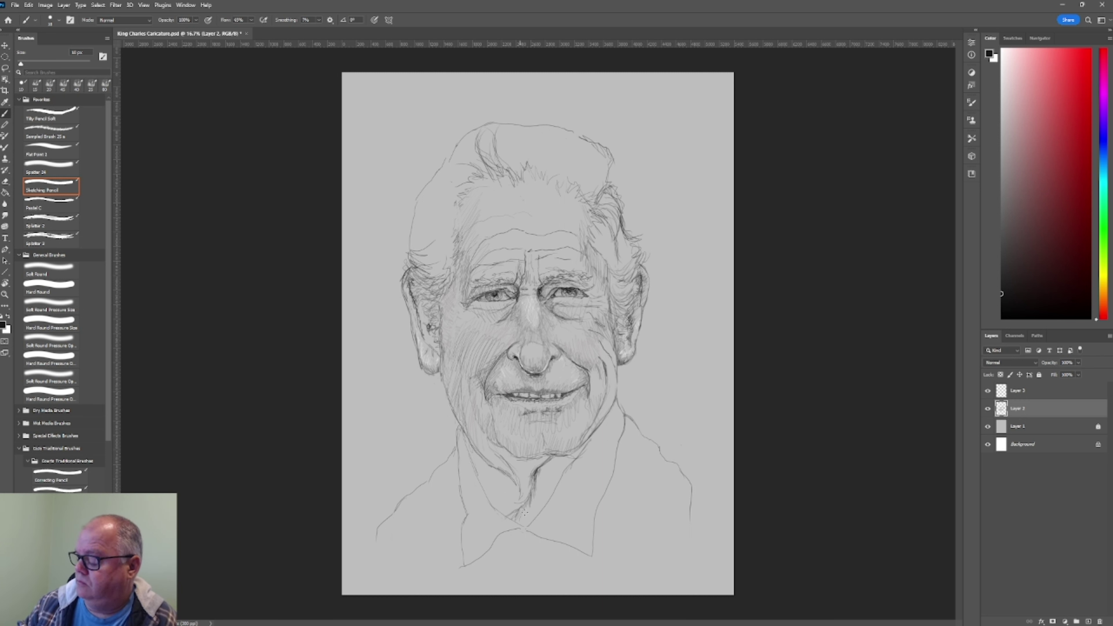
drag(554, 466, 566, 458)
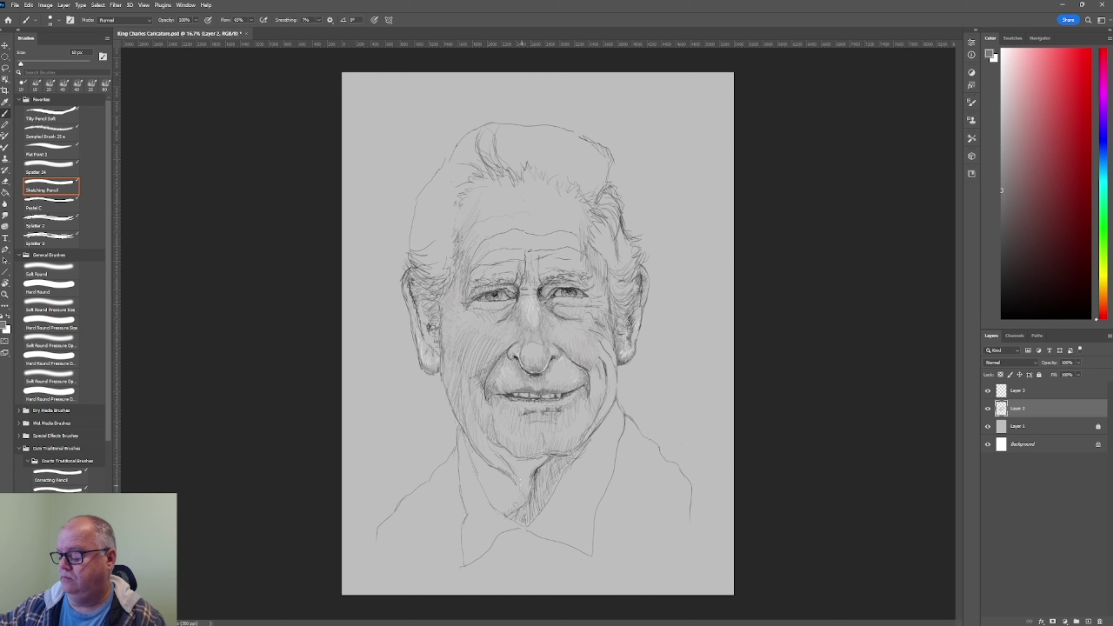
Hatch light grey onto the neck and left jaw, then set the drawing colour to white
alt+click(492, 442)
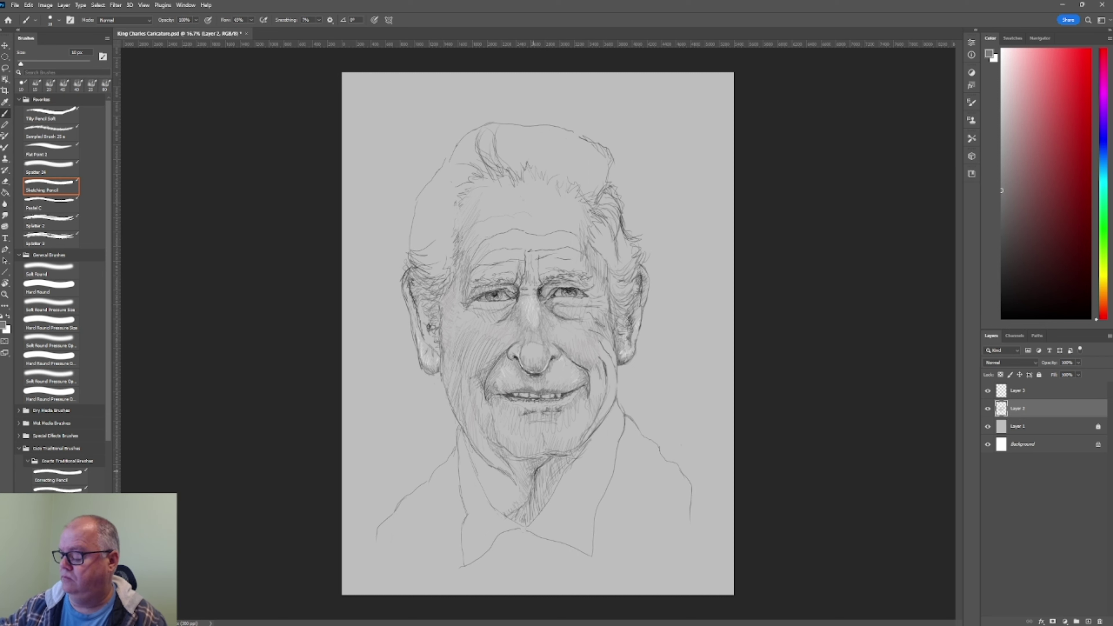
drag(527, 482, 518, 506)
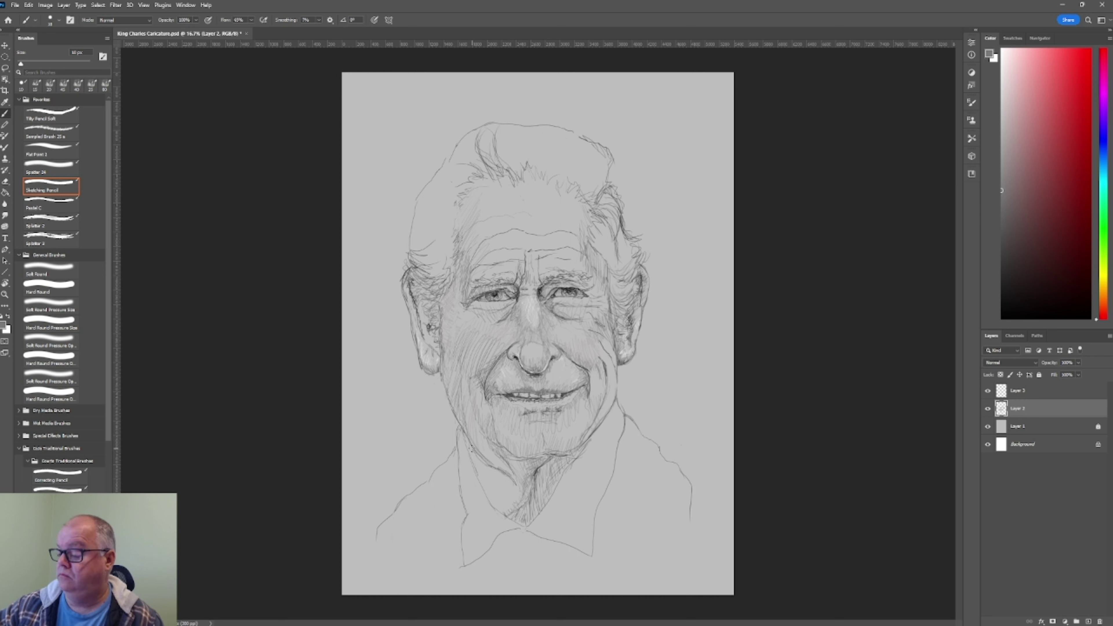
drag(484, 427, 463, 464)
click(50, 186)
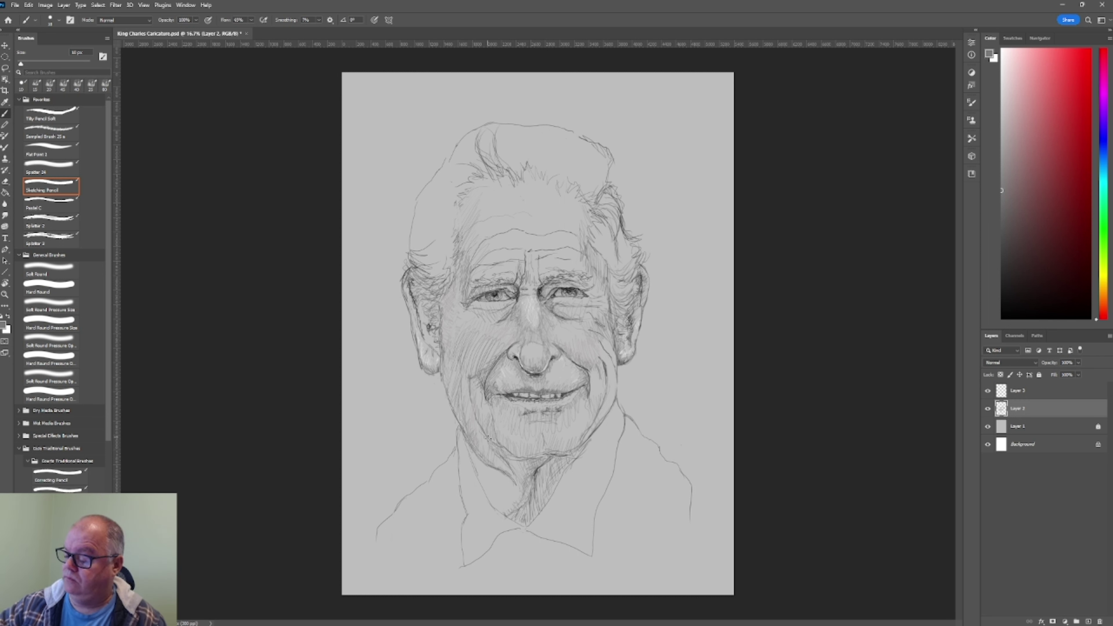
alt+click(489, 440)
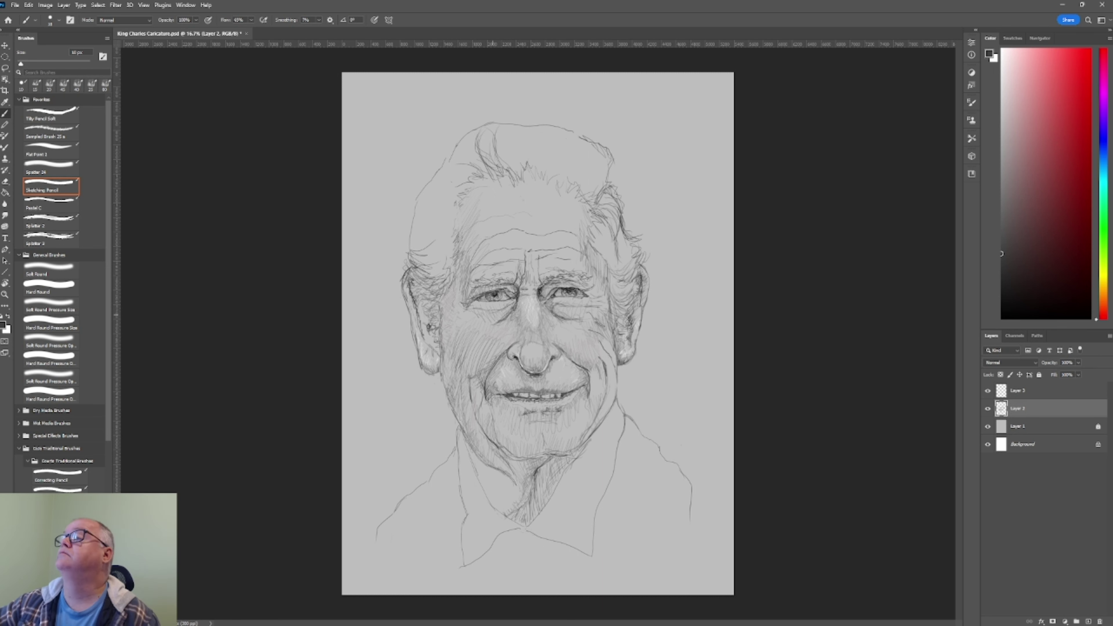
click(1003, 143)
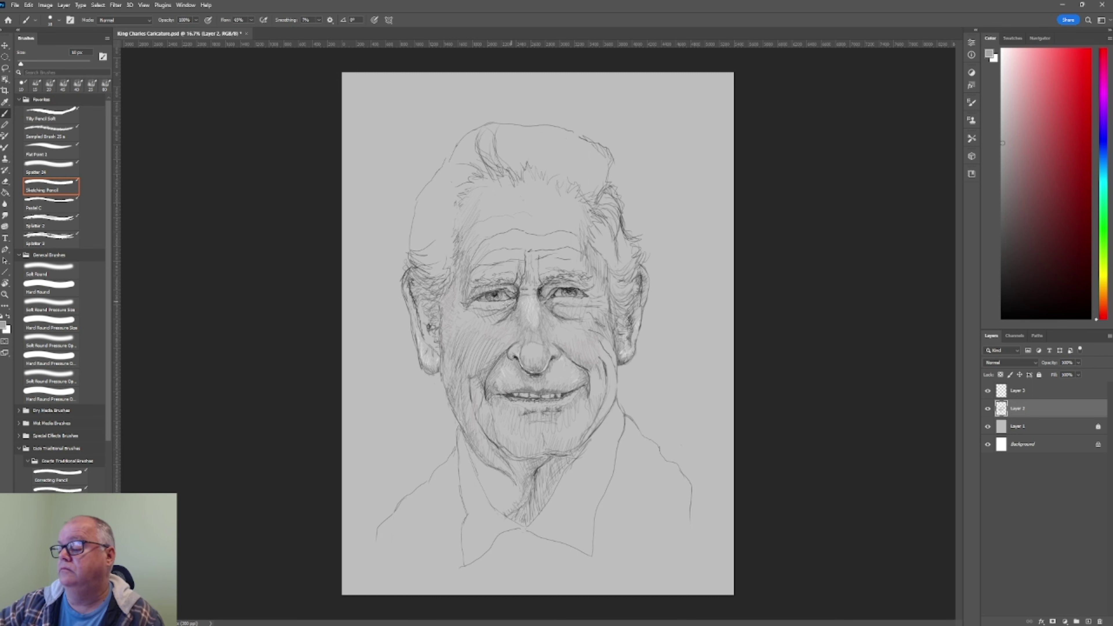
click(1003, 55)
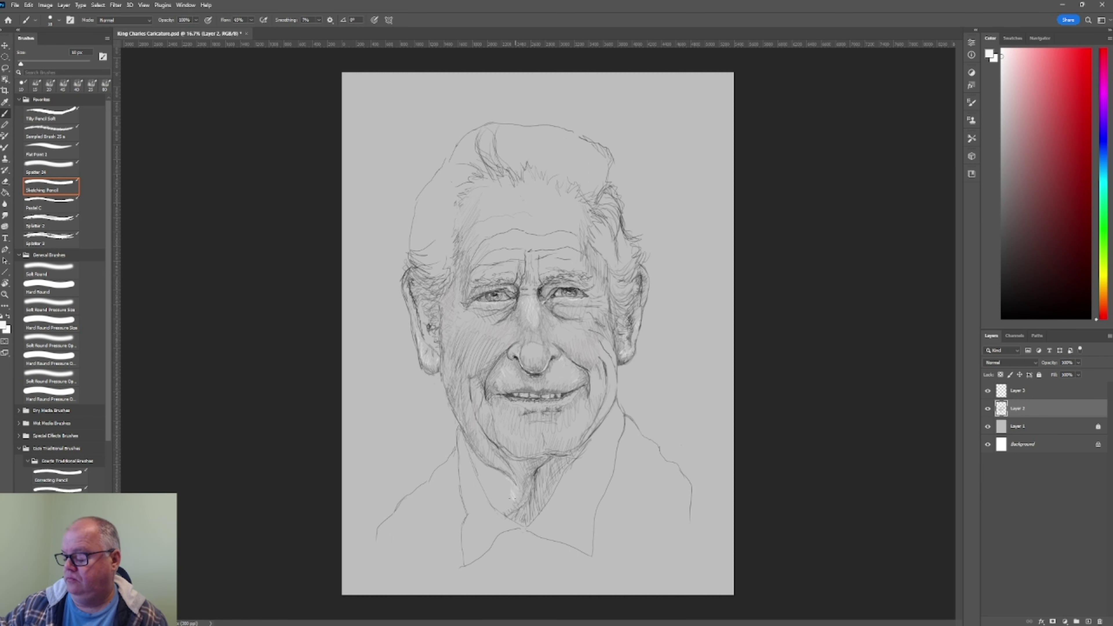
Add a white highlight along the jaw and grey marks and hatching below the chin
drag(562, 460, 611, 405)
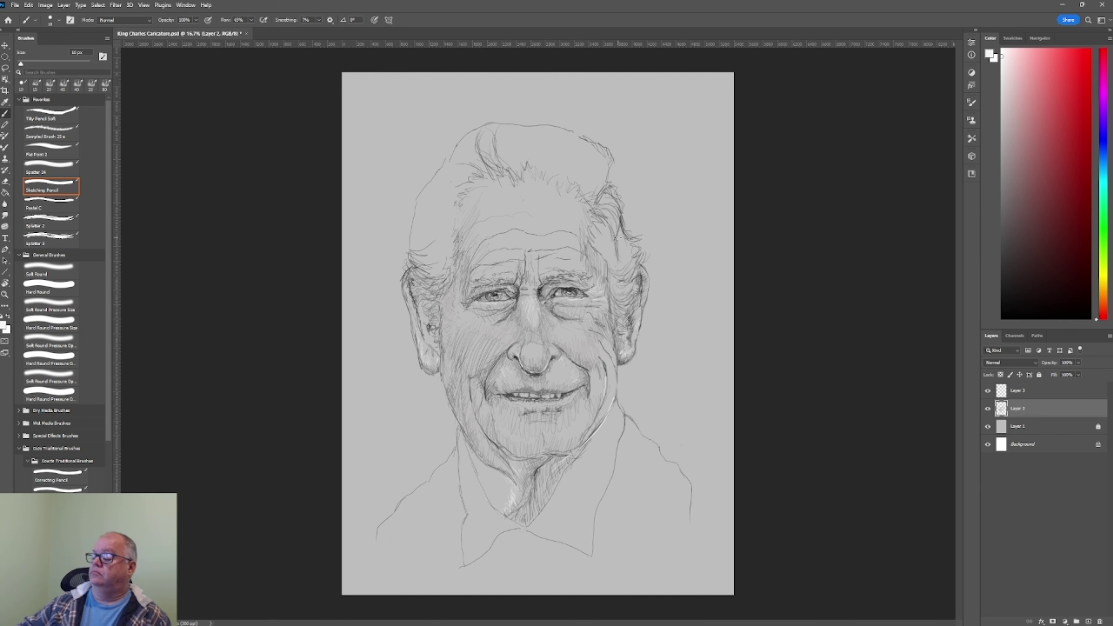
alt+click(468, 427)
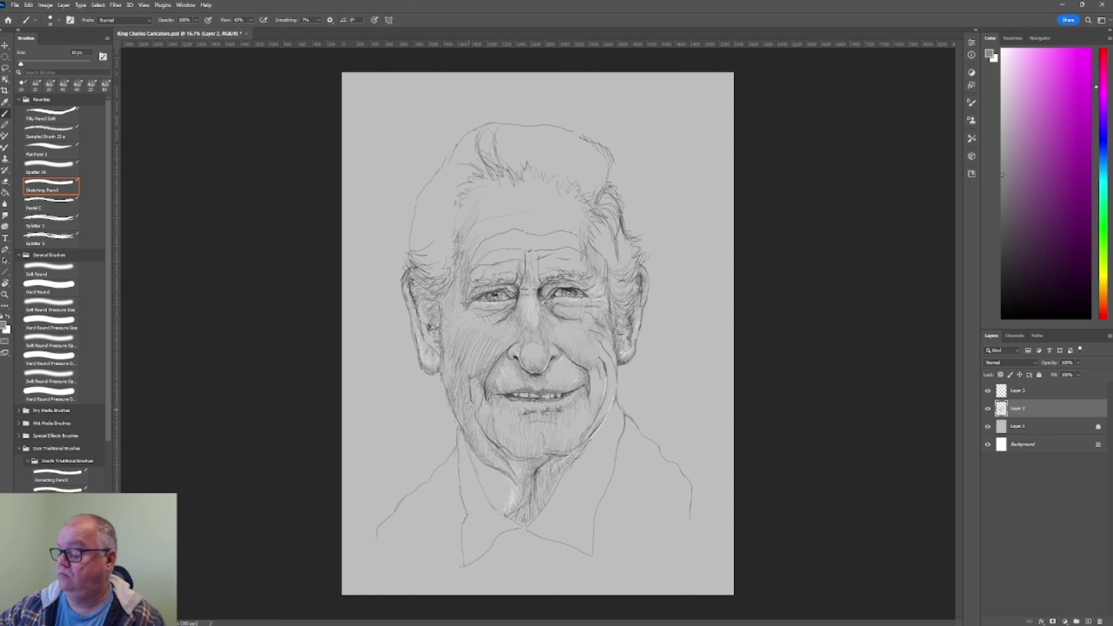
key(x)
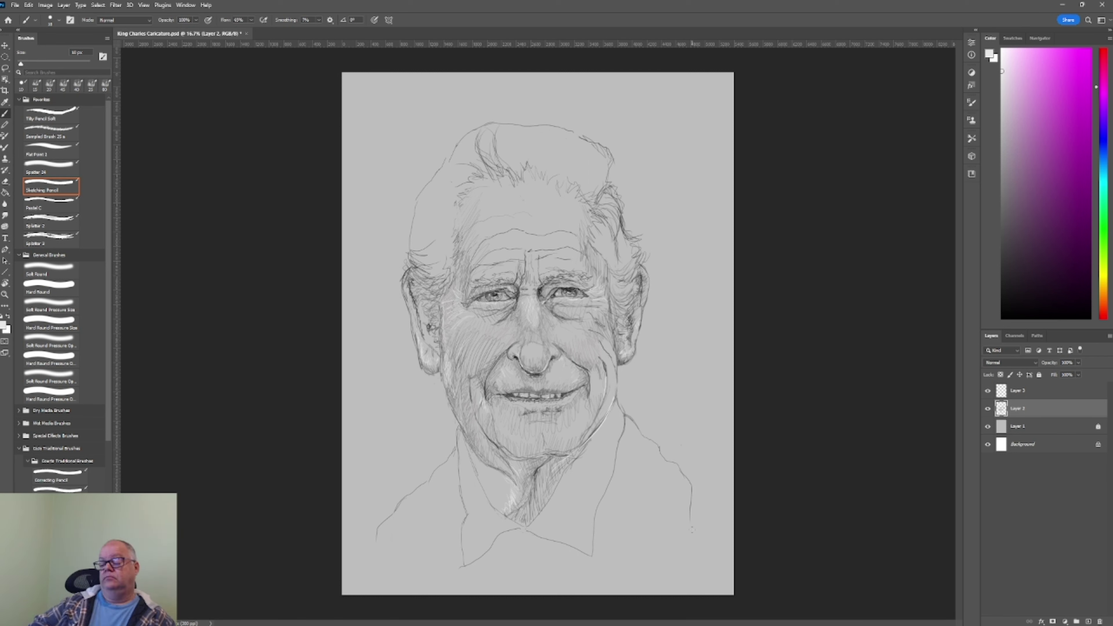
alt+click(497, 469)
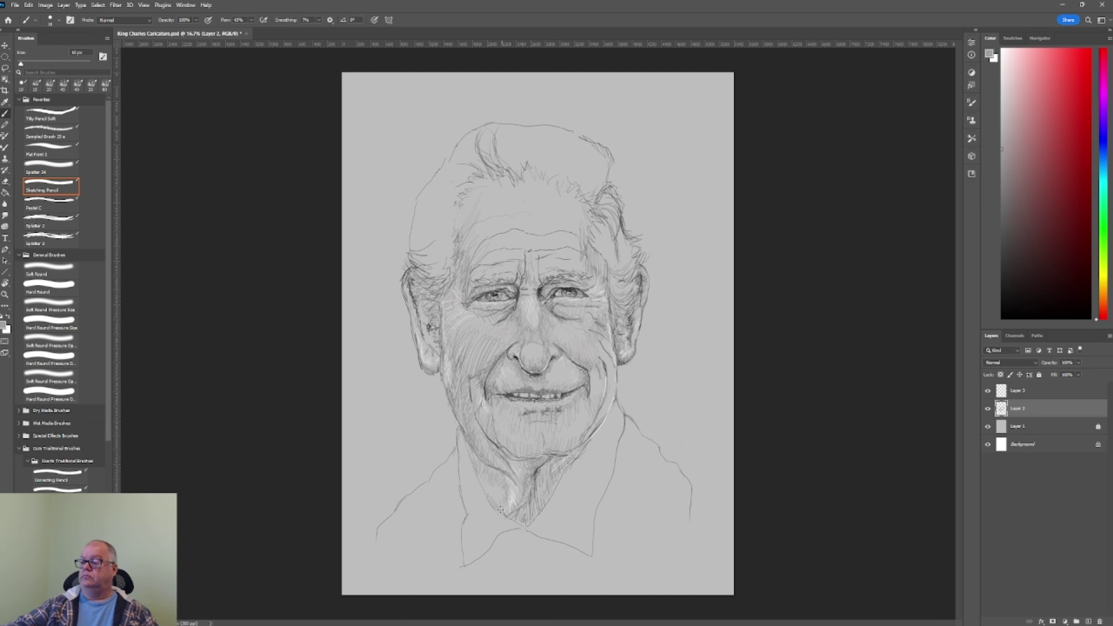
alt+click(497, 471)
drag(477, 468, 526, 528)
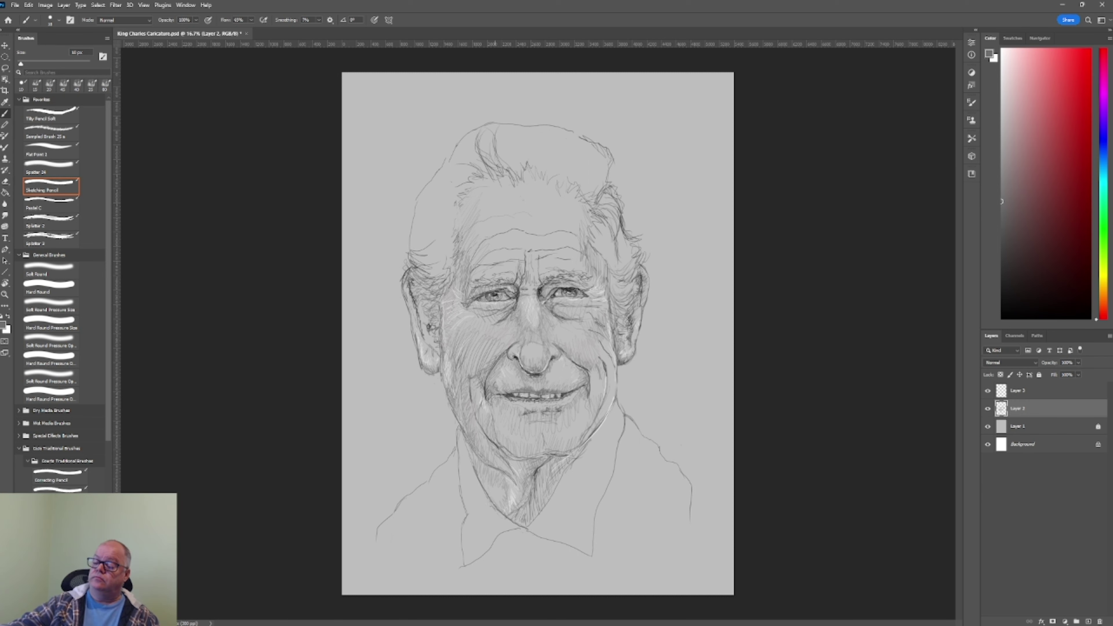
drag(543, 489, 566, 505)
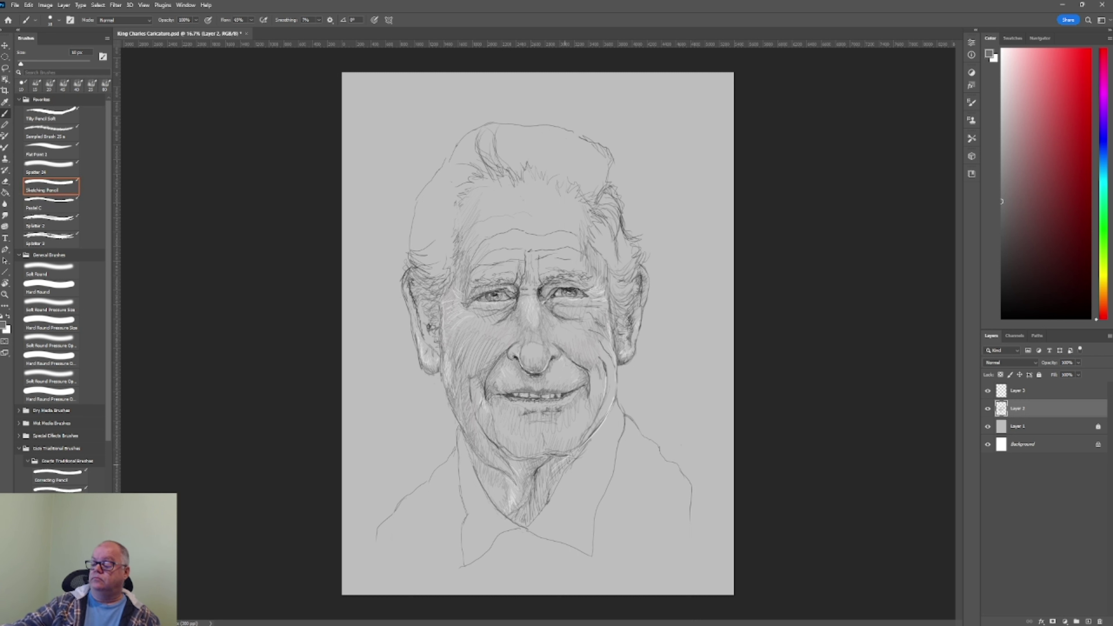
alt+click(565, 437)
drag(552, 462, 553, 457)
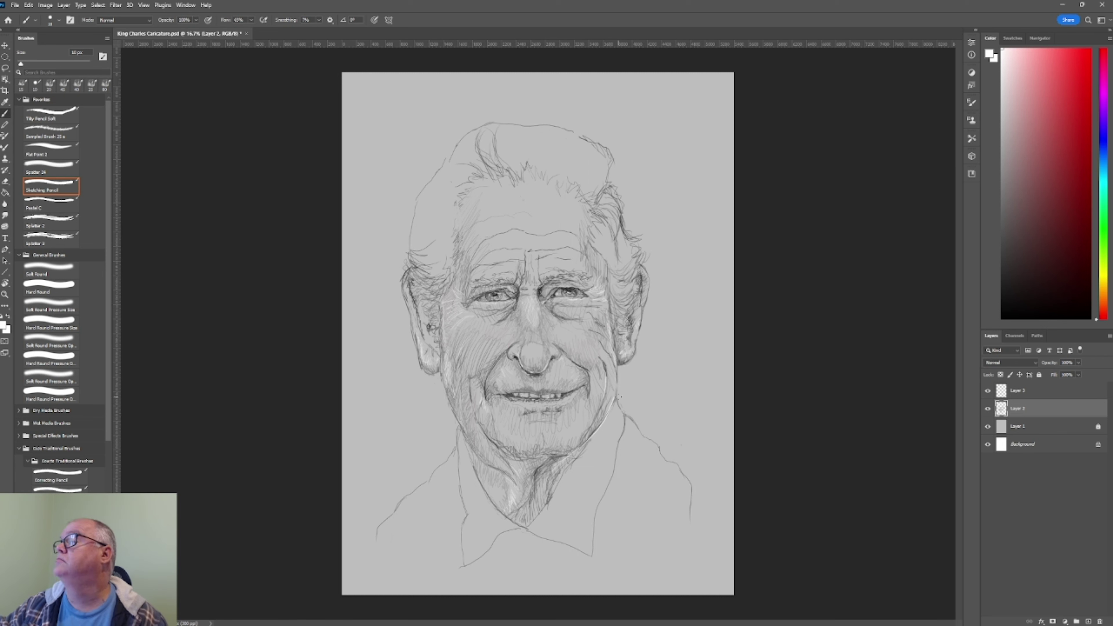
Highlight the jaw and neck edges in white and cross-hatch the right collar white
drag(617, 397, 591, 556)
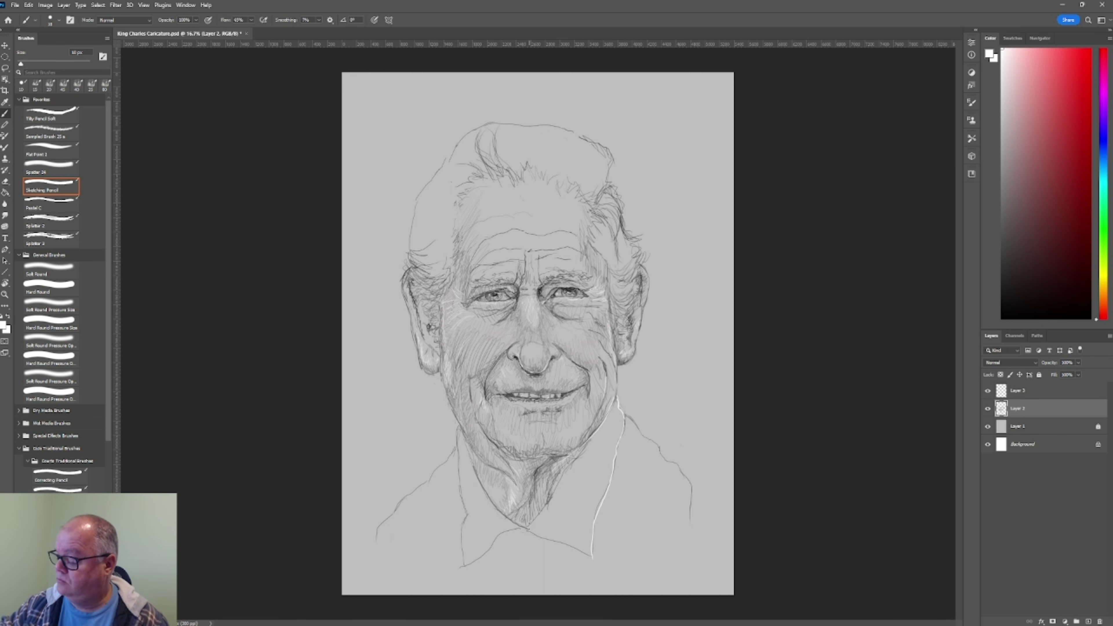
mouse_move(525, 529)
mouse_down()
mouse_move(615, 395)
mouse_move(604, 425)
mouse_up()
mouse_move(620, 426)
mouse_down()
mouse_move(591, 452)
mouse_move(543, 541)
mouse_up()
drag(591, 494, 576, 520)
drag(608, 433, 591, 489)
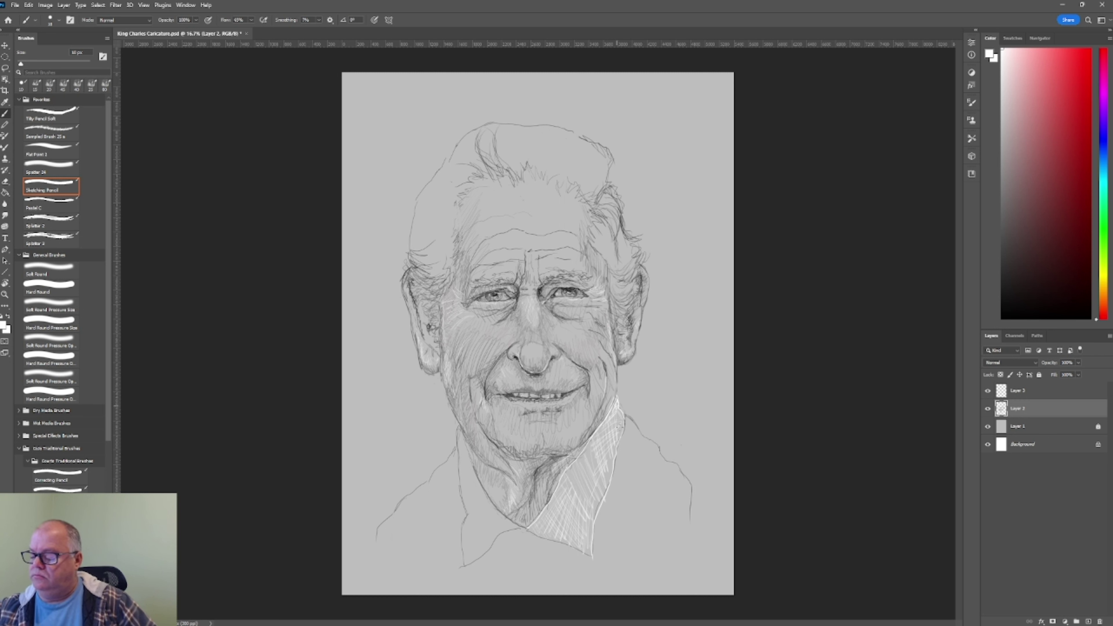
mouse_move(569, 453)
mouse_down()
mouse_move(601, 478)
mouse_move(609, 513)
mouse_up()
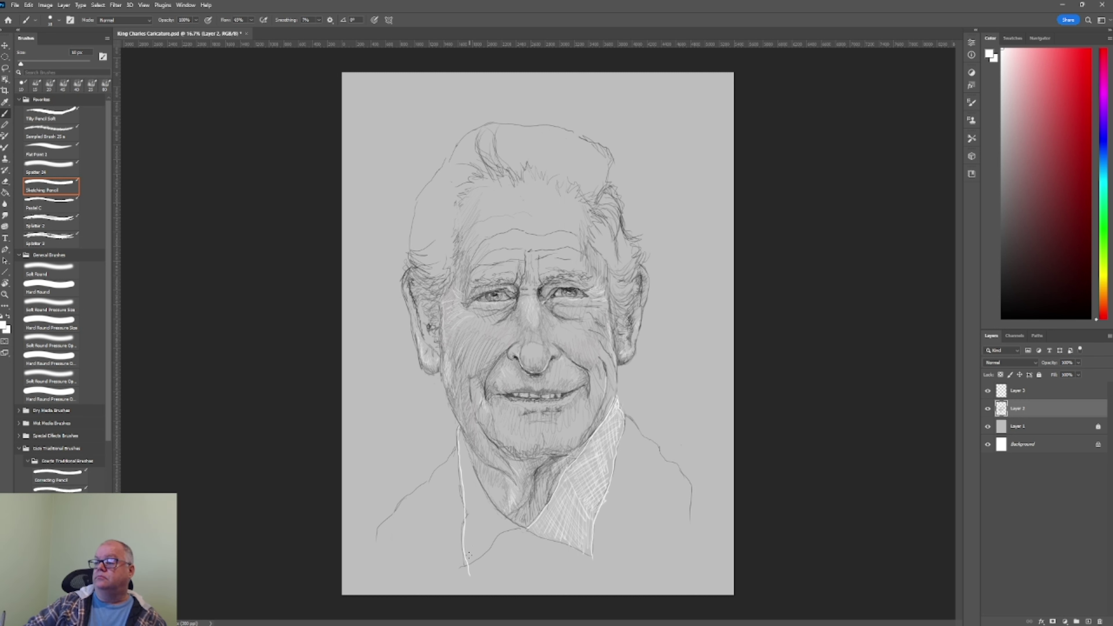
key(bracketright)
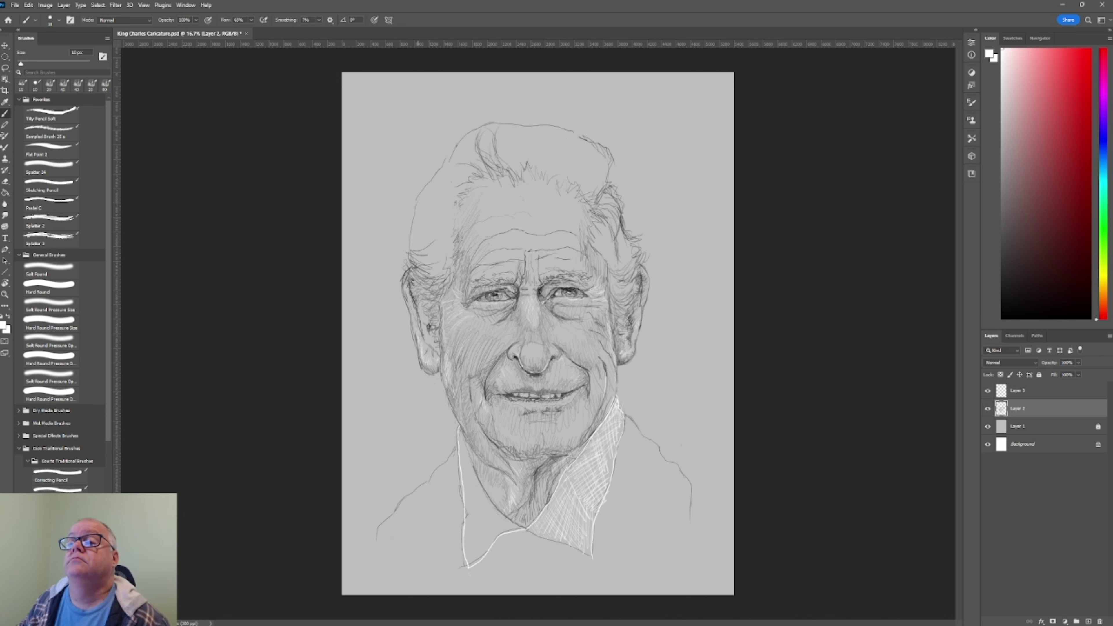
click(50, 186)
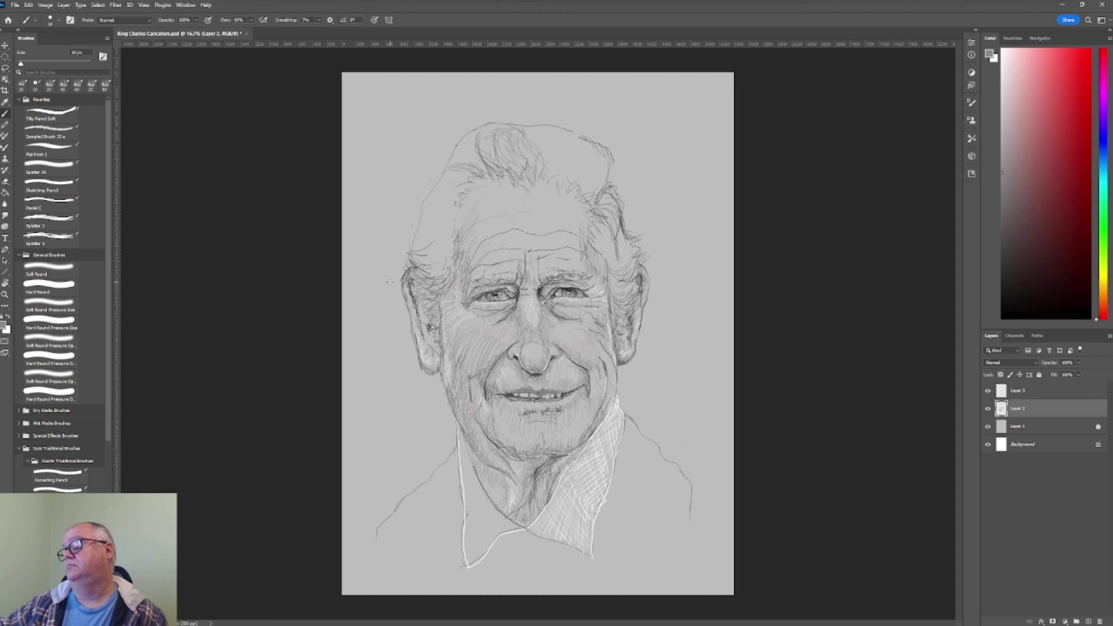
Add grey pencil strokes through the hair, switching between lighter and darker greys
mouse_move(451, 162)
mouse_down()
mouse_move(478, 143)
mouse_move(469, 167)
mouse_up()
mouse_move(467, 164)
mouse_down()
mouse_move(479, 147)
mouse_move(456, 130)
mouse_move(443, 182)
mouse_up()
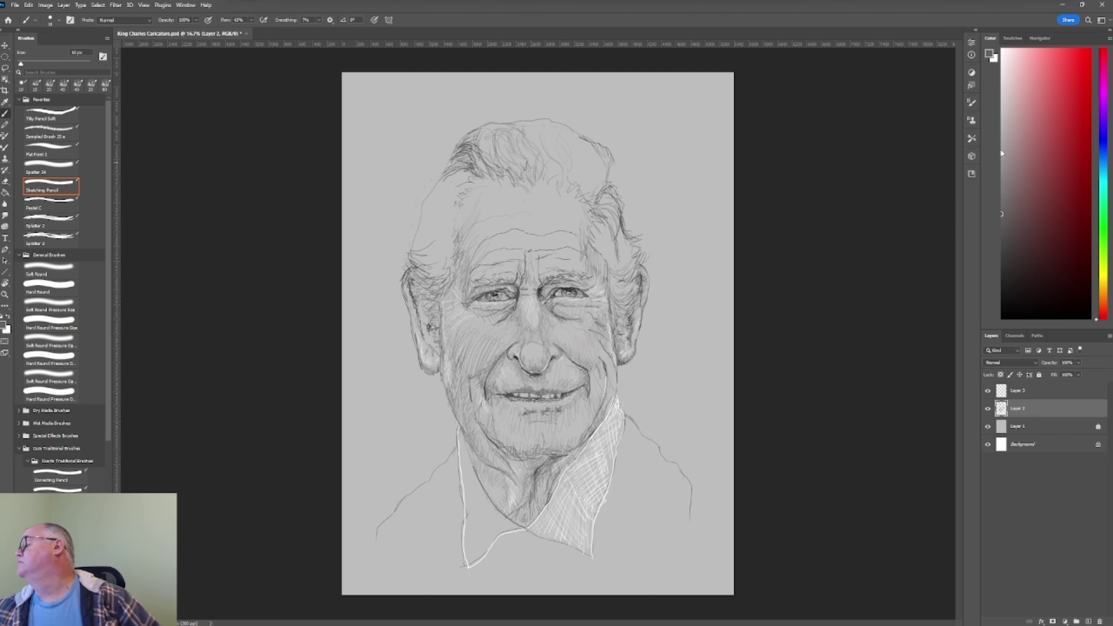
click(1002, 142)
mouse_move(612, 147)
mouse_down()
mouse_move(604, 163)
mouse_move(588, 160)
mouse_up()
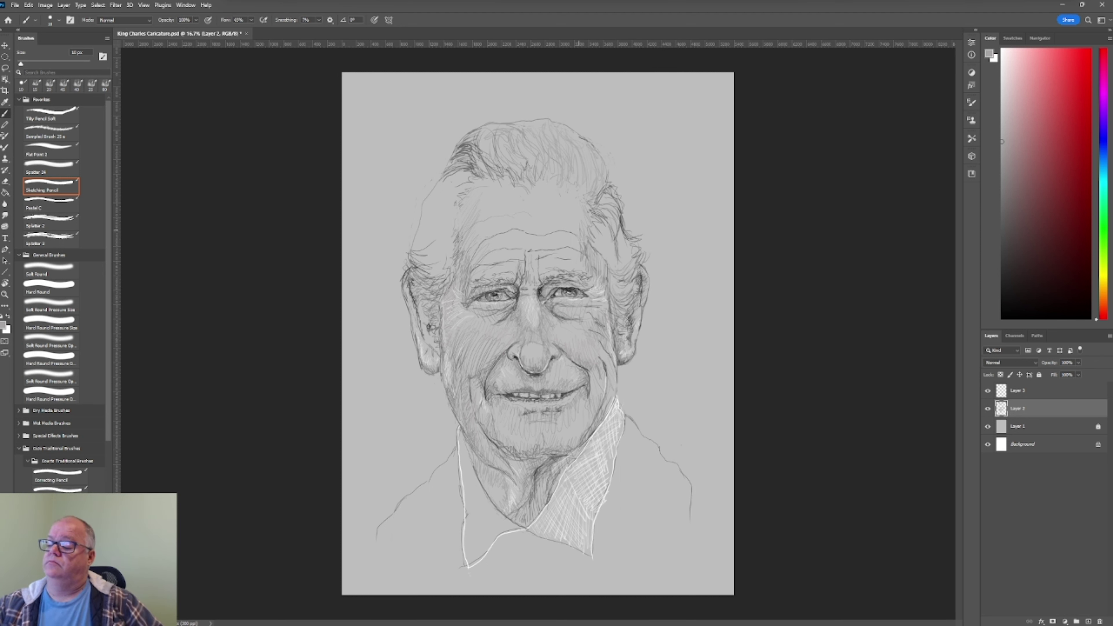
click(1003, 166)
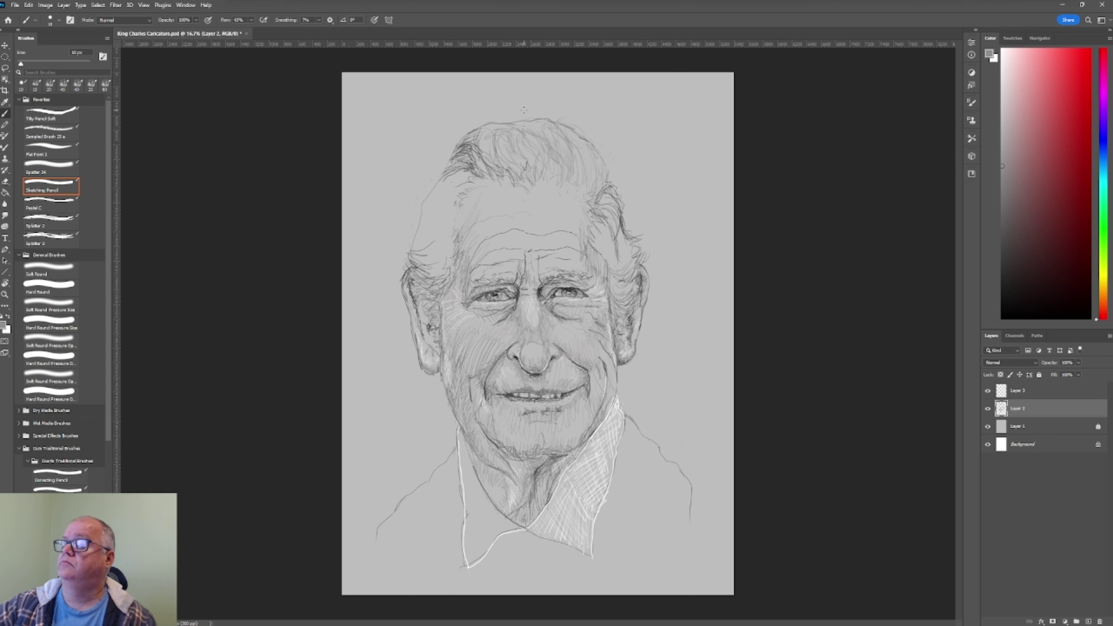
mouse_move(524, 110)
mouse_down()
mouse_move(550, 121)
mouse_move(487, 146)
mouse_move(420, 232)
mouse_up()
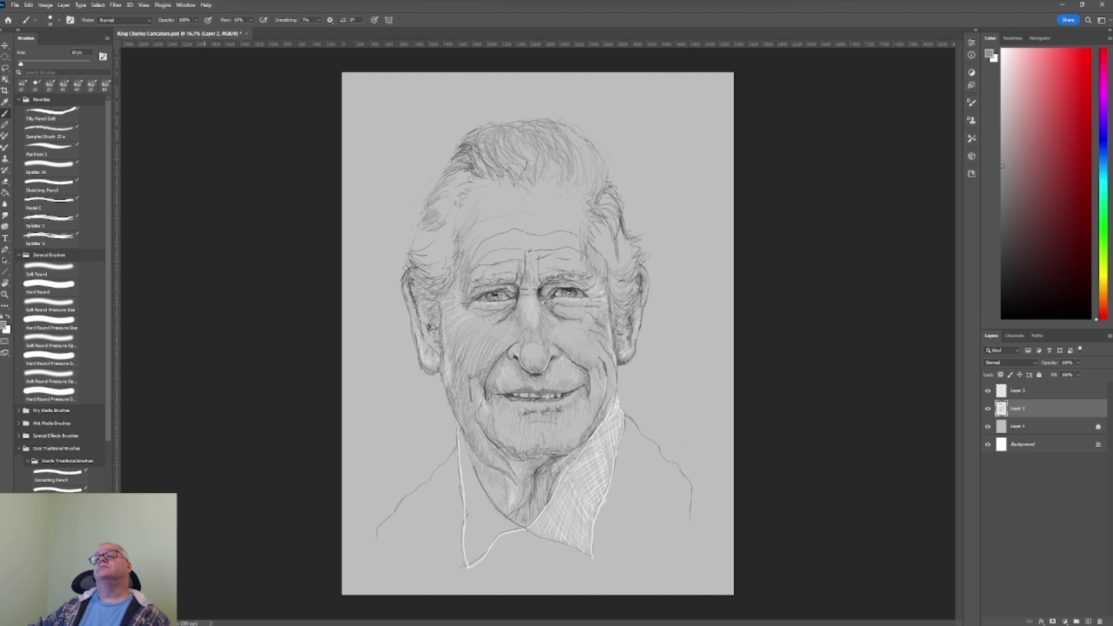
On Layer 3, stroke along the left ear, then set white as the Sketching Pencil colour
click(1023, 392)
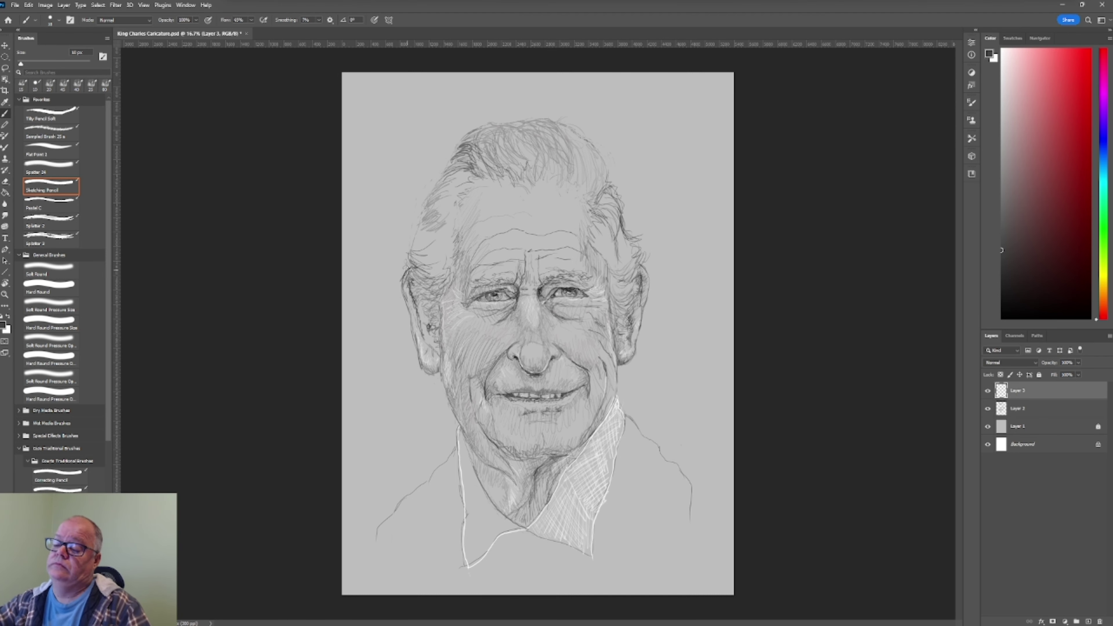
drag(401, 291, 426, 374)
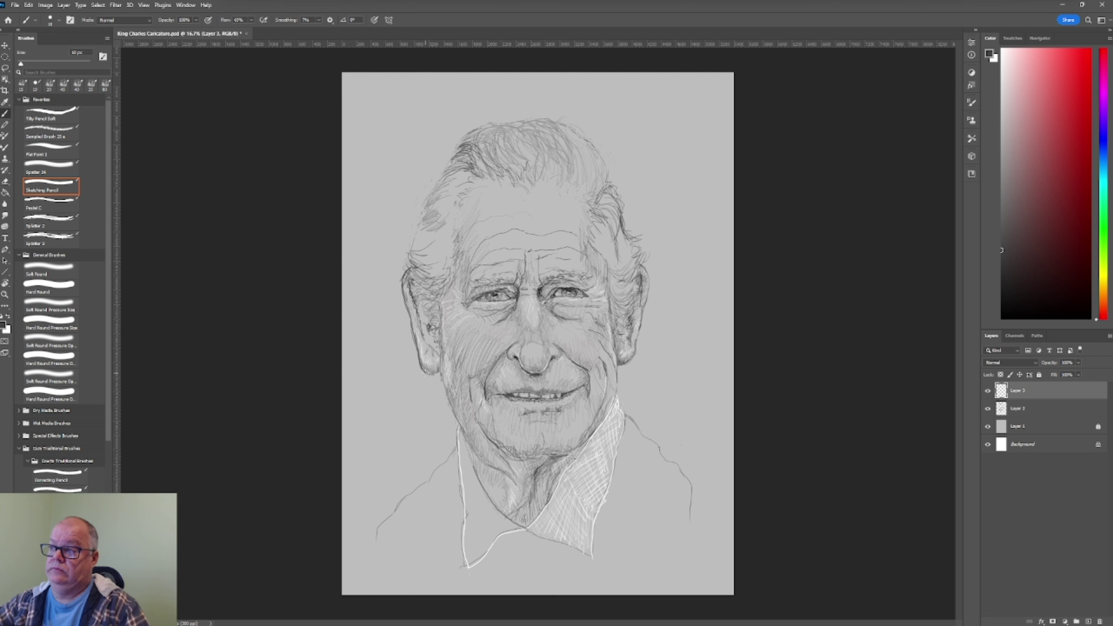
key(alt+bracketleft)
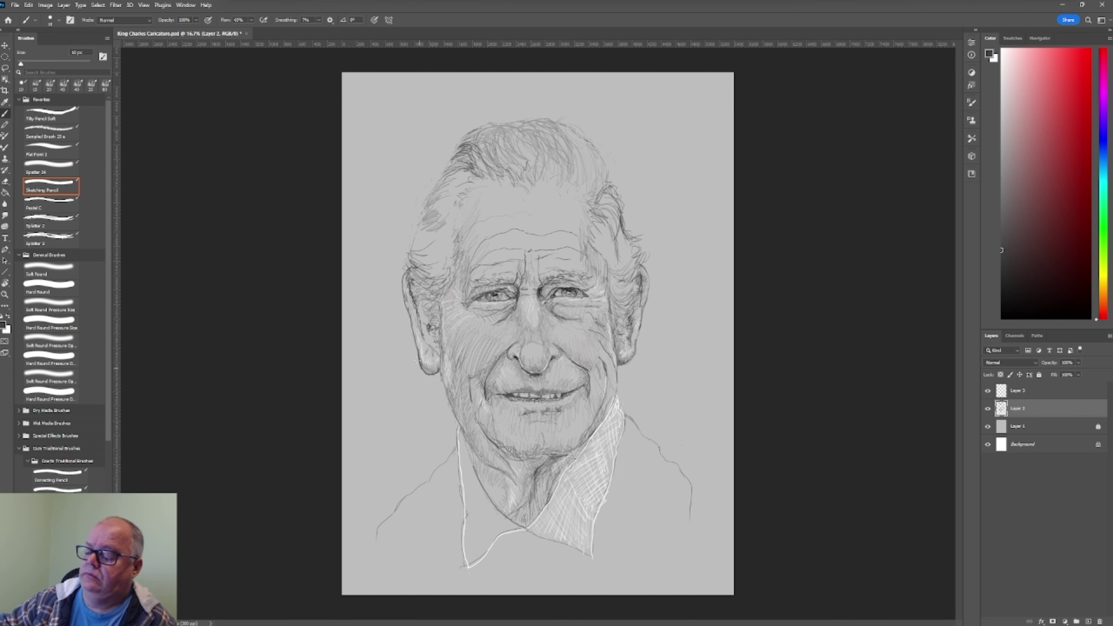
key(alt+bracketright)
key(x)
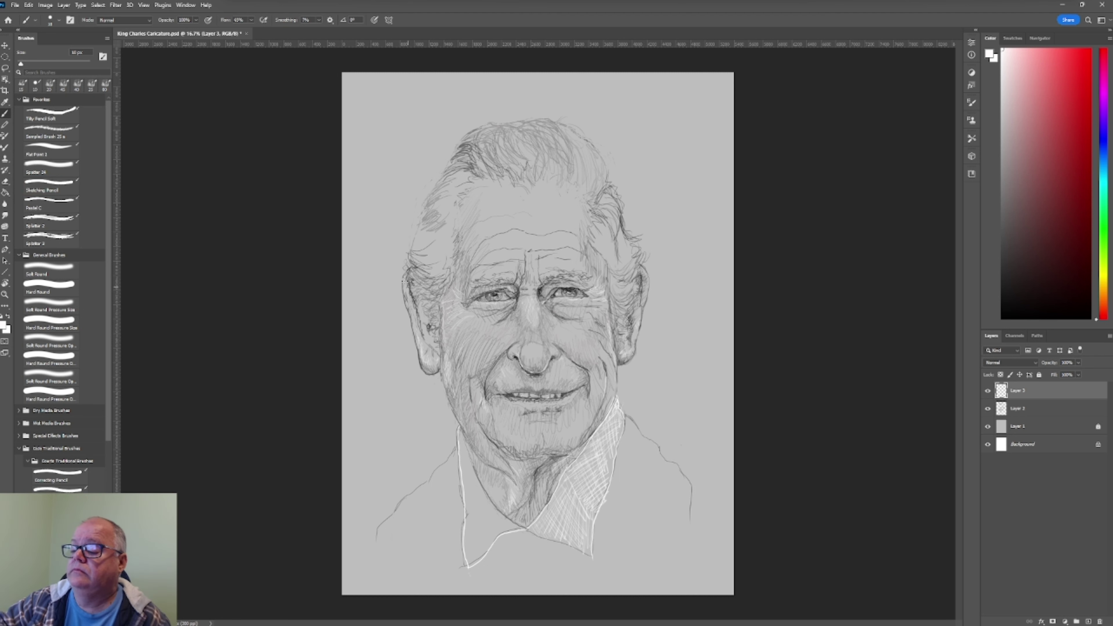
key(b)
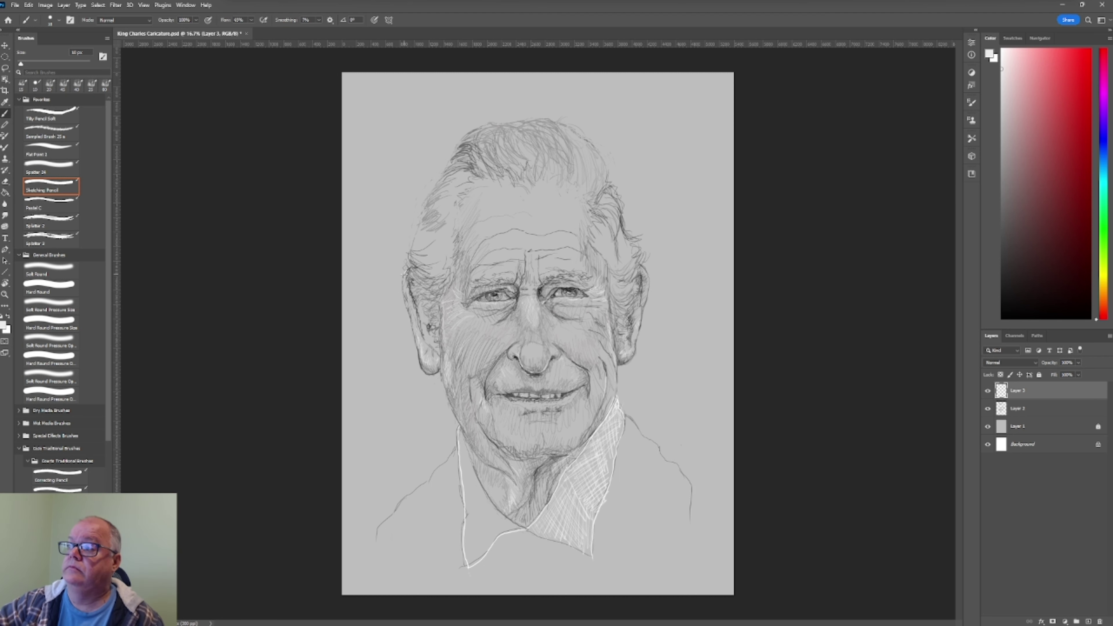
Hatch white highlights around the left ear, temple and the hair above it
drag(431, 318, 423, 292)
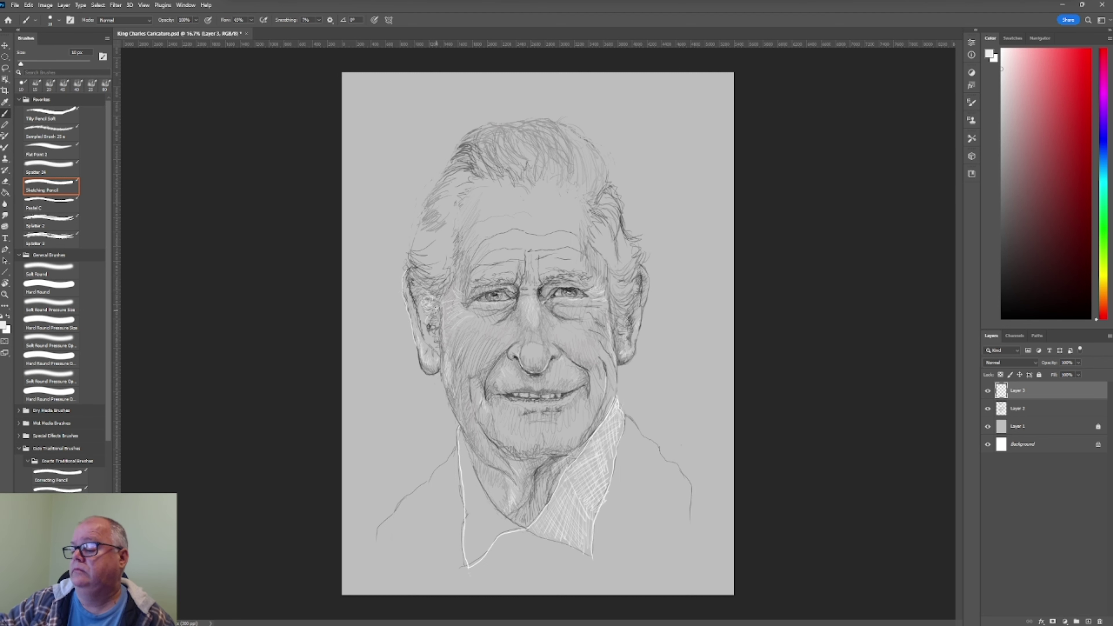
drag(440, 340, 412, 285)
mouse_move(422, 272)
mouse_down()
mouse_move(410, 253)
mouse_move(425, 276)
mouse_move(452, 251)
mouse_up()
drag(453, 263, 418, 245)
drag(451, 257, 436, 246)
Add white strokes along the right cheek, ear and hair, and across the top of the head
mouse_move(614, 322)
mouse_down()
mouse_move(629, 281)
mouse_move(592, 222)
mouse_move(592, 192)
mouse_up()
mouse_move(627, 235)
mouse_down()
mouse_move(616, 205)
mouse_move(630, 238)
mouse_up()
mouse_move(618, 277)
mouse_down()
mouse_move(636, 250)
mouse_move(631, 232)
mouse_up()
drag(604, 297, 623, 259)
mouse_move(498, 149)
mouse_down()
mouse_move(519, 131)
mouse_move(557, 129)
mouse_up()
mouse_move(505, 166)
mouse_down()
mouse_move(523, 143)
mouse_move(469, 129)
mouse_move(517, 133)
mouse_up()
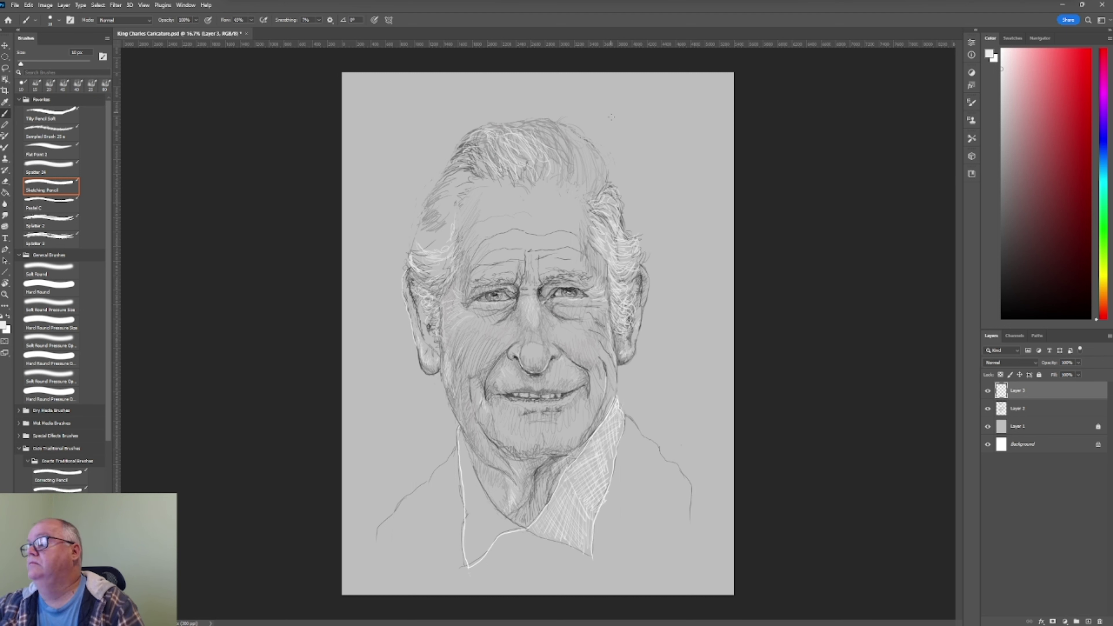
mouse_move(565, 178)
mouse_down()
mouse_move(601, 171)
mouse_move(513, 123)
mouse_up()
Cross-hatch the left shirt collar in white
drag(458, 430, 470, 480)
drag(464, 489, 494, 561)
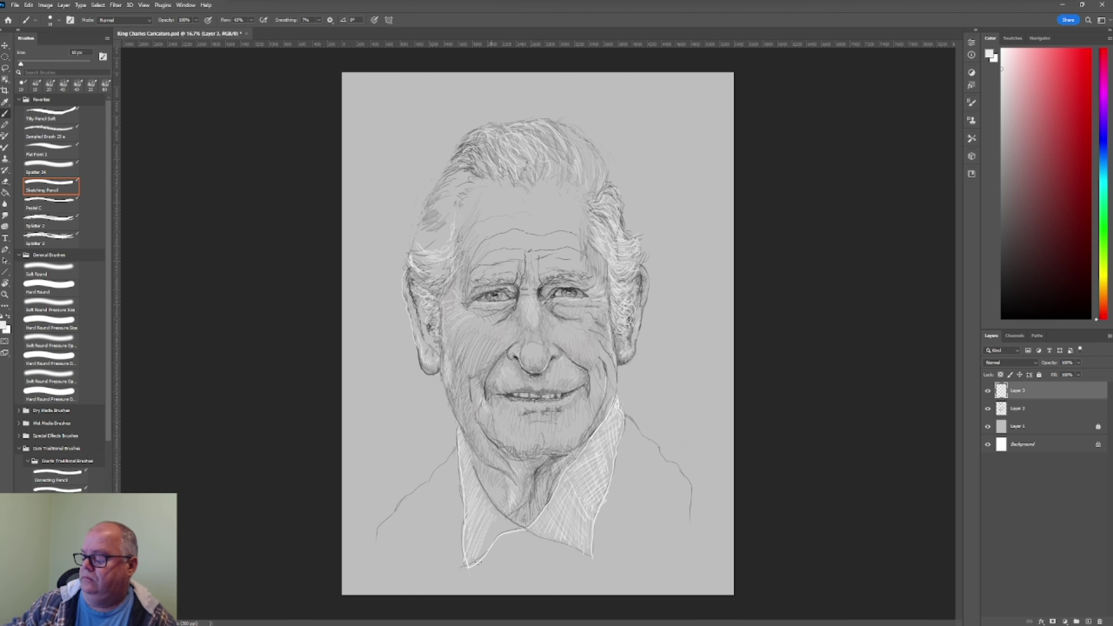
mouse_move(478, 522)
mouse_down()
mouse_move(519, 563)
mouse_move(511, 506)
mouse_up()
drag(467, 522, 502, 478)
Add more white strands to the upper-left and left-side hair
drag(469, 184, 444, 209)
mouse_move(446, 227)
mouse_down()
mouse_move(424, 237)
mouse_move(430, 285)
mouse_move(432, 226)
mouse_up()
mouse_move(509, 182)
mouse_down()
mouse_move(472, 159)
mouse_move(439, 191)
mouse_up()
drag(465, 171, 448, 154)
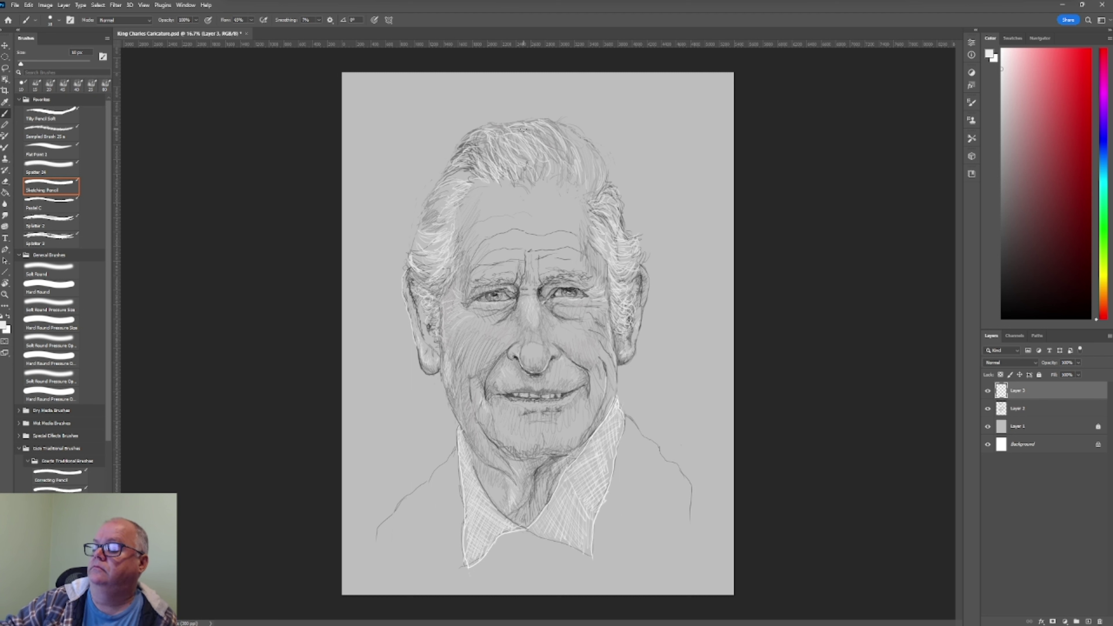
drag(429, 238, 412, 285)
mouse_move(425, 285)
mouse_down()
mouse_move(408, 302)
mouse_move(425, 292)
mouse_up()
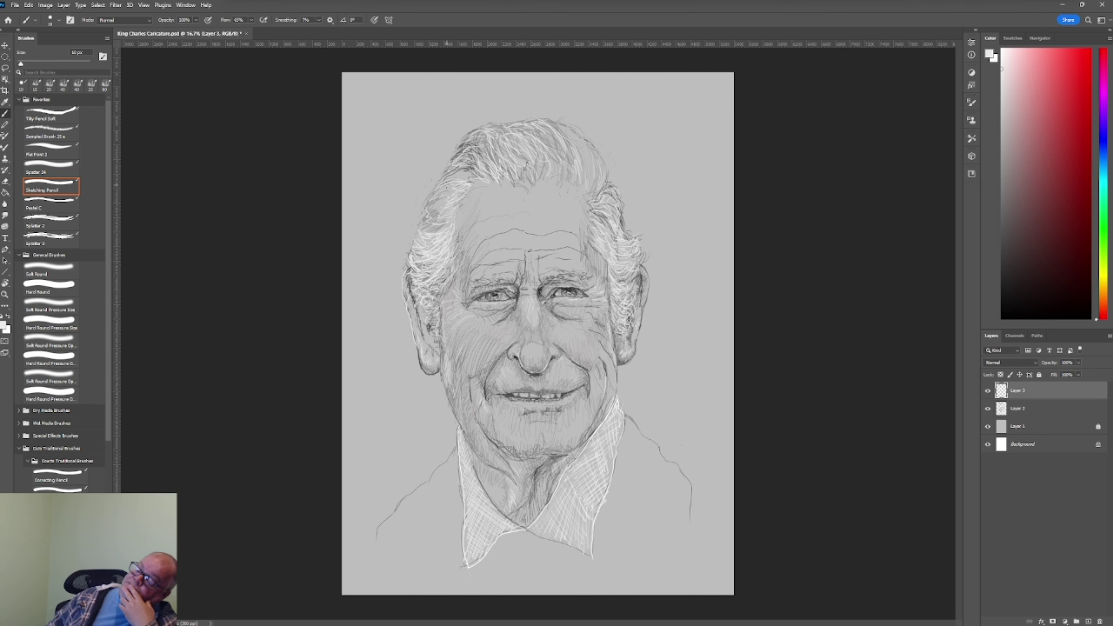
Try several greys, then on Layer 3 stroke lightly under the right eye and on the left cheek
key(alt+bracketleft)
alt+click(590, 174)
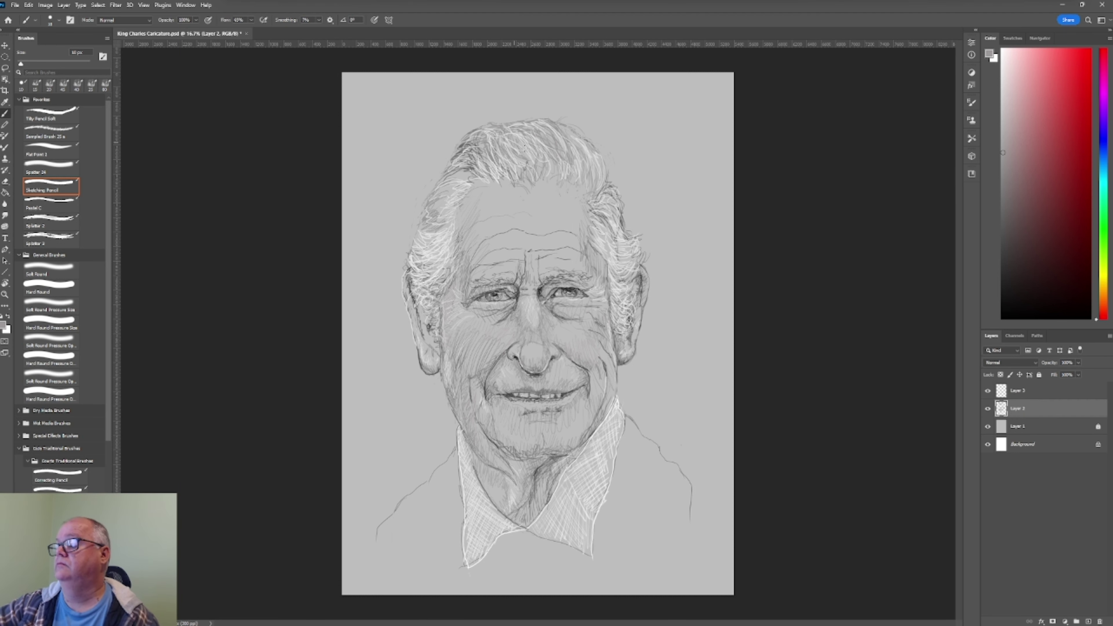
click(1001, 67)
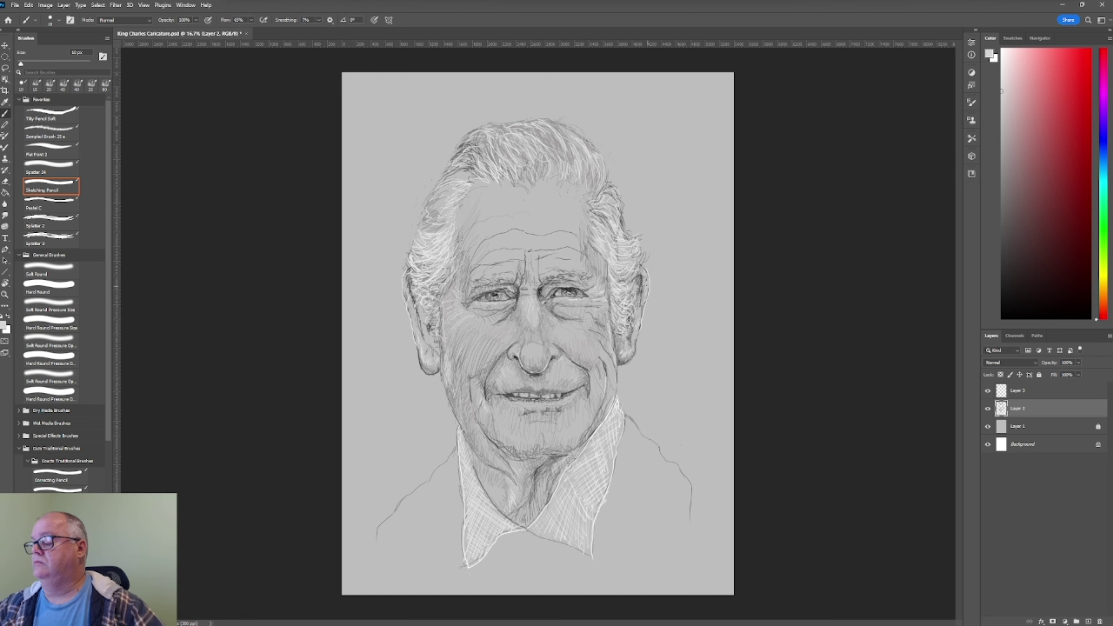
click(1002, 140)
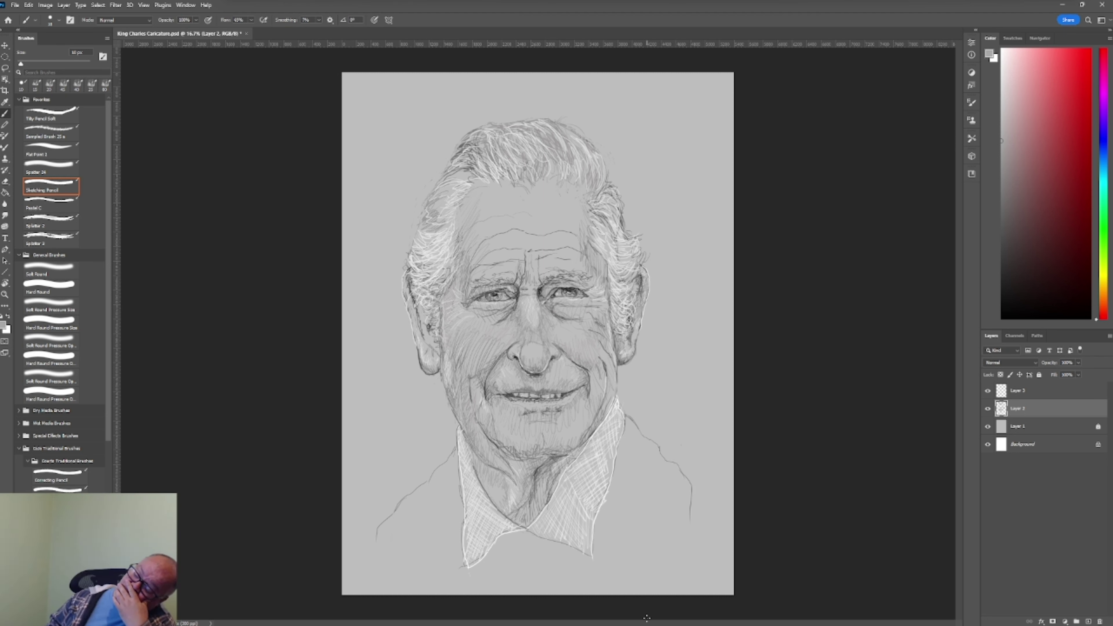
click(1002, 166)
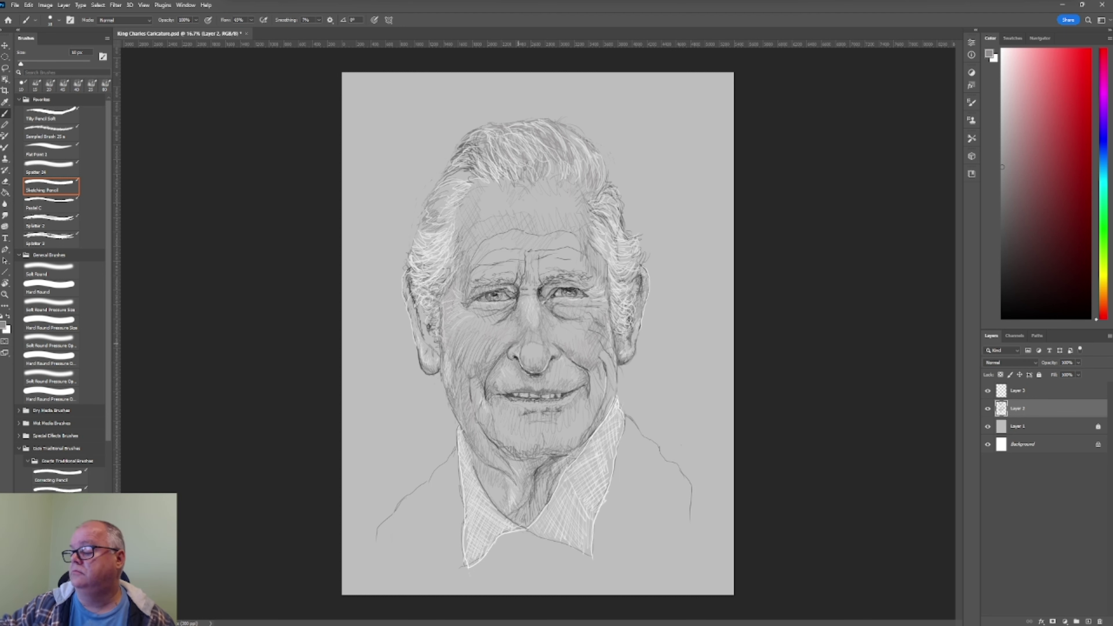
key(alt+bracketright)
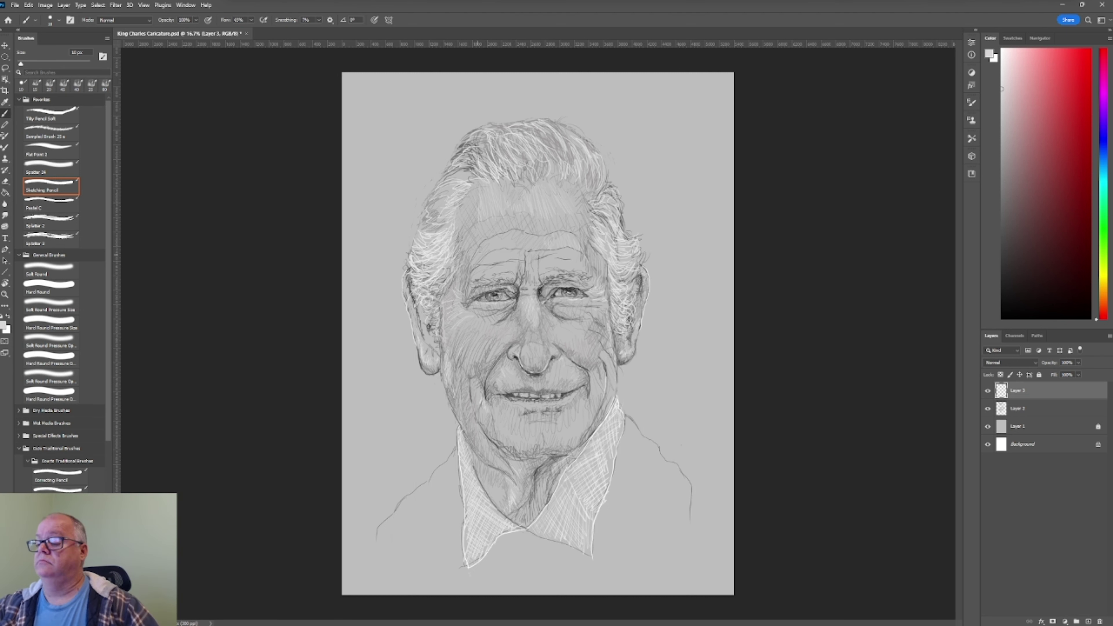
drag(564, 314, 580, 310)
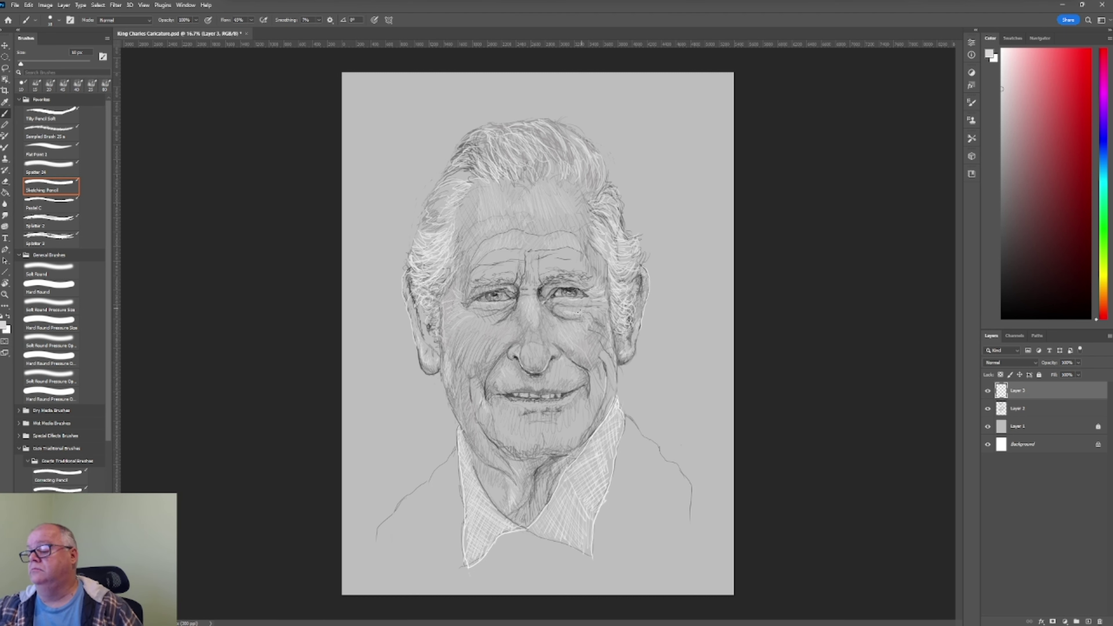
drag(491, 338, 509, 325)
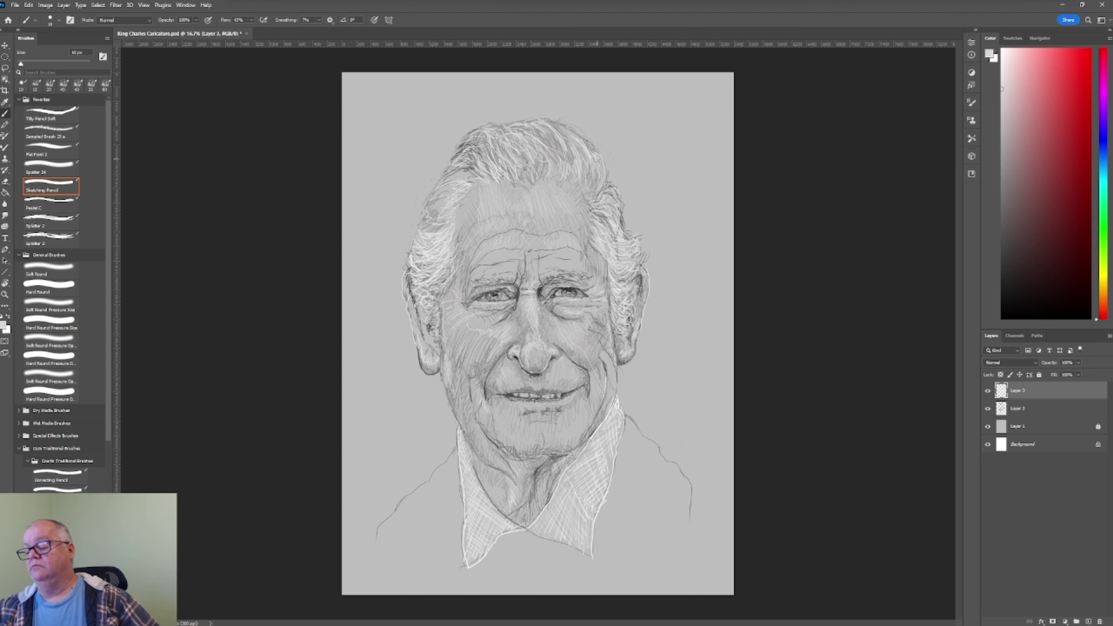
Lasso-select the background around the man's head and shoulders
key(l)
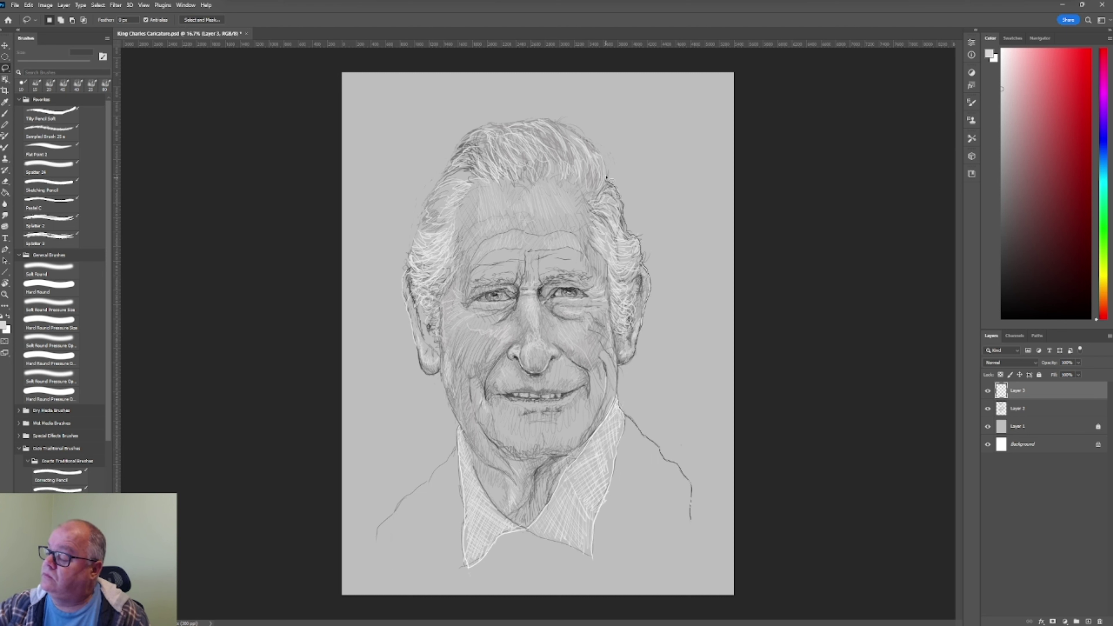
drag(606, 177, 446, 174)
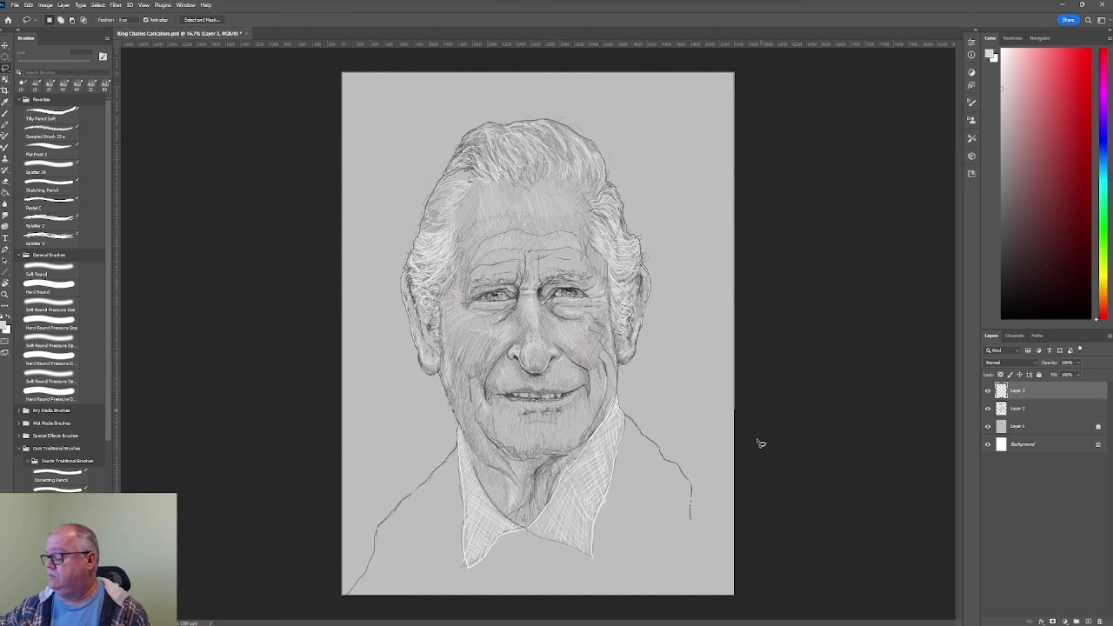
drag(457, 451, 732, 548)
Paint grey spatter over the selected background with a 600 px brush, then at 300 px
key(b)
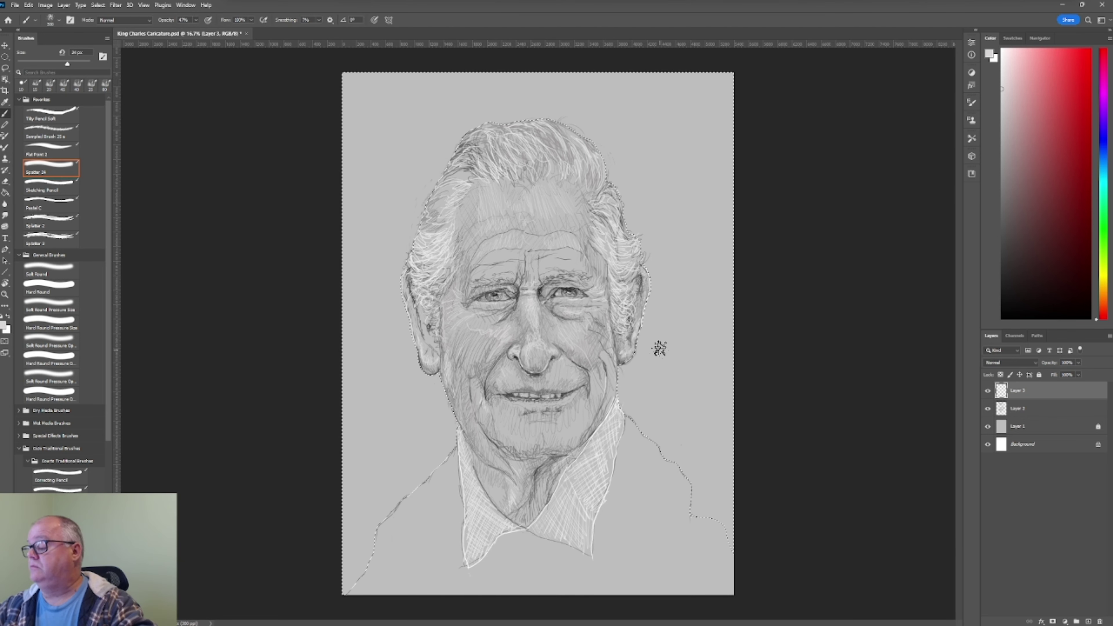
mouse_move(643, 381)
mouse_down()
mouse_move(728, 460)
mouse_move(614, 124)
mouse_move(567, 112)
mouse_move(416, 380)
mouse_move(435, 442)
mouse_move(372, 144)
mouse_move(633, 395)
mouse_move(639, 239)
mouse_move(454, 112)
mouse_move(378, 331)
mouse_move(343, 527)
mouse_up()
mouse_move(702, 439)
mouse_down()
mouse_move(677, 498)
mouse_move(808, 567)
mouse_move(713, 323)
mouse_move(373, 74)
mouse_move(322, 496)
mouse_up()
key(bracketleft)
key(bracketleft)
key(bracketleft)
mouse_move(651, 390)
mouse_down()
mouse_move(641, 119)
mouse_move(360, 235)
mouse_move(340, 567)
mouse_up()
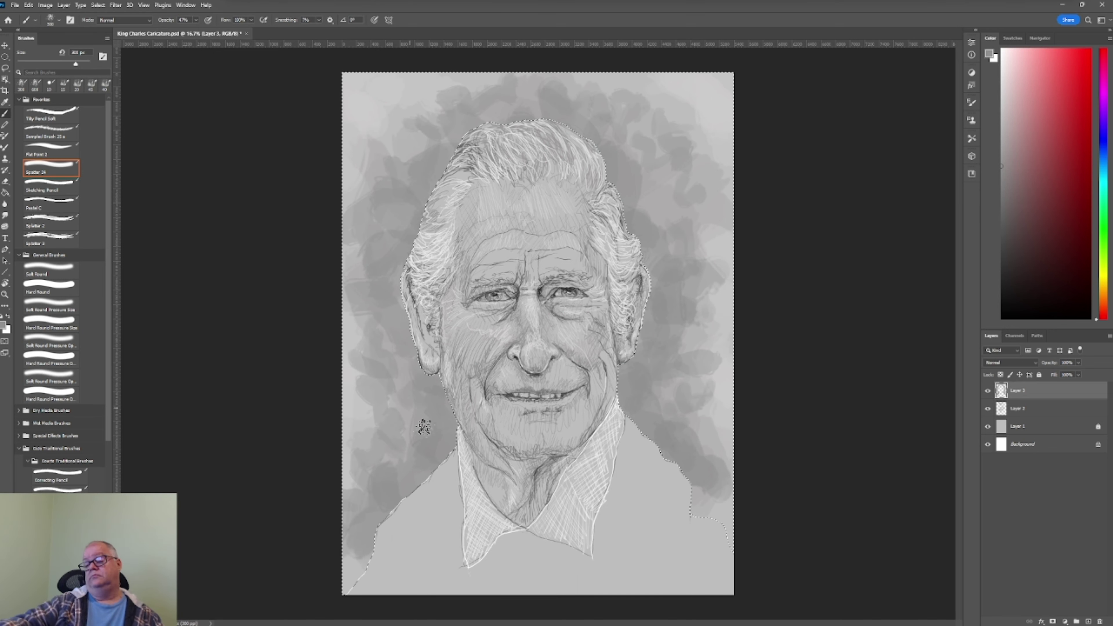
Add darker grey smudges around the neck, face and hair at 300 and 600 px, then deselect
alt+click(423, 427)
drag(408, 347, 439, 443)
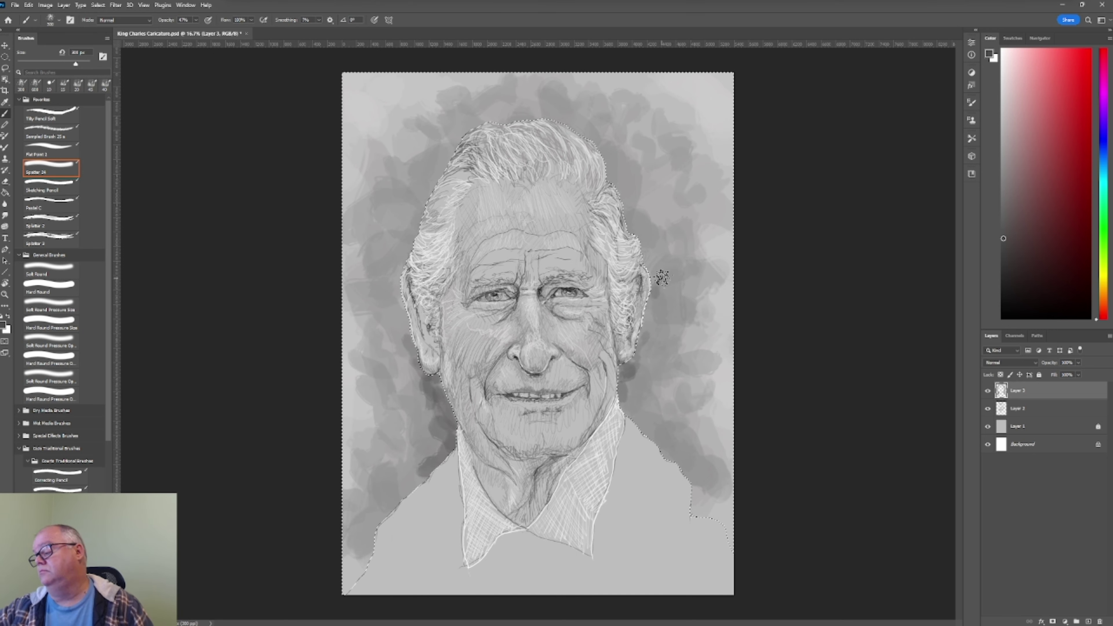
drag(669, 268, 686, 285)
drag(469, 106, 574, 136)
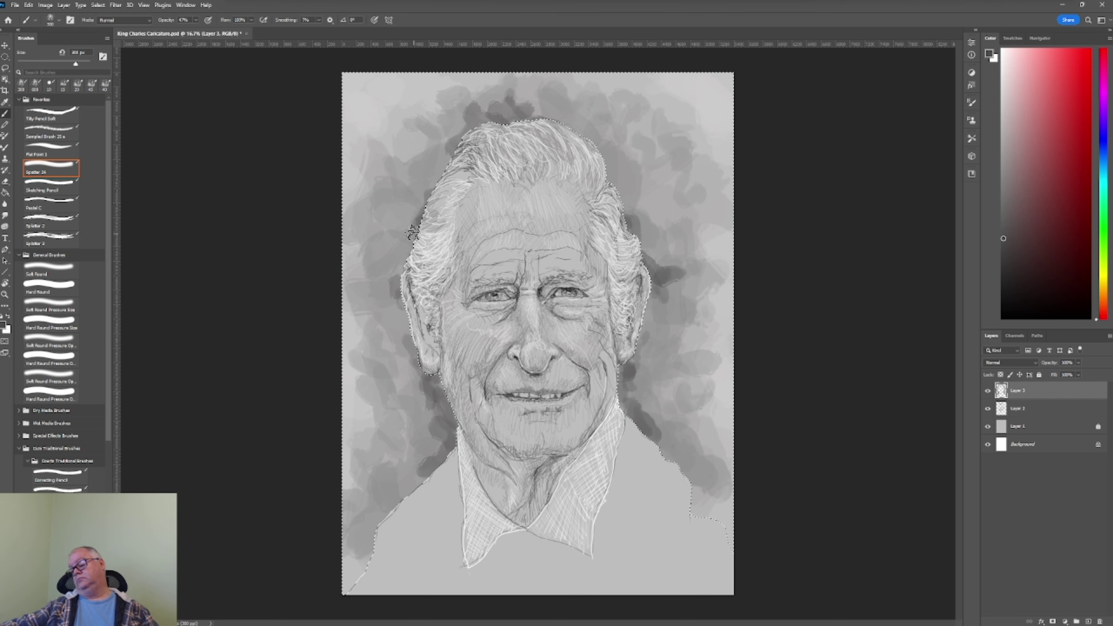
drag(395, 198, 434, 461)
key(bracketright)
key(bracketright)
key(bracketright)
drag(644, 368, 708, 483)
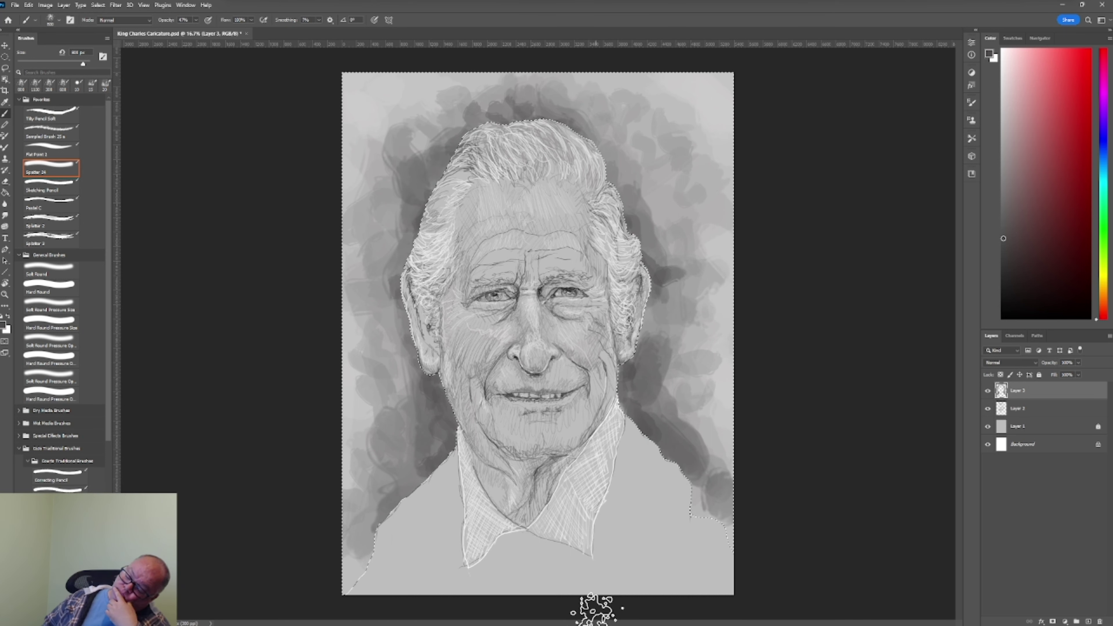
key(ctrl+d)
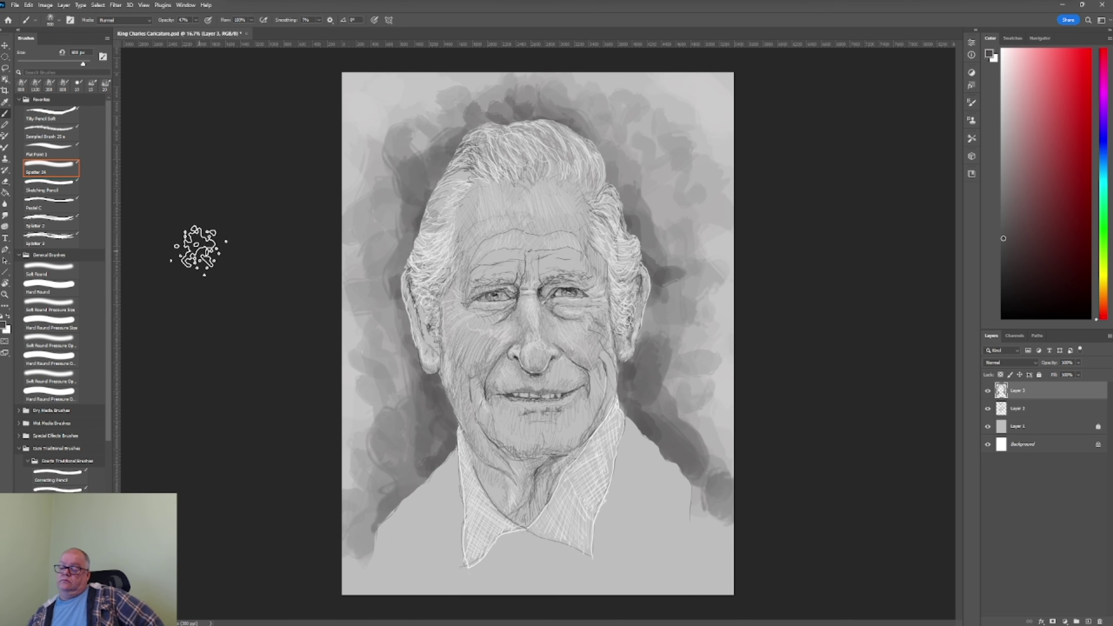
key(period)
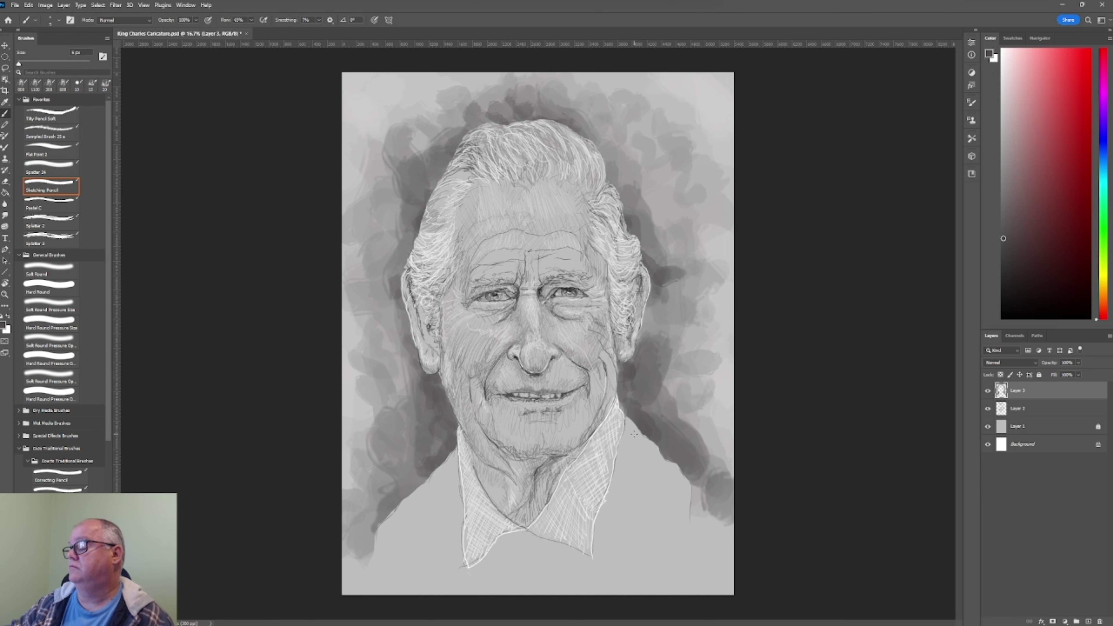
drag(639, 423, 723, 462)
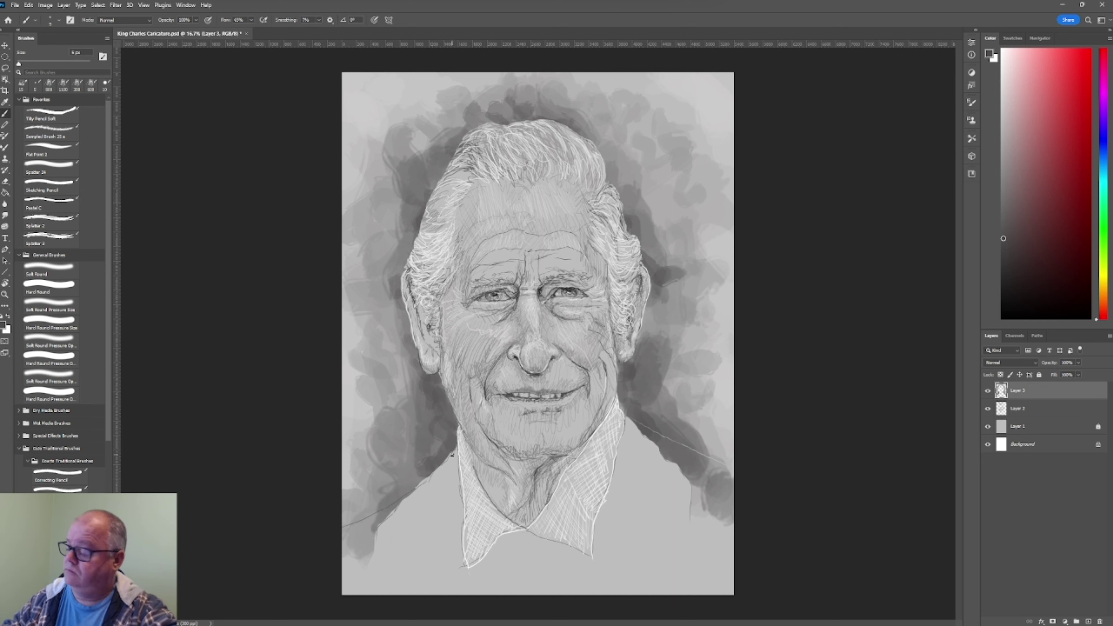
mouse_move(417, 489)
mouse_down()
mouse_move(360, 519)
mouse_move(376, 533)
mouse_up()
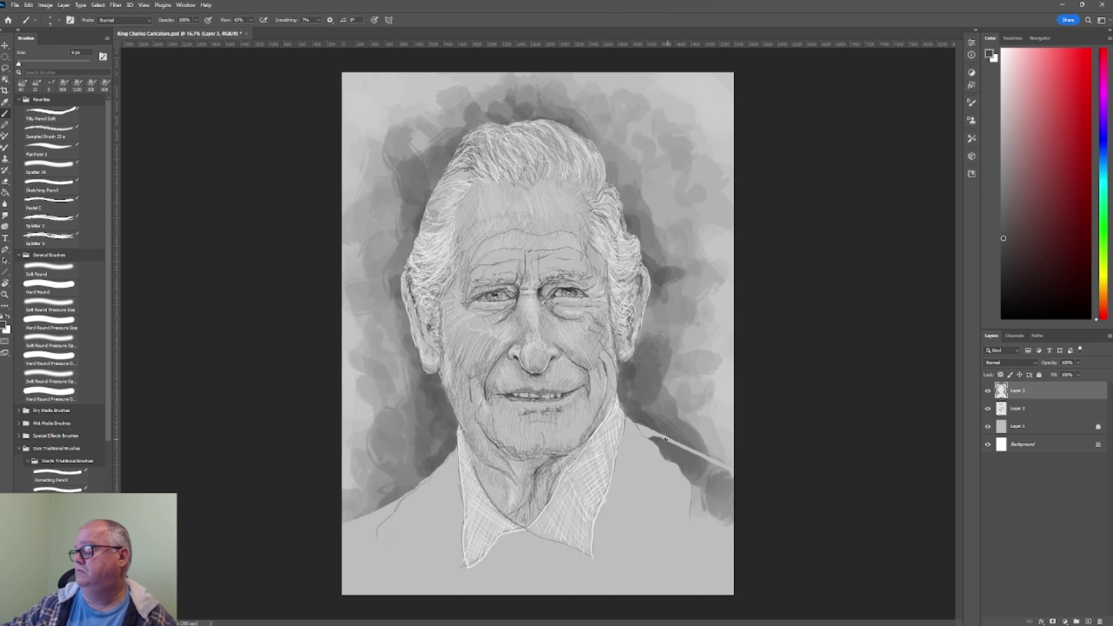
mouse_move(666, 440)
mouse_down()
mouse_move(718, 483)
mouse_move(729, 515)
mouse_move(718, 469)
mouse_move(693, 458)
mouse_up()
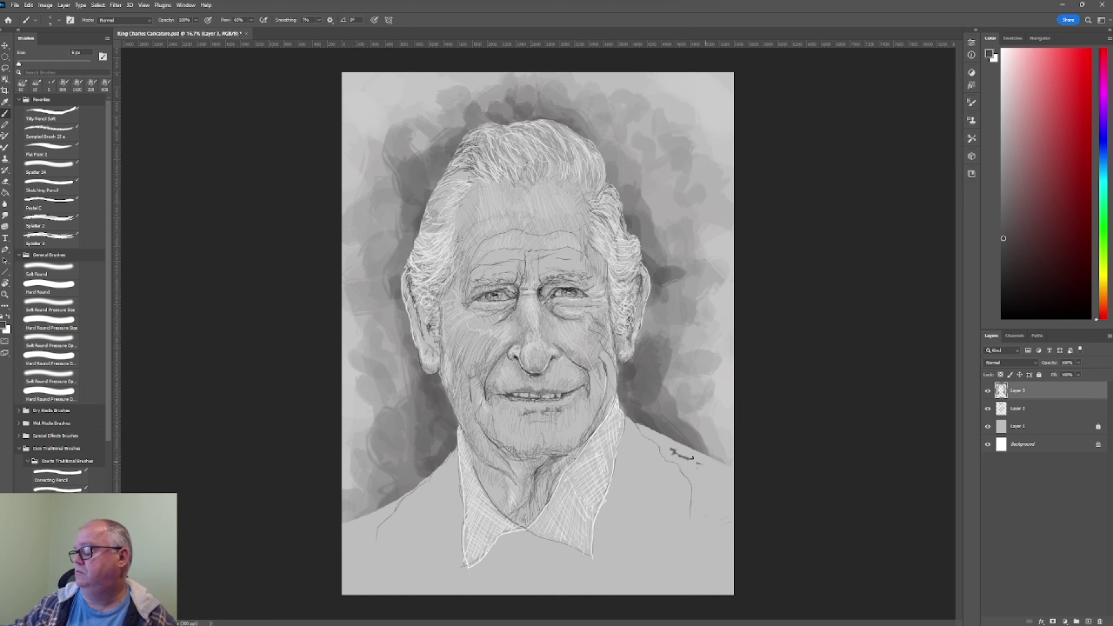
key(alt+bracketleft)
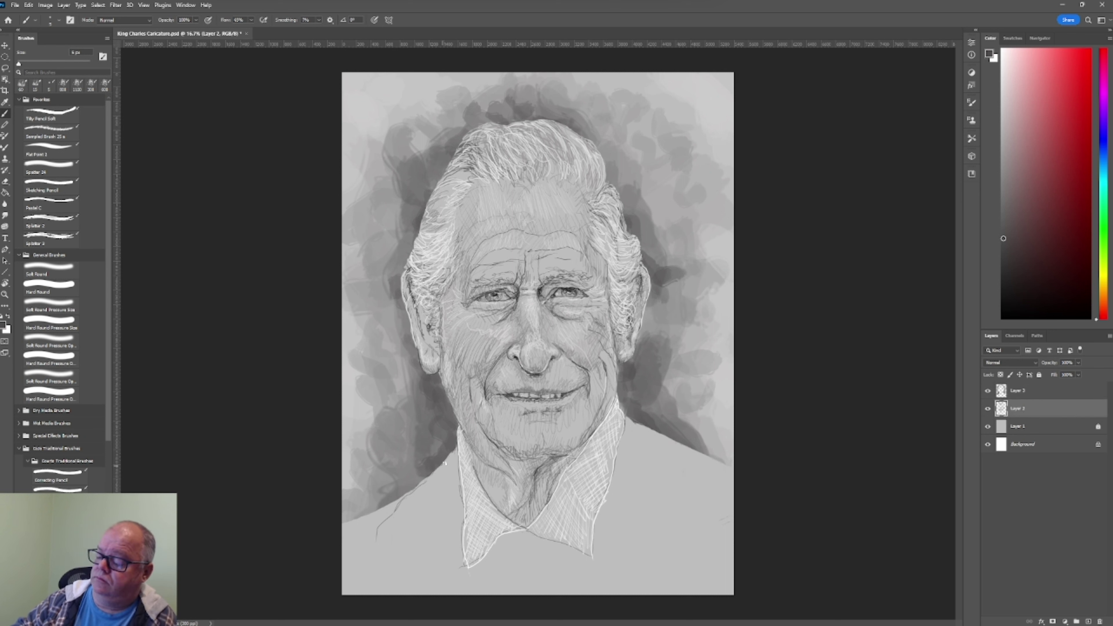
key(alt+bracketright)
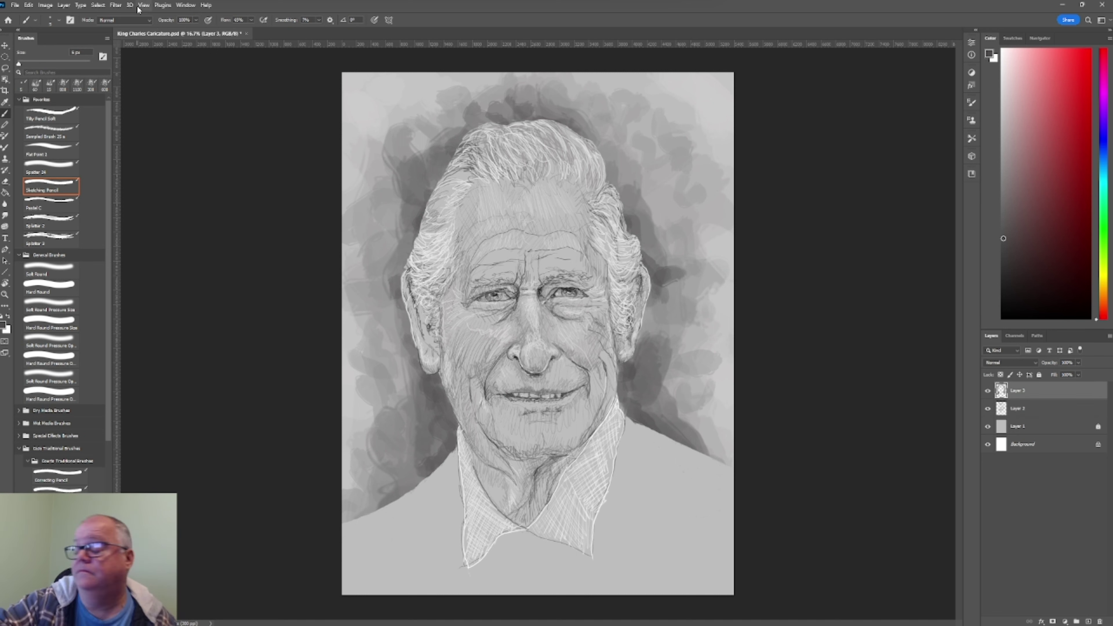
Flip the canvas vertically and set white, then sample greys from the drawing
click(45, 5)
click(178, 132)
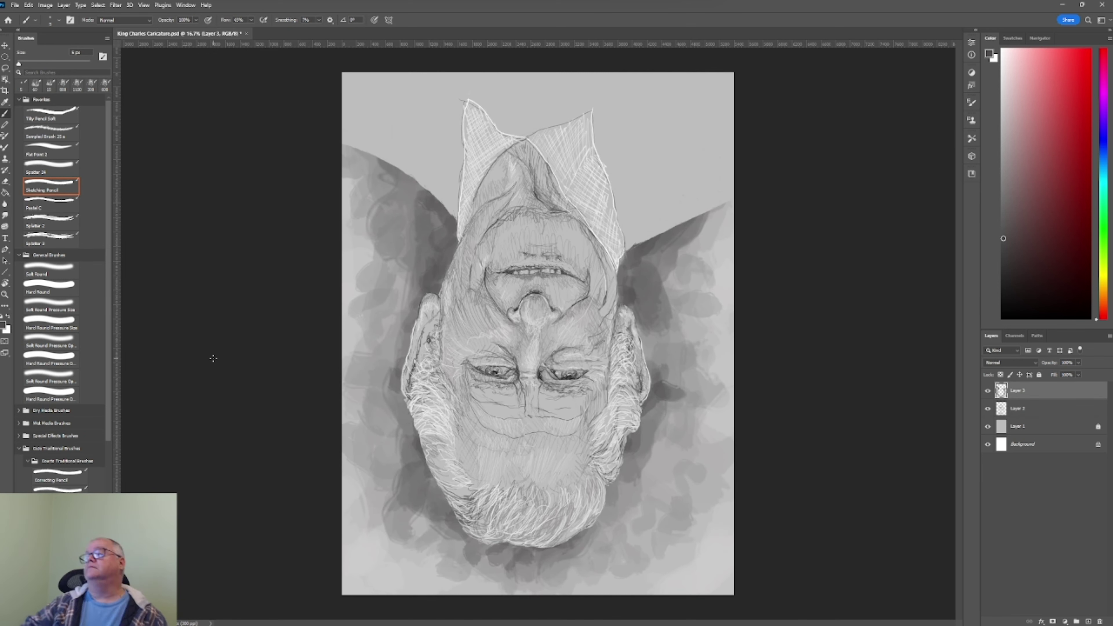
click(1001, 62)
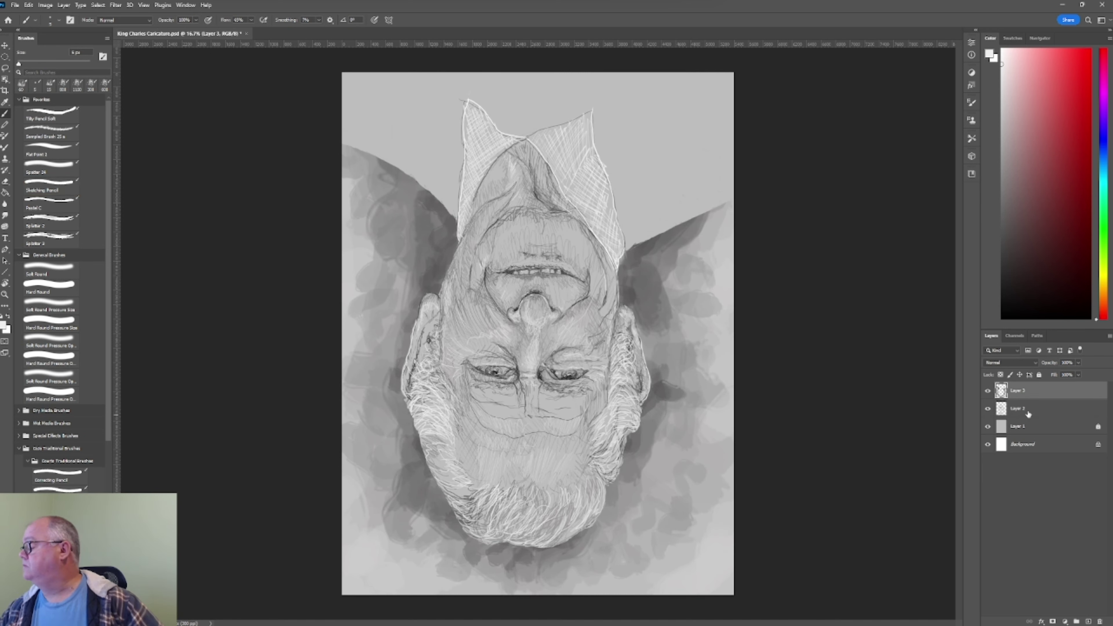
alt+click(615, 310)
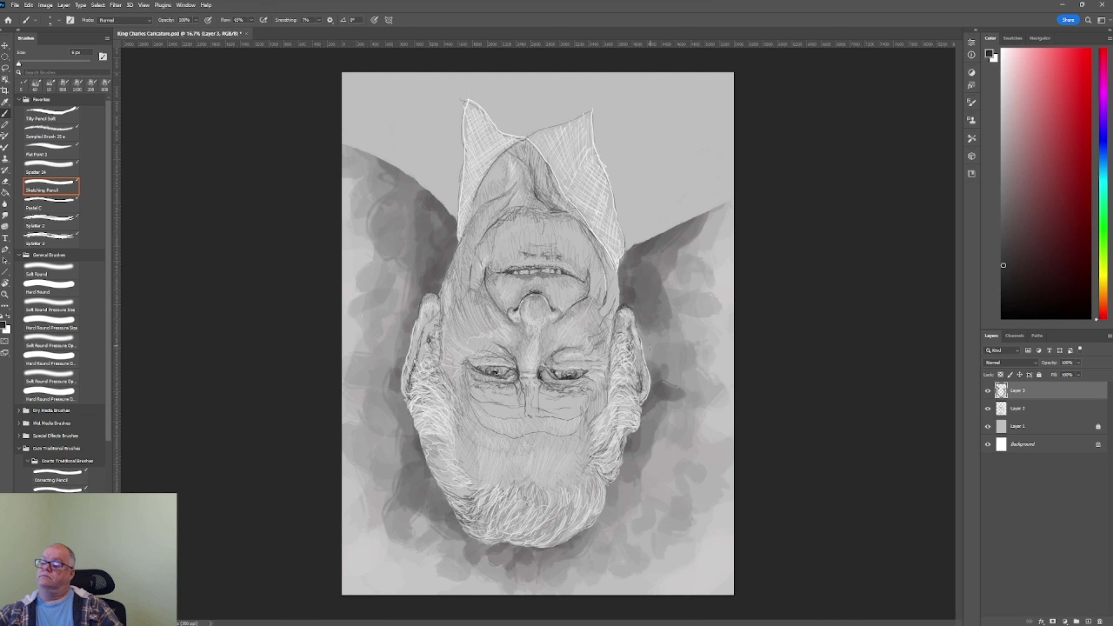
alt+click(648, 349)
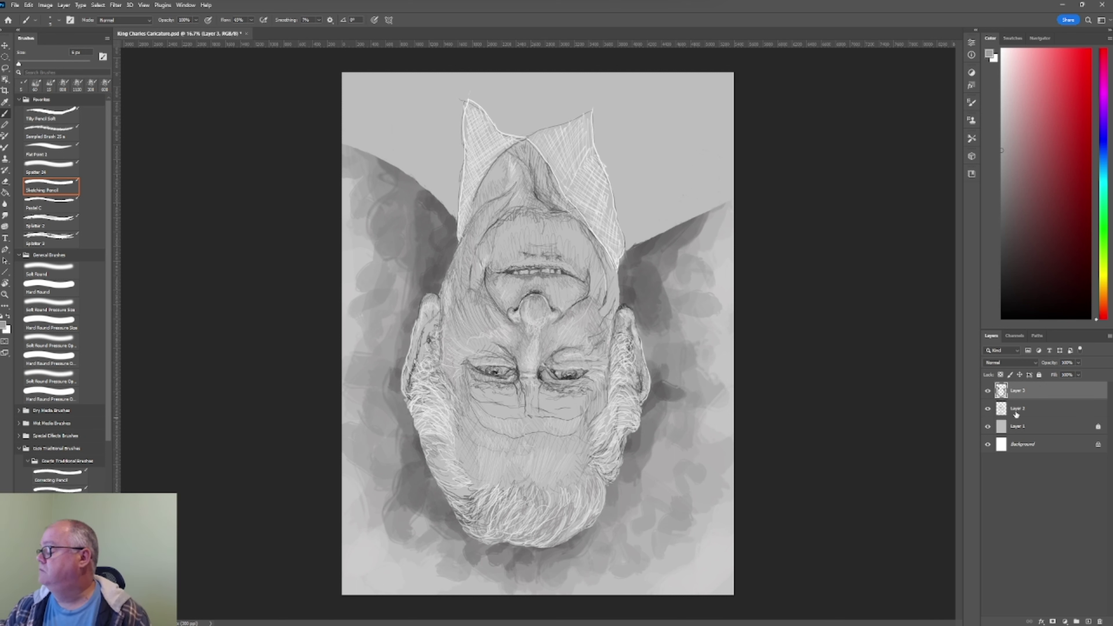
alt+click(643, 349)
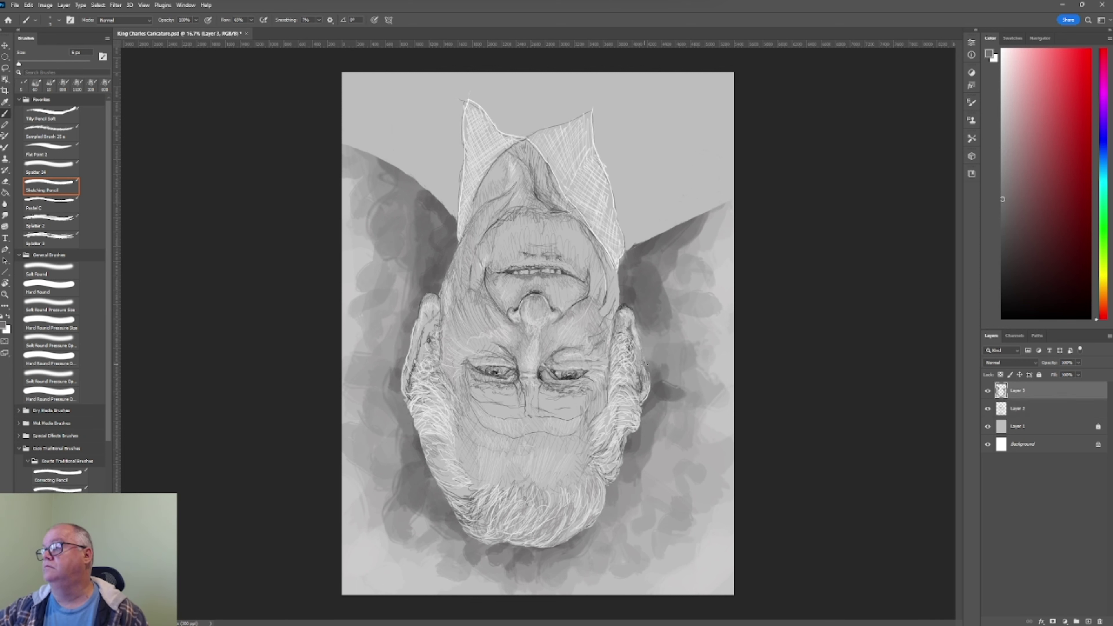
alt+click(646, 358)
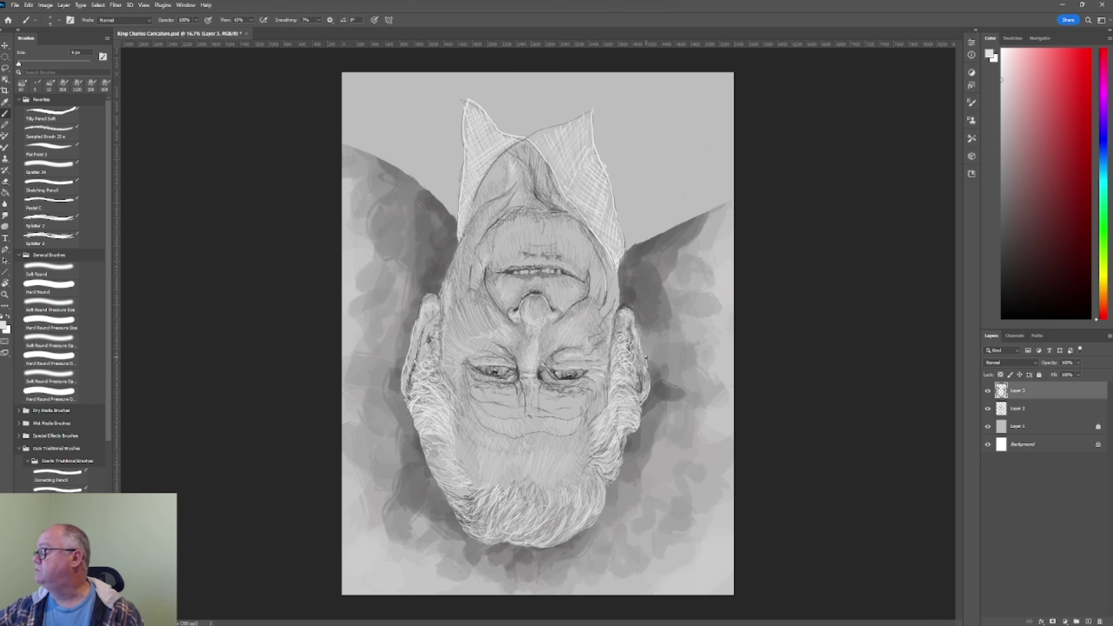
With the Spatter 24 brush, add light grey strokes to the right side of the hair
alt+click(646, 358)
click(51, 167)
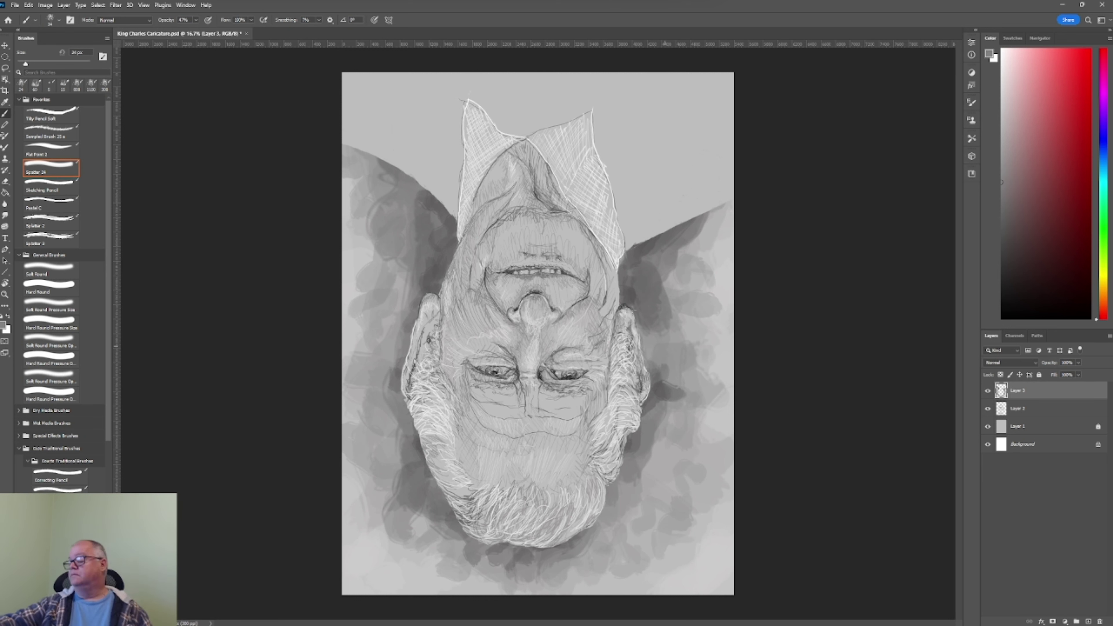
alt+click(626, 443)
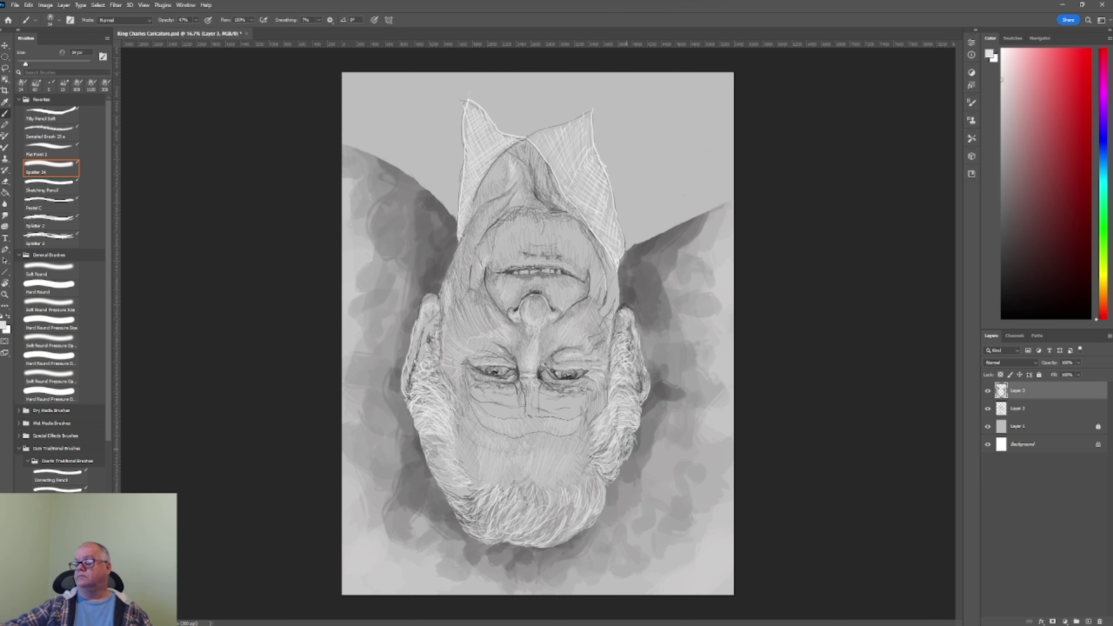
alt+click(623, 465)
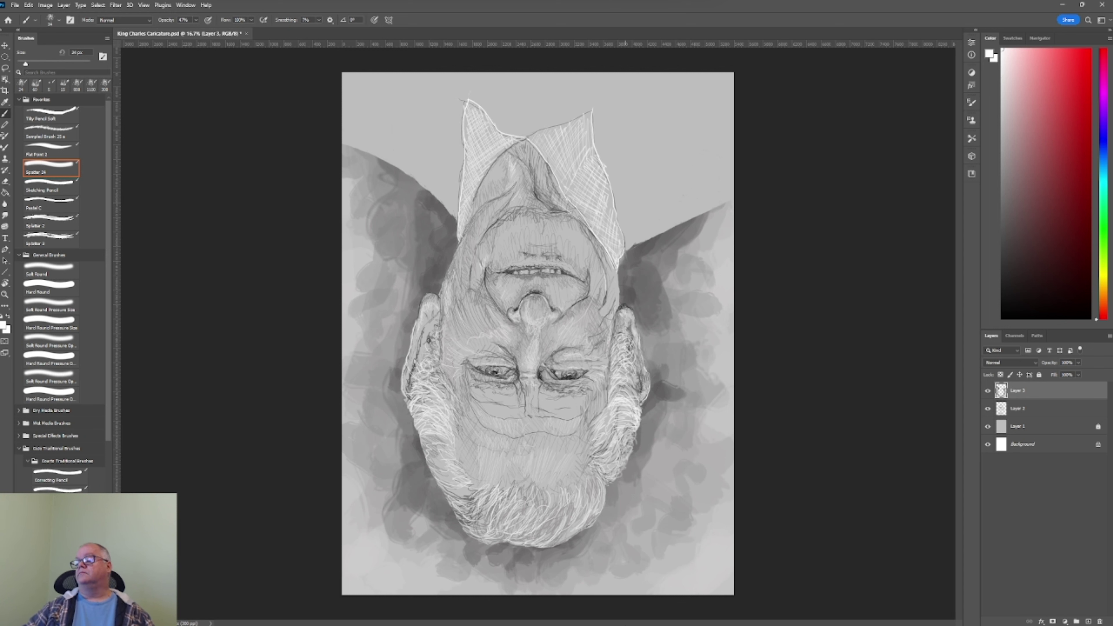
mouse_move(626, 468)
mouse_down()
mouse_move(616, 448)
mouse_move(596, 482)
mouse_up()
alt+click(592, 500)
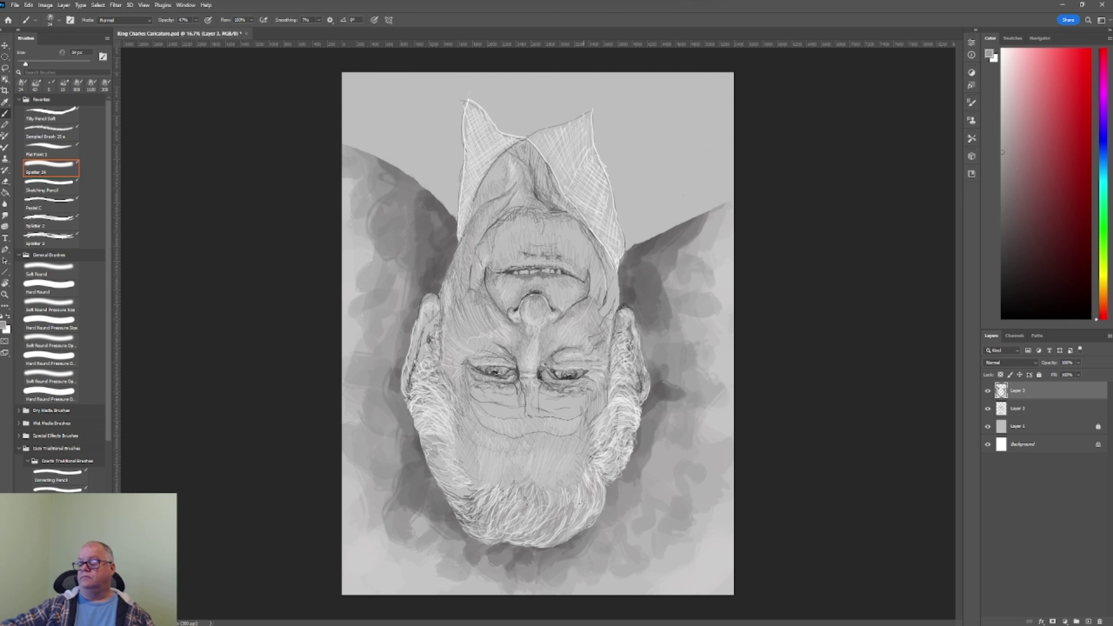
alt+click(613, 488)
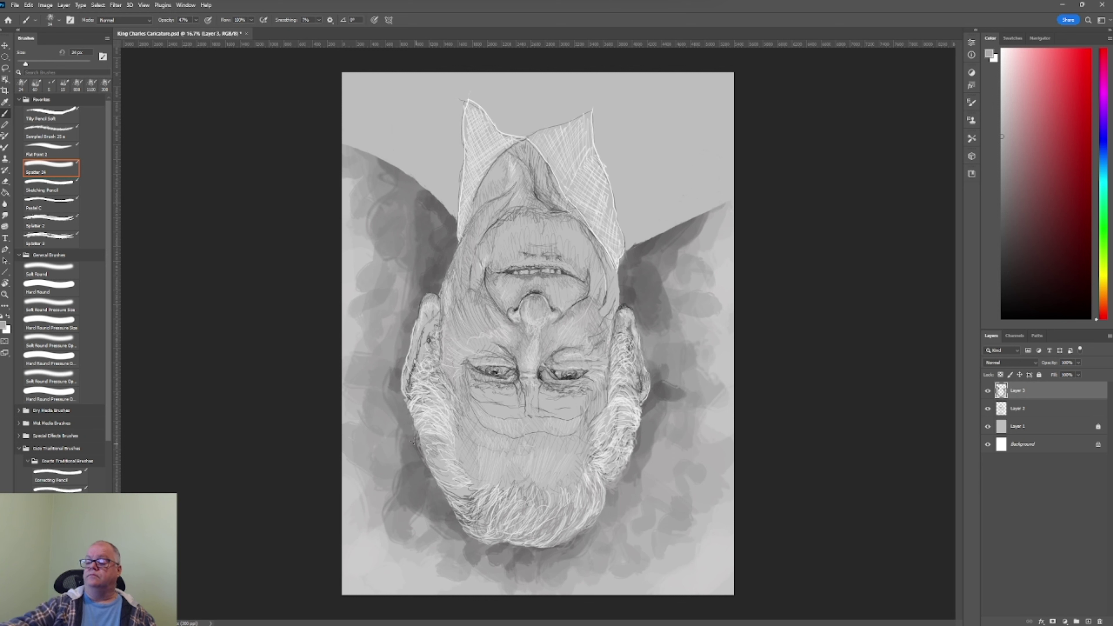
Sample a near-white tone from the hair and mark bright strokes along its left edge
alt+click(413, 441)
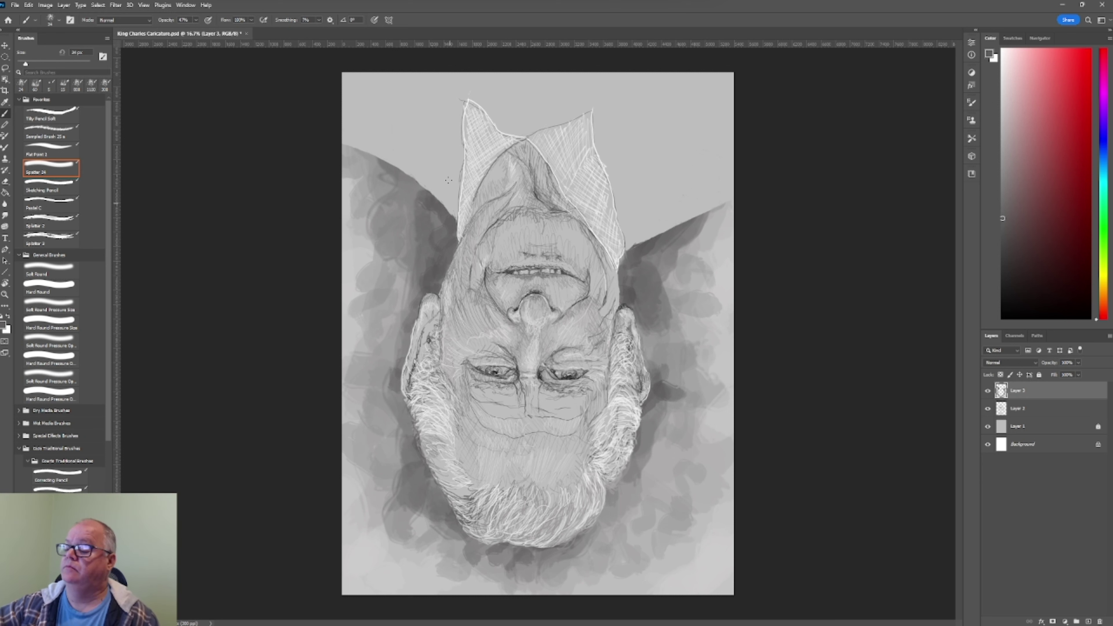
alt+click(451, 258)
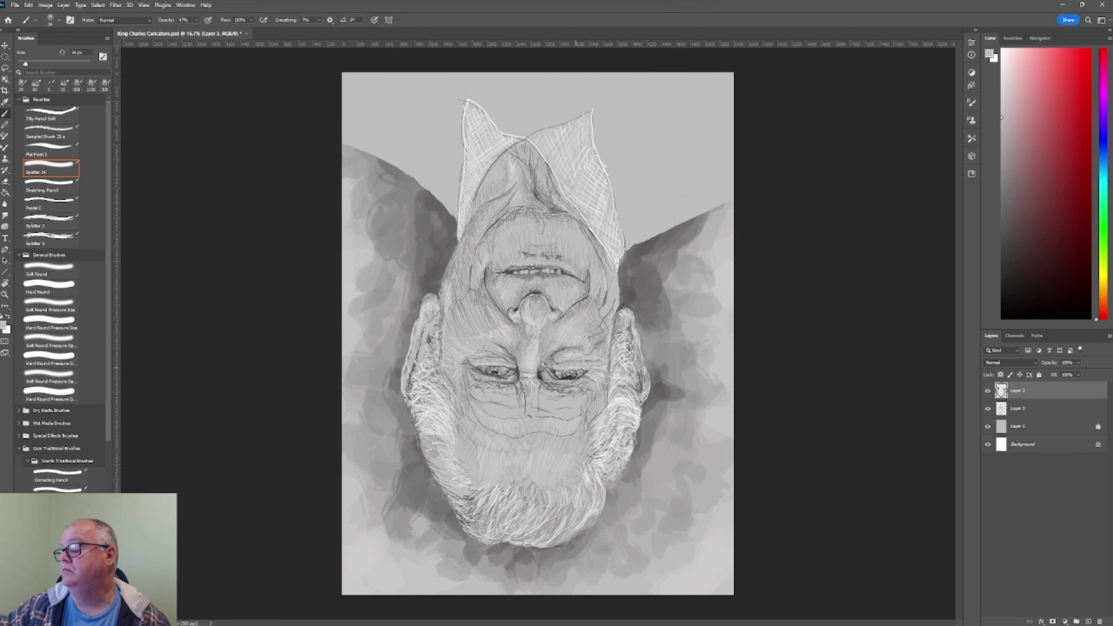
key(d)
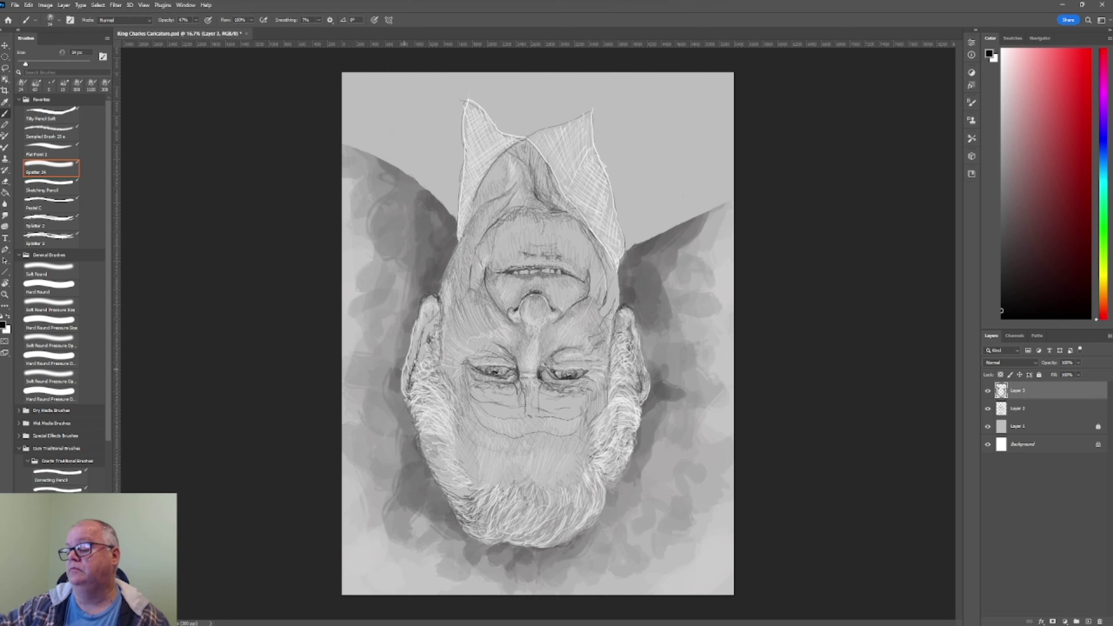
alt+click(407, 312)
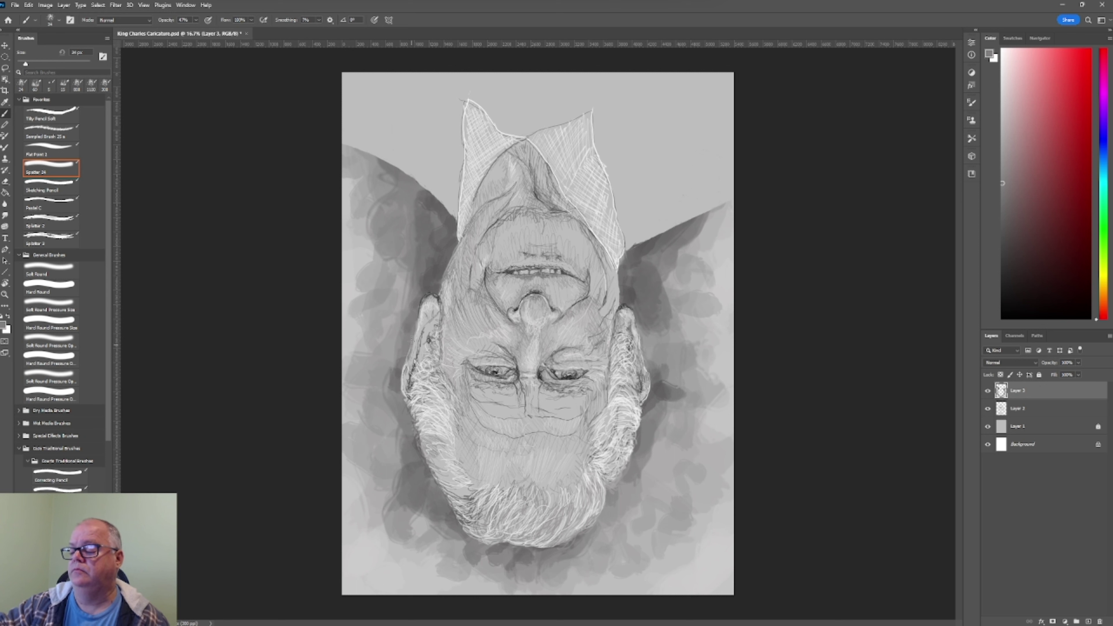
alt+click(406, 388)
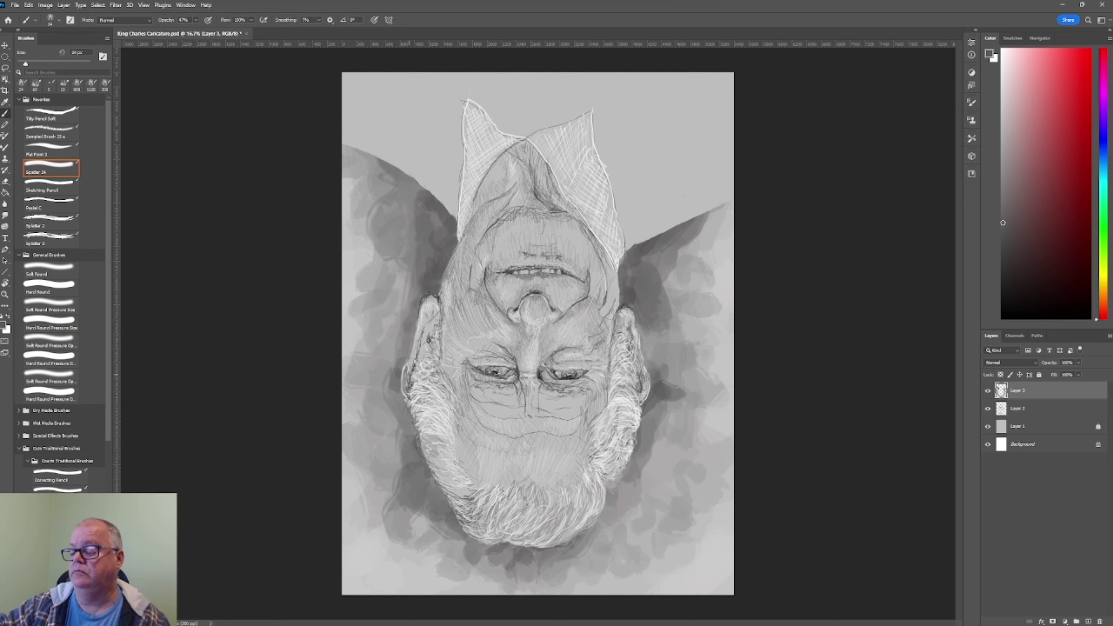
alt+click(405, 377)
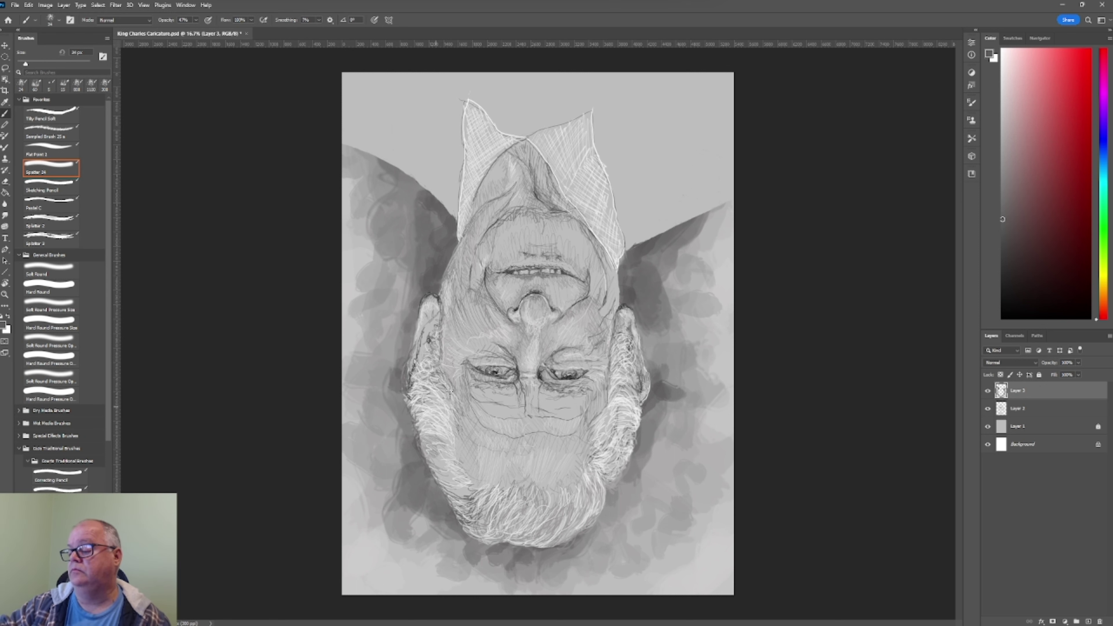
alt+click(410, 358)
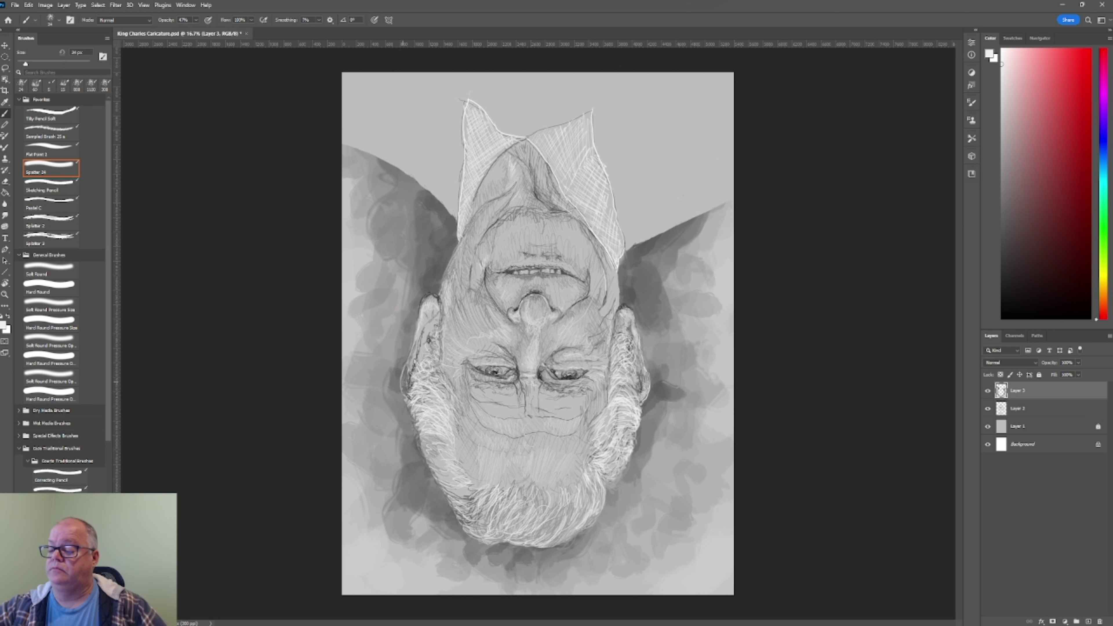
drag(406, 397, 403, 377)
Paint white strands into the lower-left and left side of the hair
drag(443, 489, 432, 472)
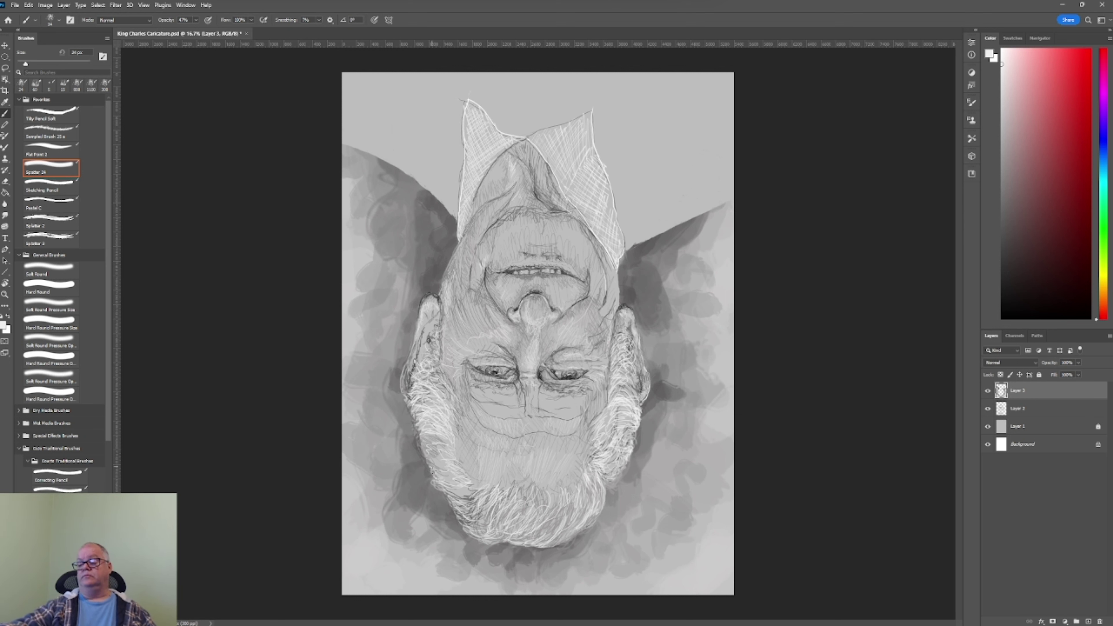
drag(465, 524, 441, 497)
drag(452, 511, 441, 493)
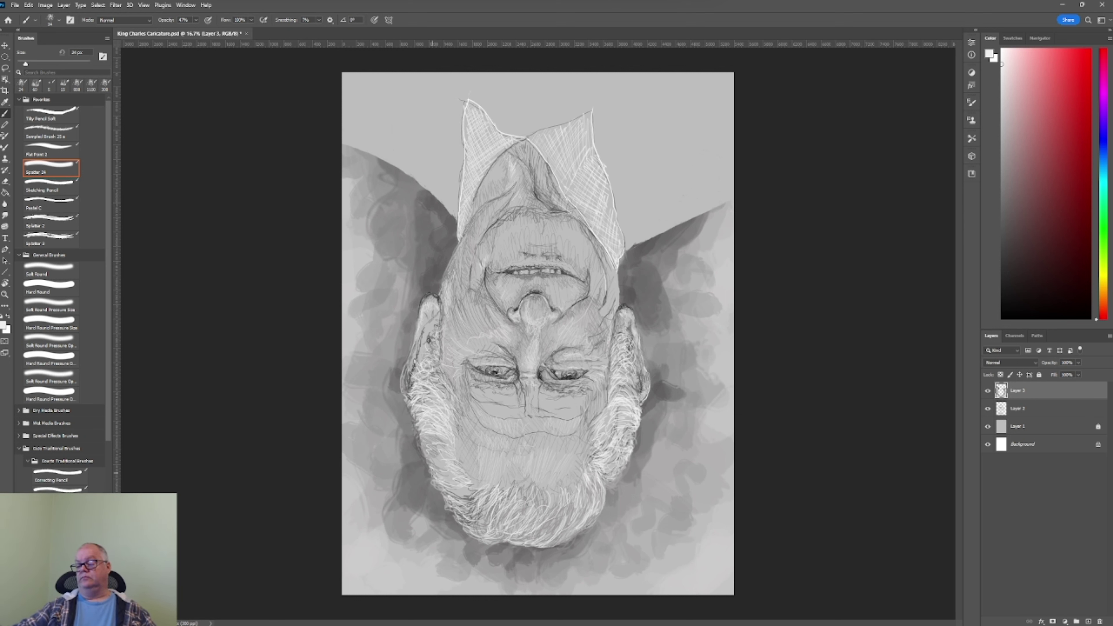
mouse_move(412, 421)
mouse_down()
mouse_move(402, 404)
mouse_move(408, 412)
mouse_up()
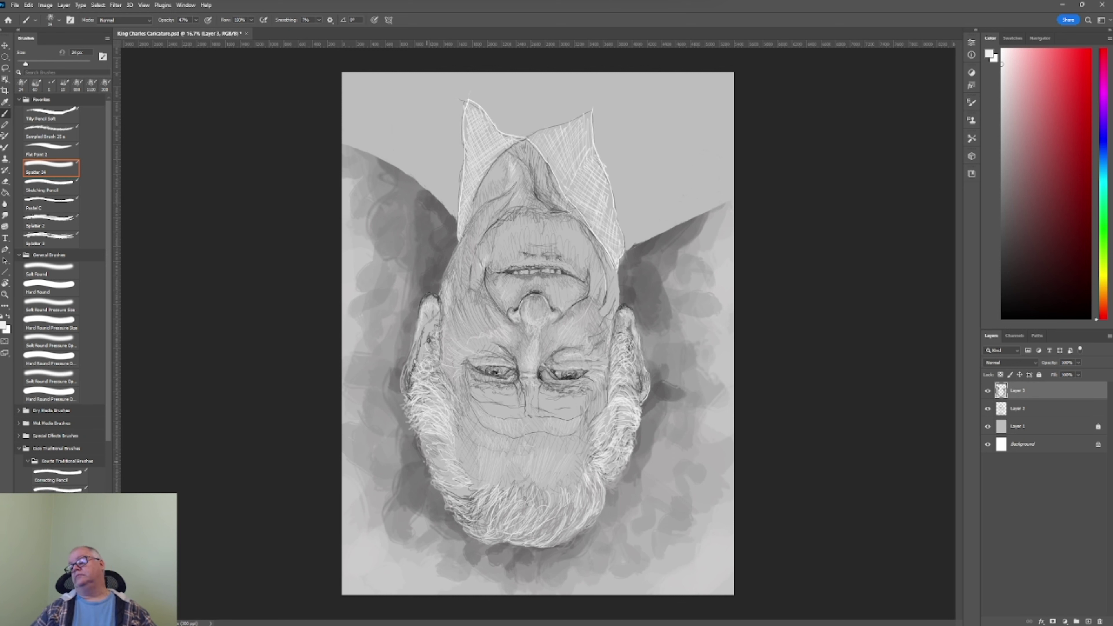
mouse_move(425, 465)
mouse_down()
mouse_move(432, 442)
mouse_move(415, 436)
mouse_move(403, 399)
mouse_up()
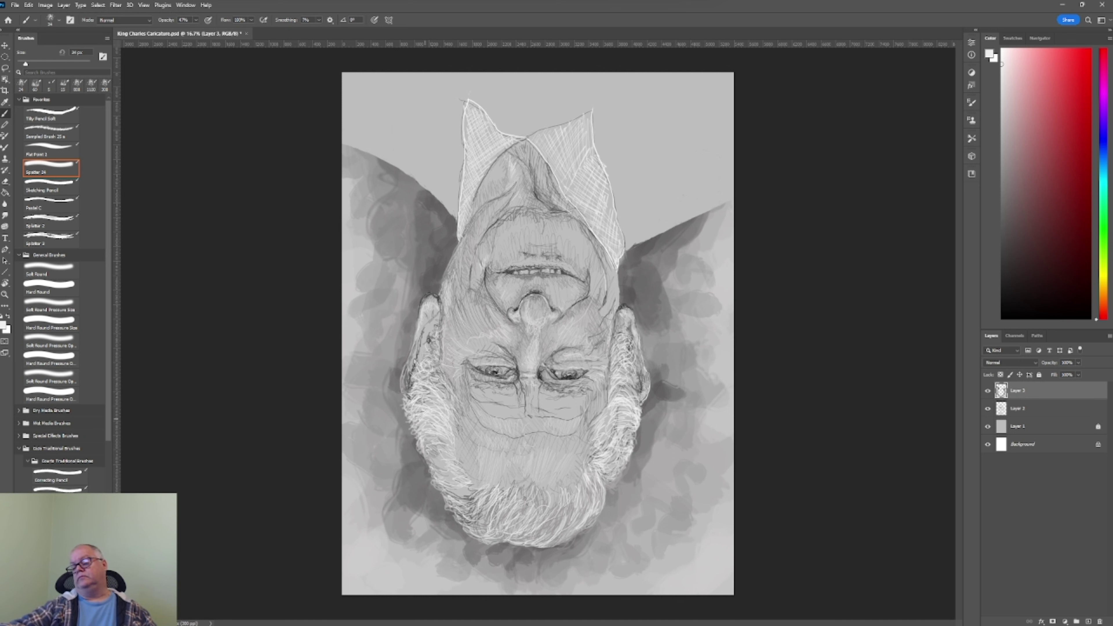
Hatch darker mid-grey strokes into the lower and lower-left hair
alt+click(456, 496)
mouse_move(466, 504)
mouse_down()
mouse_move(436, 481)
mouse_move(447, 515)
mouse_up()
mouse_move(594, 504)
mouse_down()
mouse_move(562, 539)
mouse_move(493, 504)
mouse_up()
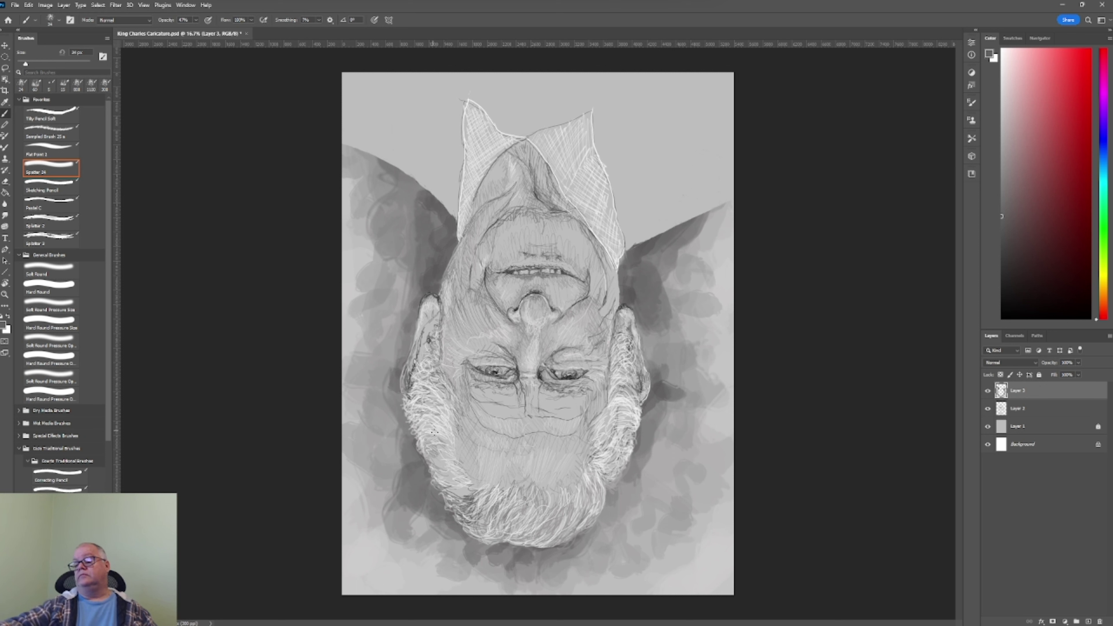
alt+click(627, 378)
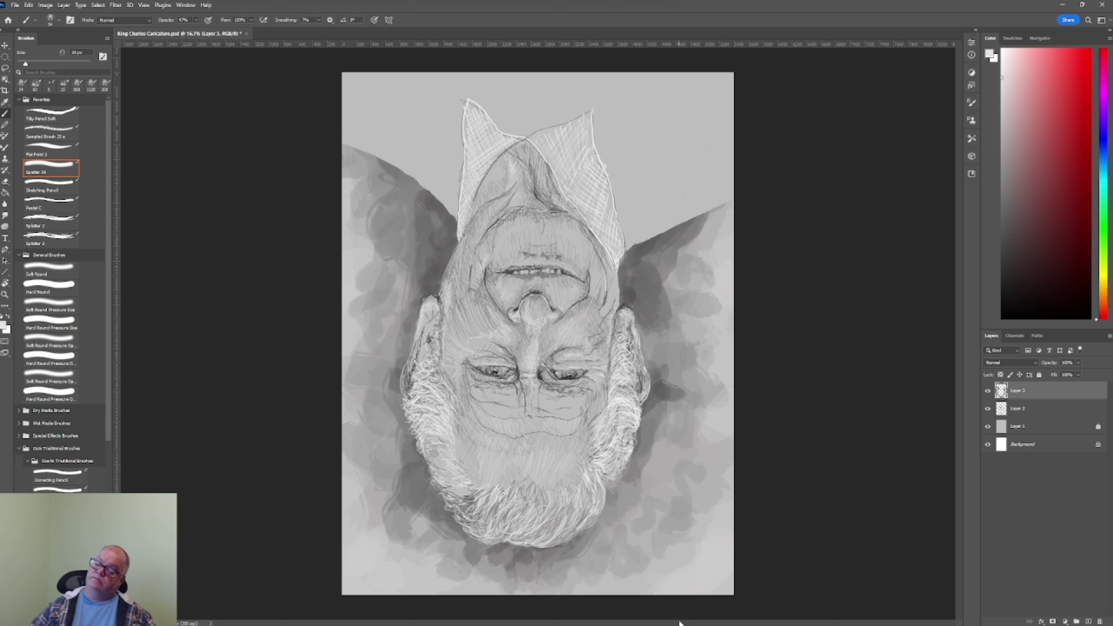
alt+click(465, 513)
mouse_move(482, 508)
mouse_down()
mouse_move(445, 533)
mouse_move(427, 472)
mouse_up()
drag(508, 548, 469, 534)
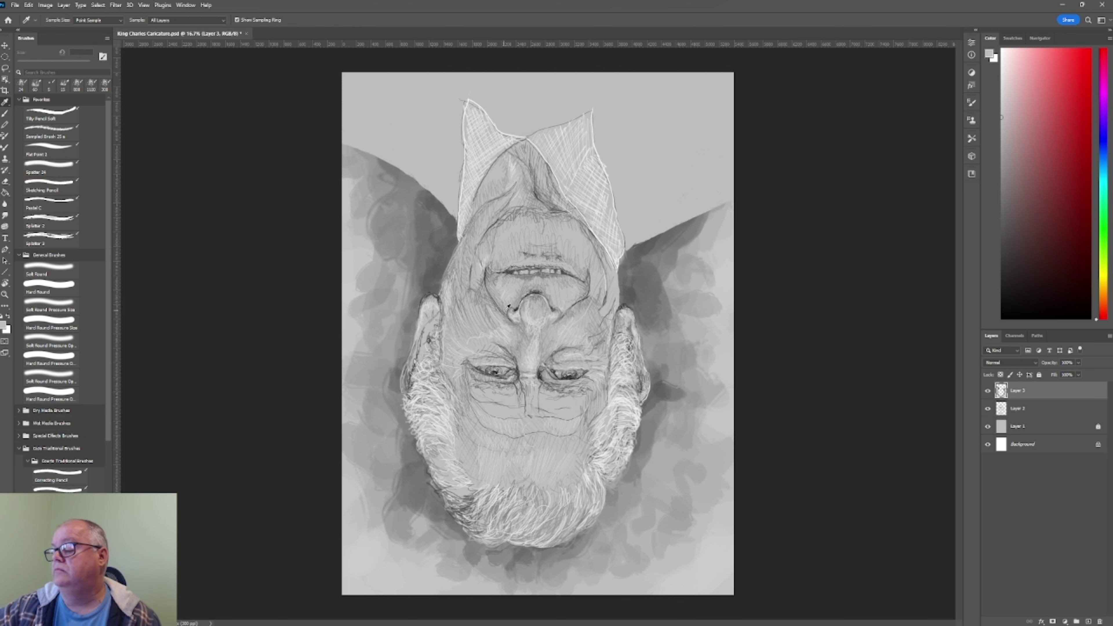
Sample a near-black grey and draw a short dark line beside the chin
alt+click(534, 281)
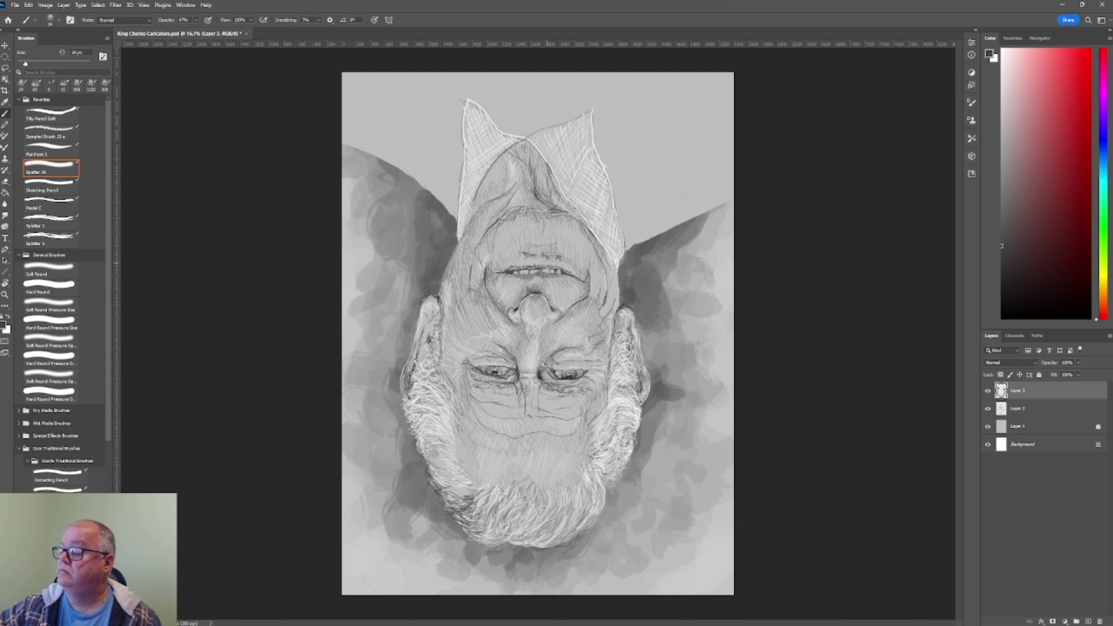
drag(598, 256, 605, 275)
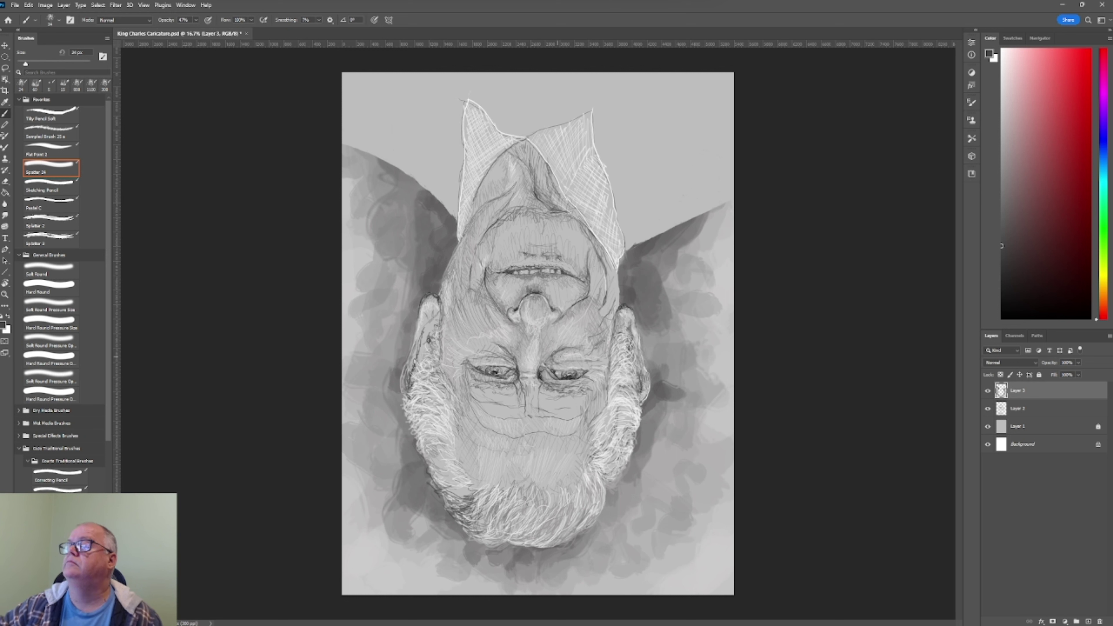
alt+click(583, 355)
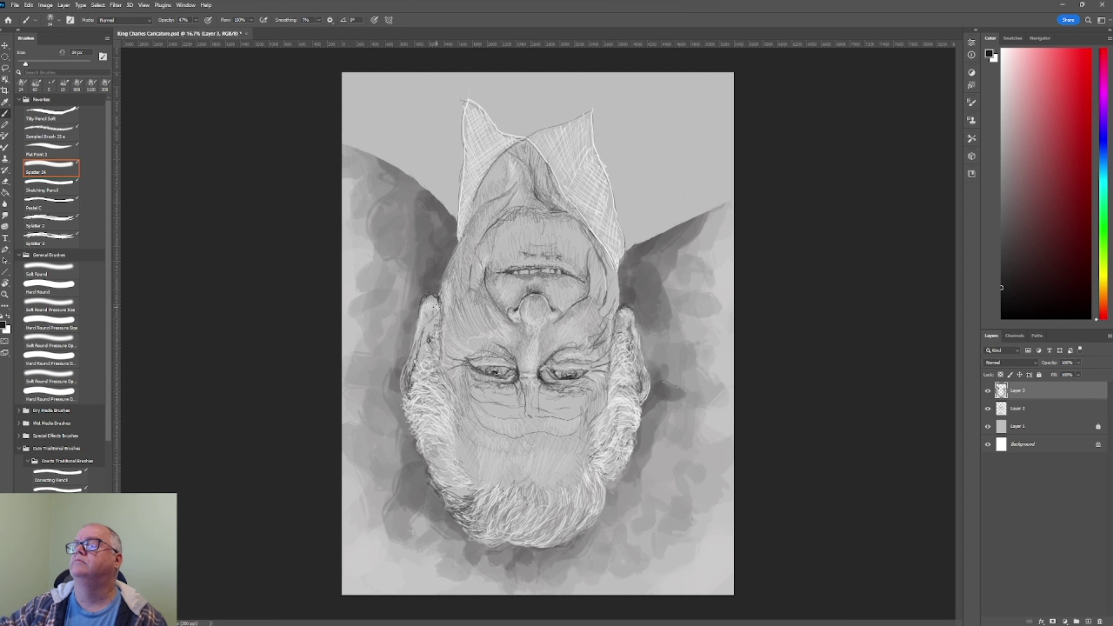
Shade the brow, forehead, left cheek, nose side and upper lip with dark pencil strokes
drag(577, 436, 479, 433)
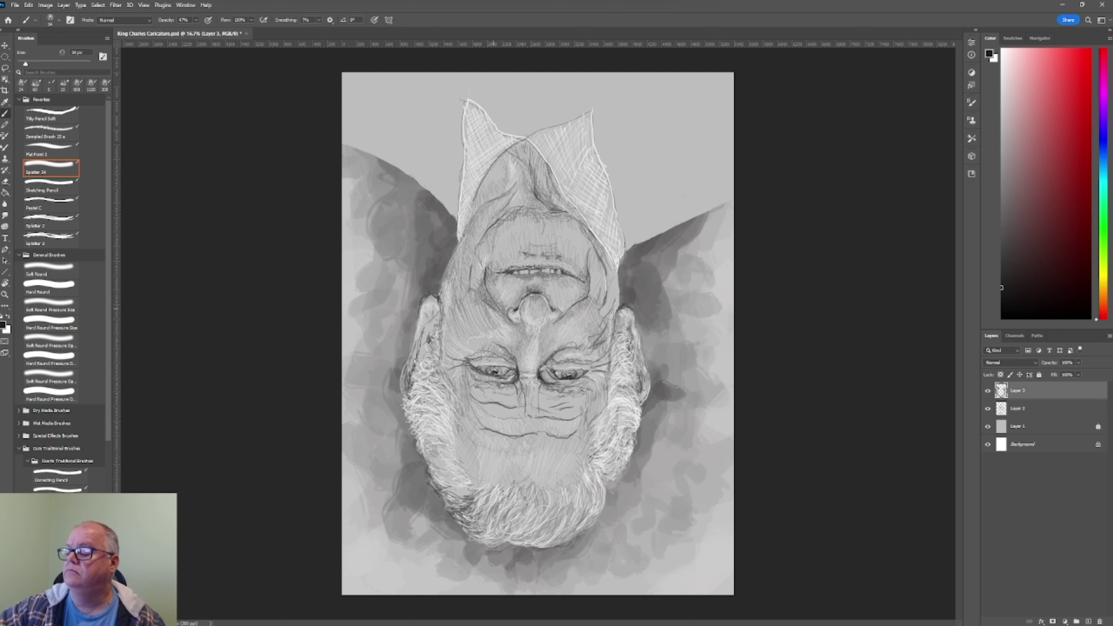
drag(464, 277, 500, 312)
drag(456, 248, 460, 326)
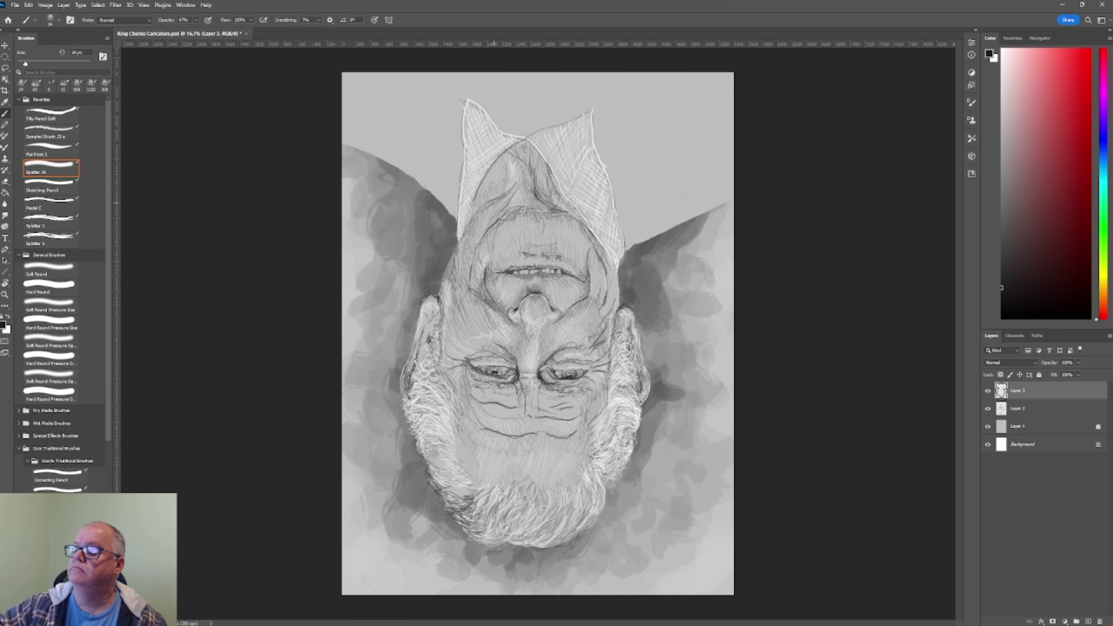
drag(493, 203, 465, 271)
drag(509, 140, 536, 180)
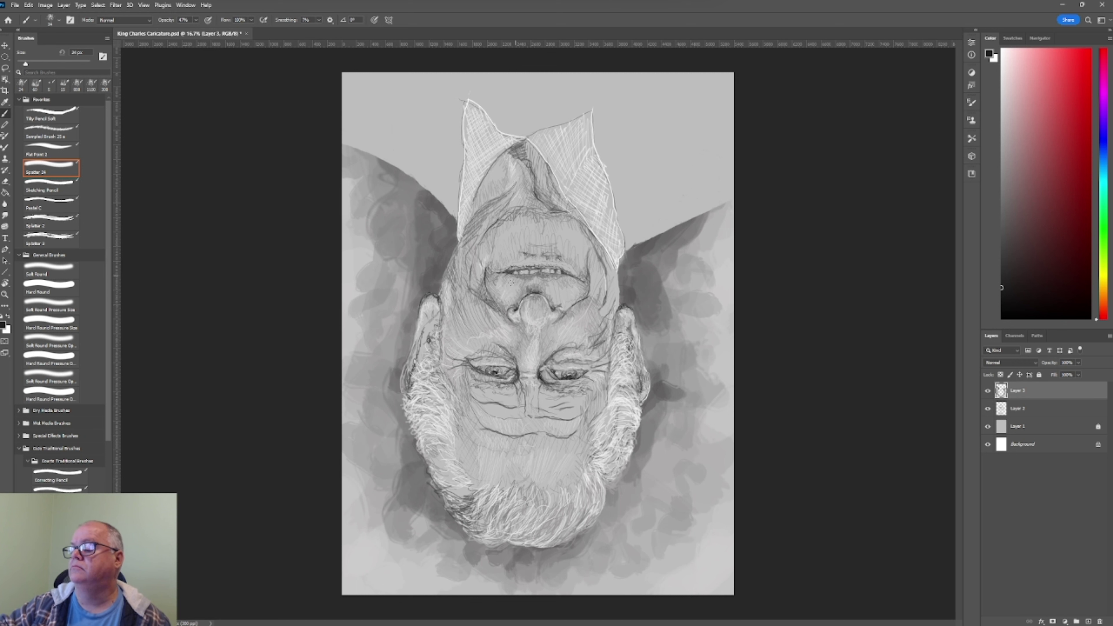
mouse_move(557, 252)
mouse_down()
mouse_move(512, 252)
mouse_move(492, 270)
mouse_up()
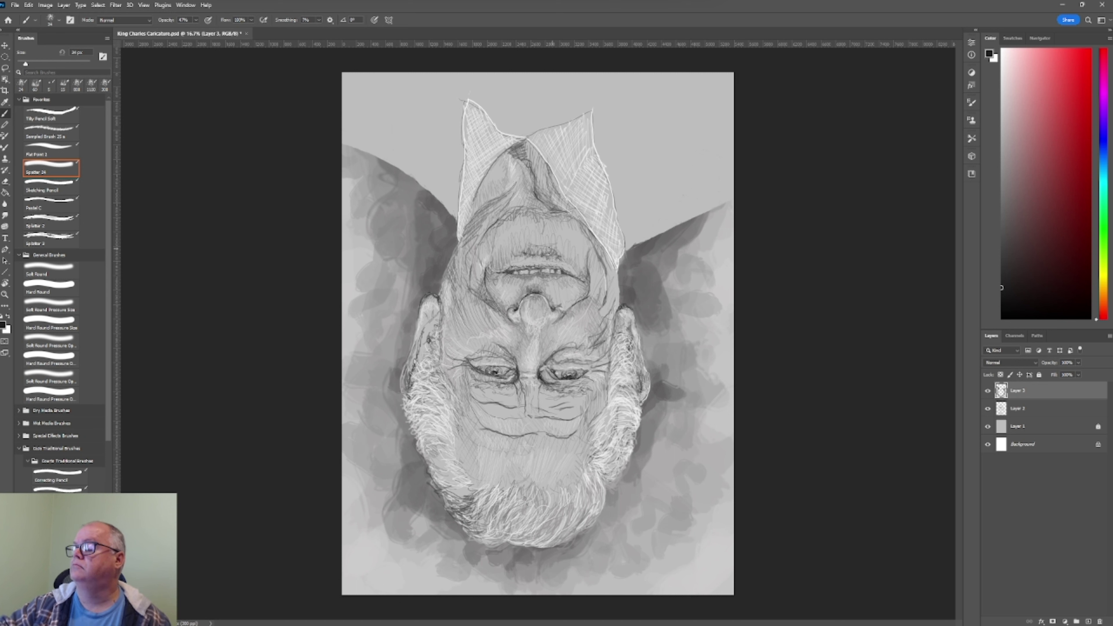
mouse_move(531, 215)
mouse_down()
mouse_move(533, 233)
mouse_move(538, 175)
mouse_move(562, 213)
mouse_up()
mouse_move(544, 171)
mouse_down()
mouse_move(543, 192)
mouse_move(489, 188)
mouse_up()
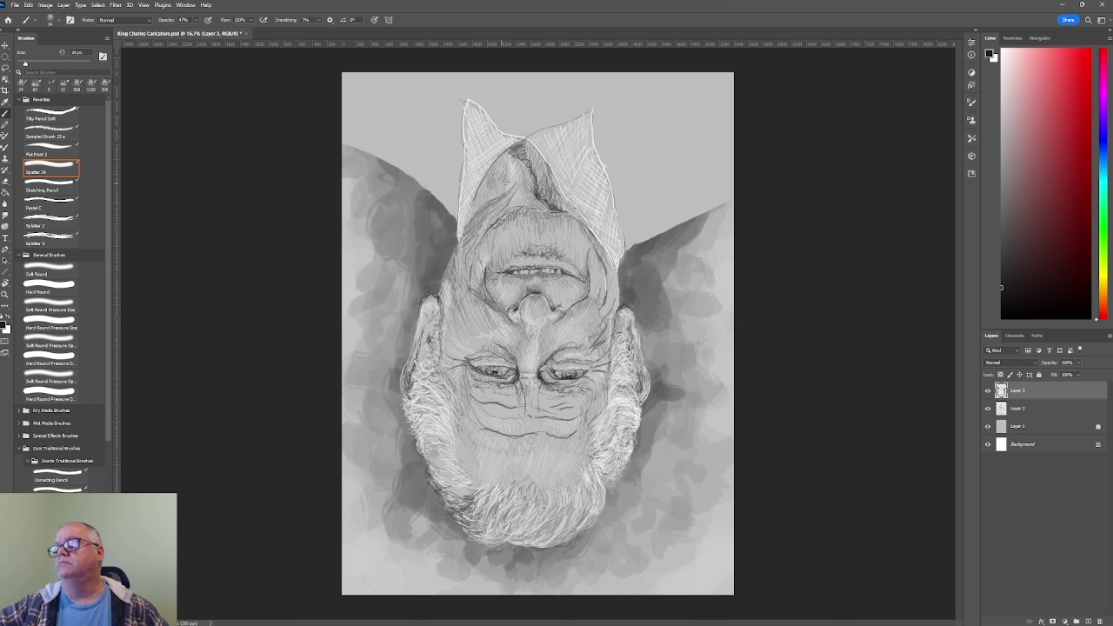
Paint white highlights around the nose, above the mouth and near the upper lip
key(x)
mouse_move(572, 231)
mouse_down()
mouse_move(559, 251)
mouse_move(519, 243)
mouse_up()
drag(520, 228, 501, 248)
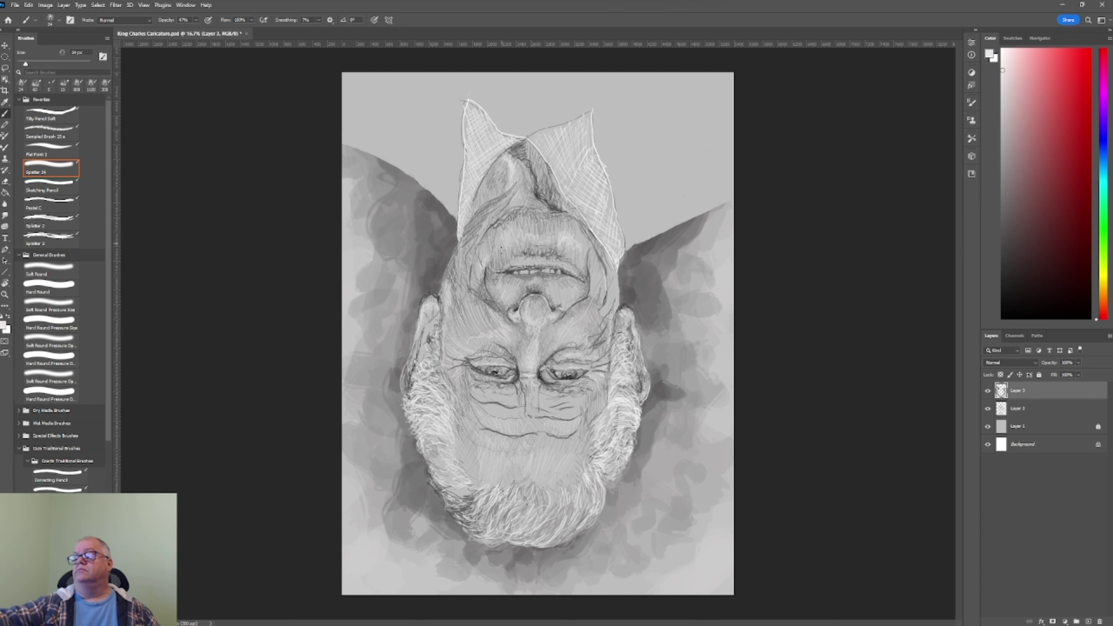
drag(569, 331, 583, 315)
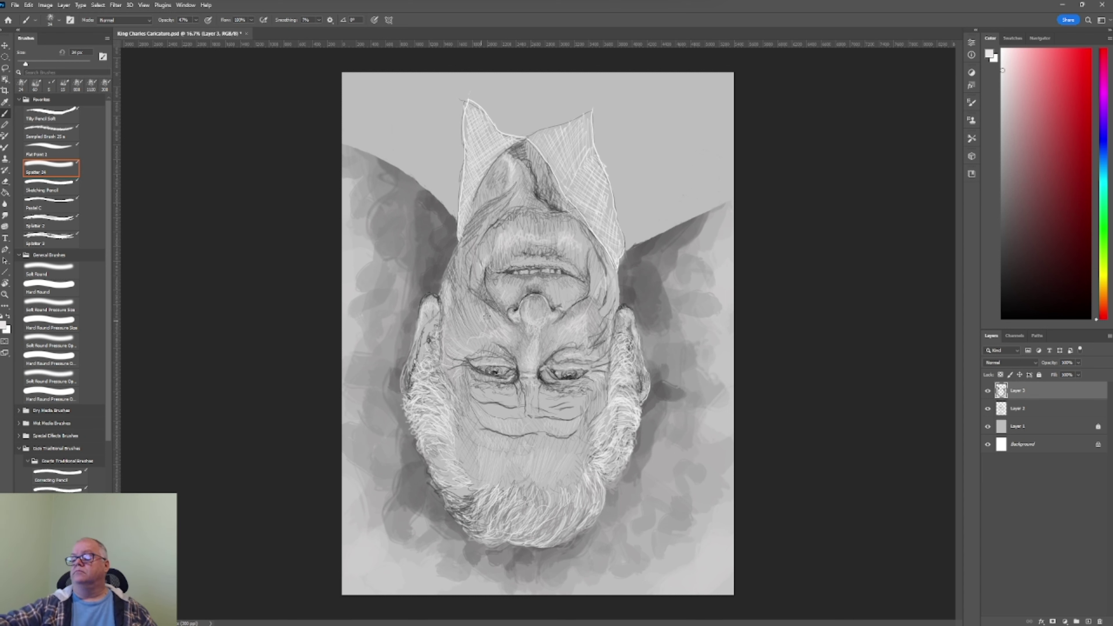
drag(460, 347, 447, 322)
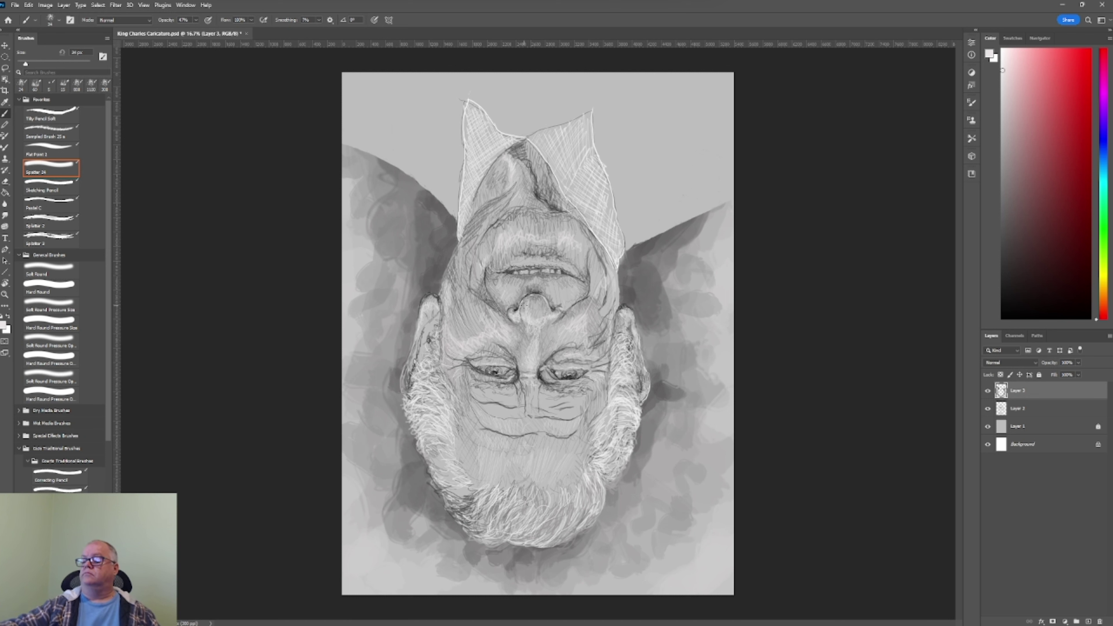
drag(578, 301, 559, 287)
drag(480, 287, 493, 245)
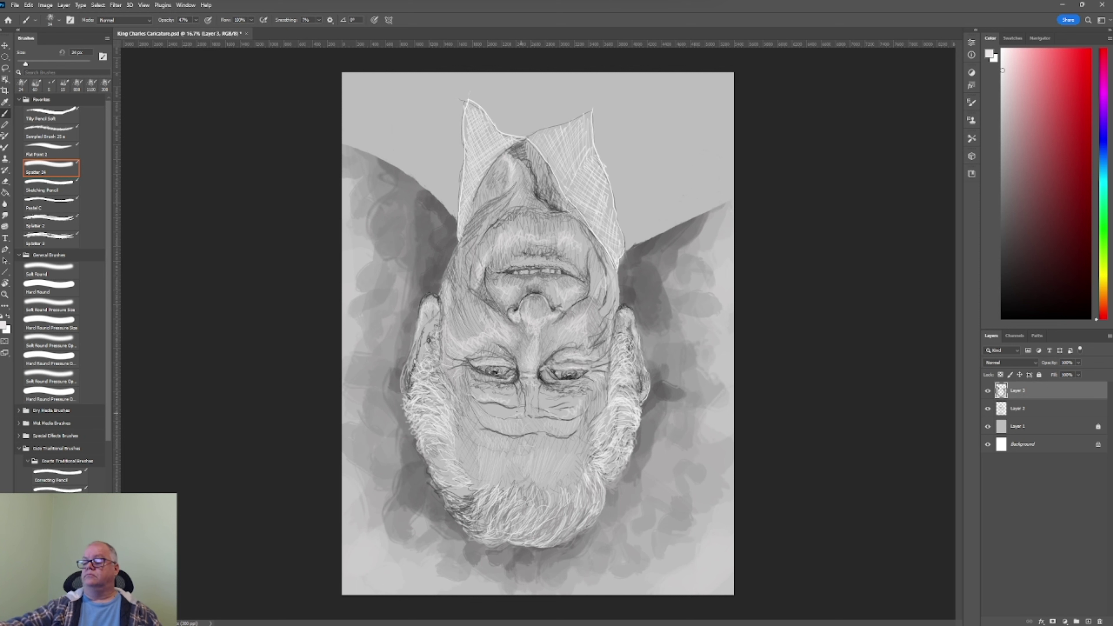
Sample a mid grey and shade both cheeks with it
alt+click(447, 377)
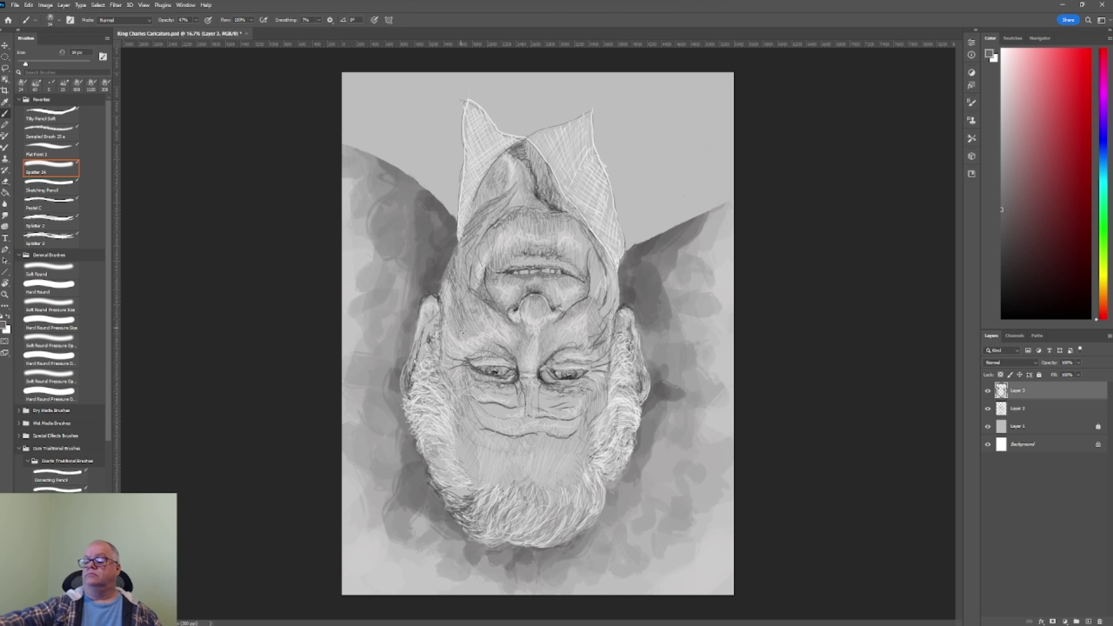
drag(583, 320, 607, 355)
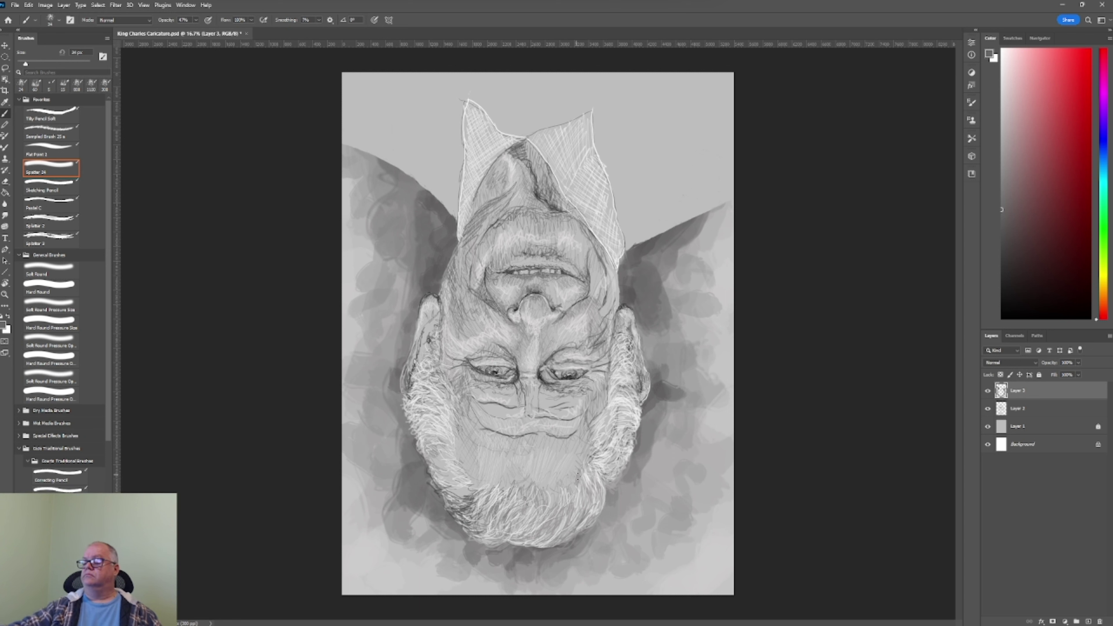
drag(577, 475, 574, 500)
drag(465, 427, 460, 474)
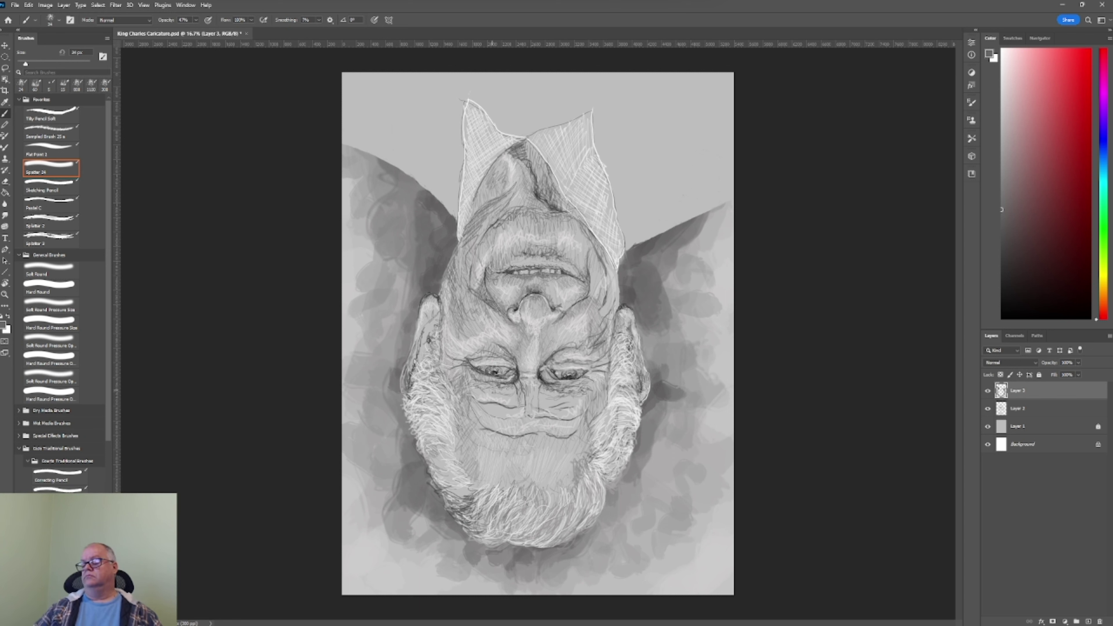
alt+click(616, 443)
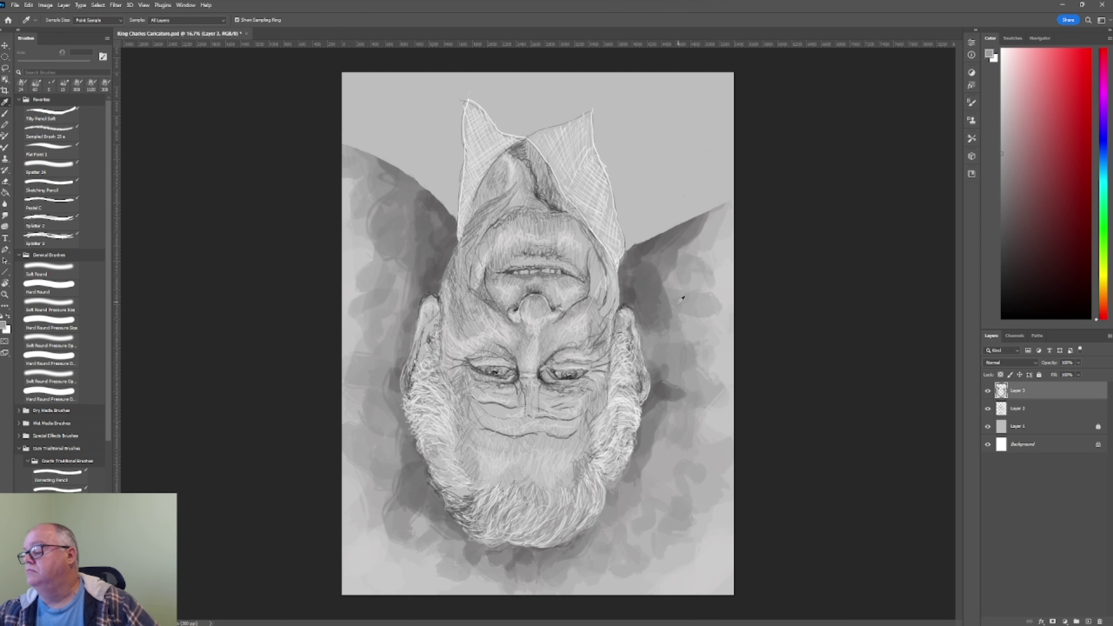
Fill the upper-right background with dense spatter hatching, enlarging the brush to 150 px
drag(678, 169, 666, 214)
mouse_move(729, 140)
mouse_down()
mouse_move(704, 173)
mouse_move(612, 186)
mouse_up()
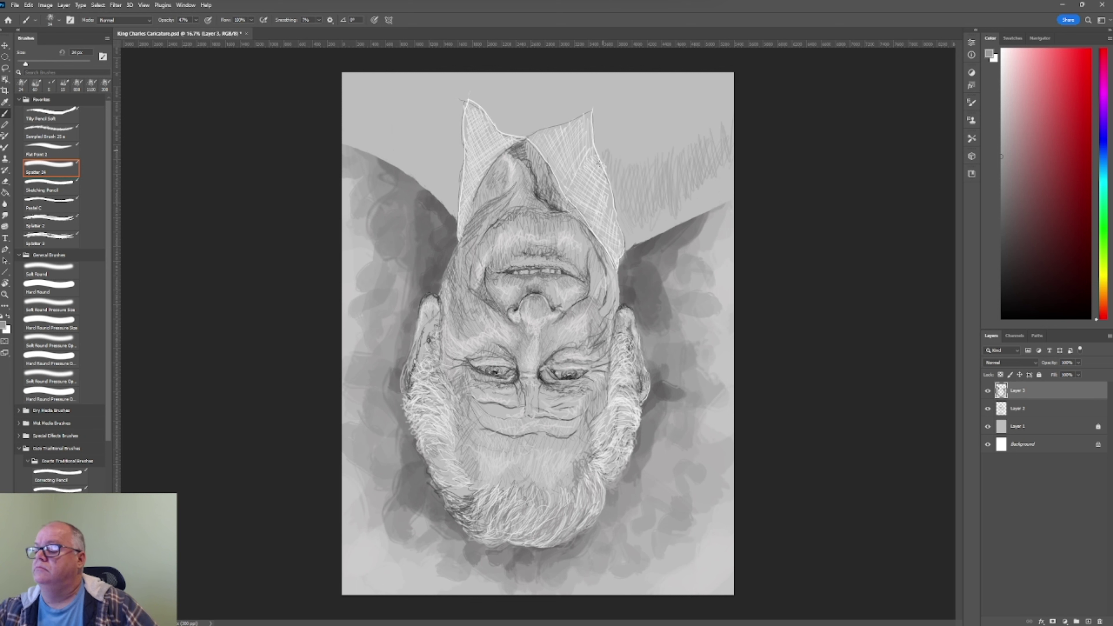
key(bracketright)
key(bracketright)
key(bracketright)
drag(683, 132, 720, 149)
drag(723, 79, 718, 162)
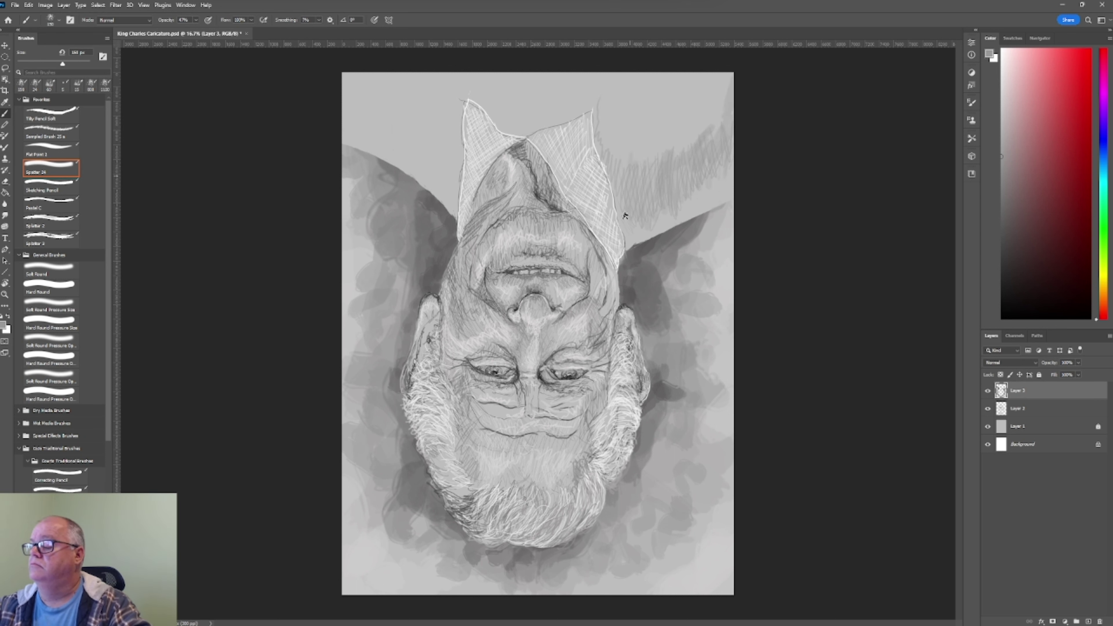
mouse_move(605, 84)
mouse_down()
mouse_move(716, 87)
mouse_move(678, 96)
mouse_move(621, 74)
mouse_move(597, 115)
mouse_up()
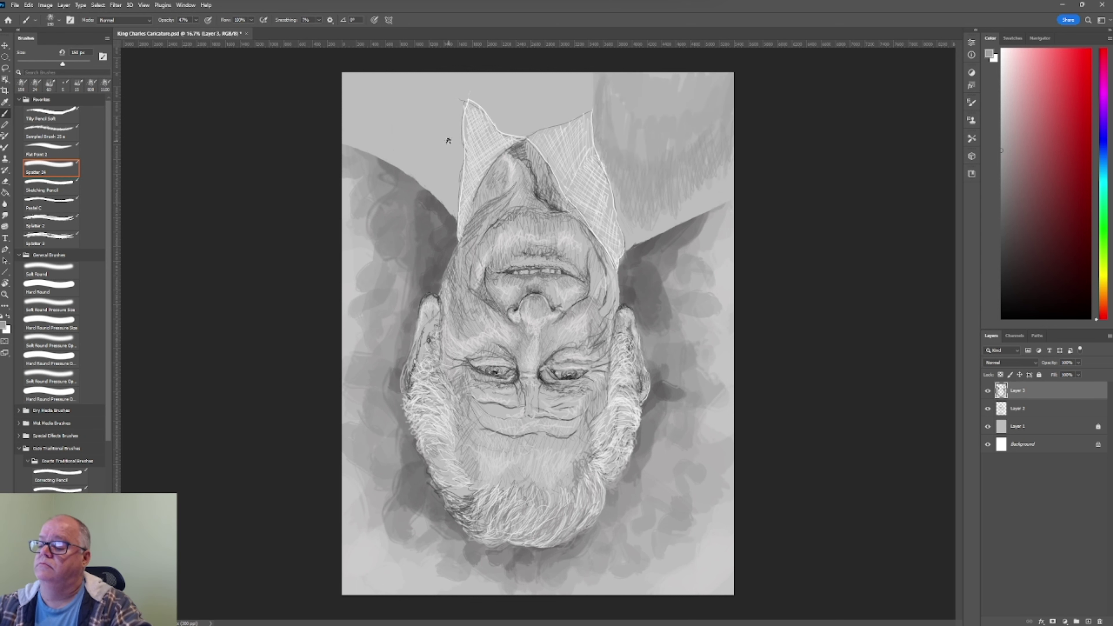
Hatch the upper-left and upper-middle background, then shrink the Spatter 24 brush to 80 px
key(period)
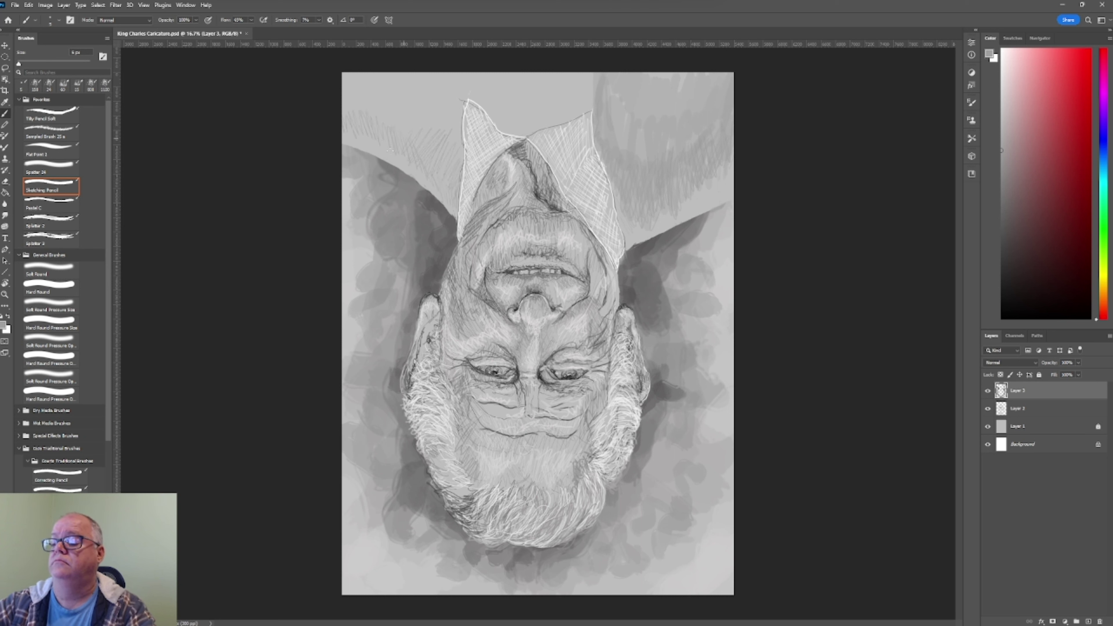
key(comma)
mouse_move(438, 119)
mouse_down()
mouse_move(461, 163)
mouse_move(385, 107)
mouse_move(416, 83)
mouse_move(403, 118)
mouse_up()
mouse_move(474, 77)
mouse_down()
mouse_move(535, 132)
mouse_move(570, 128)
mouse_up()
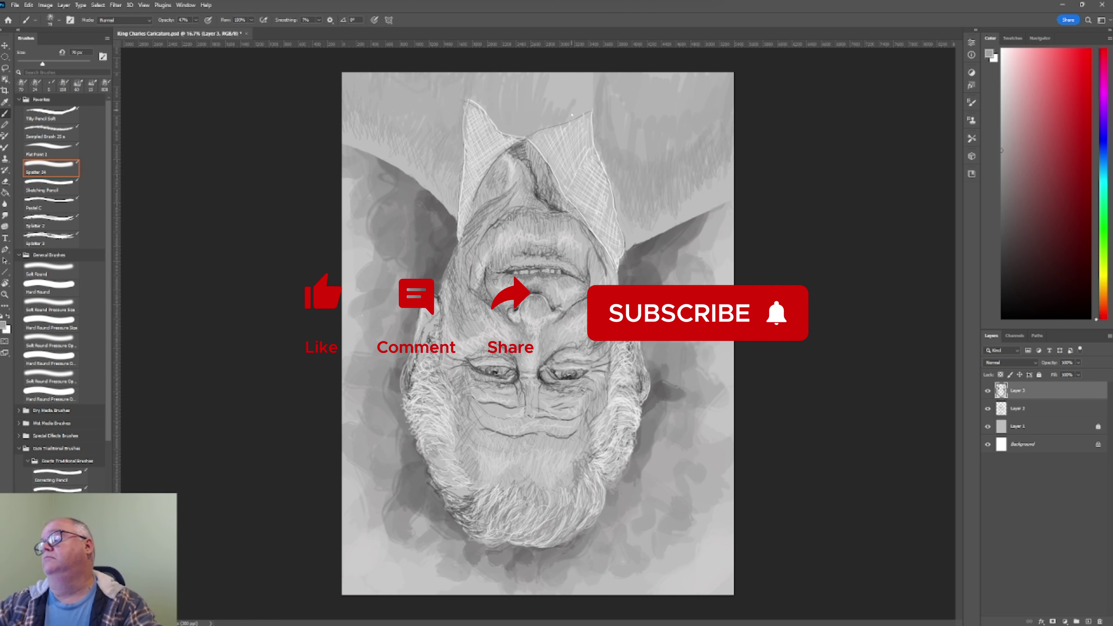
drag(594, 75, 546, 105)
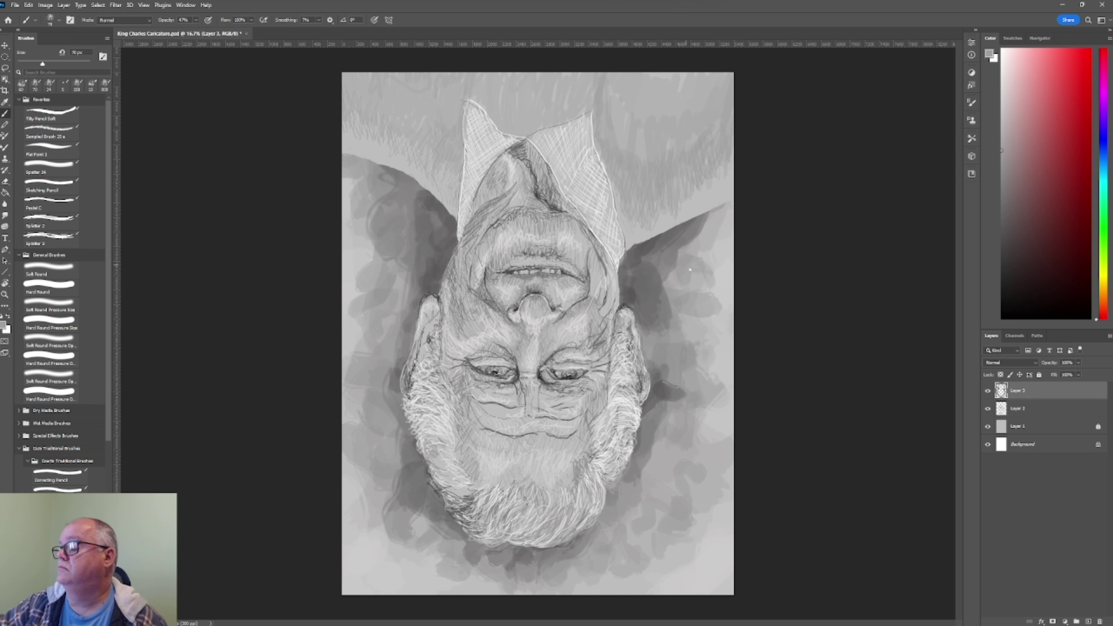
click(52, 167)
key(bracketleft)
key(bracketleft)
key(bracketleft)
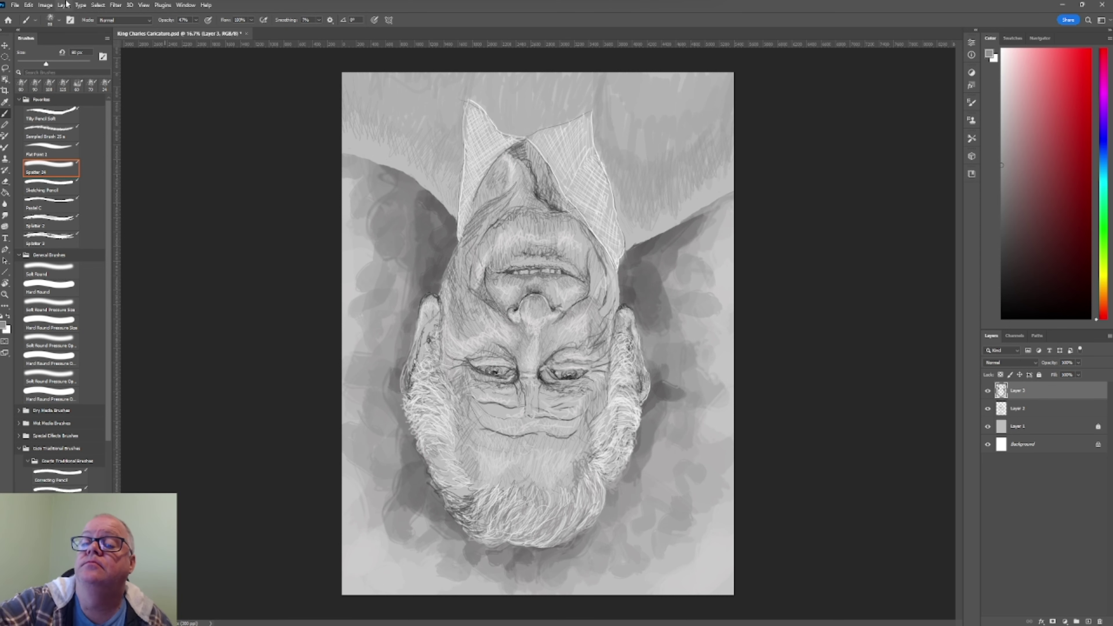
click(51, 185)
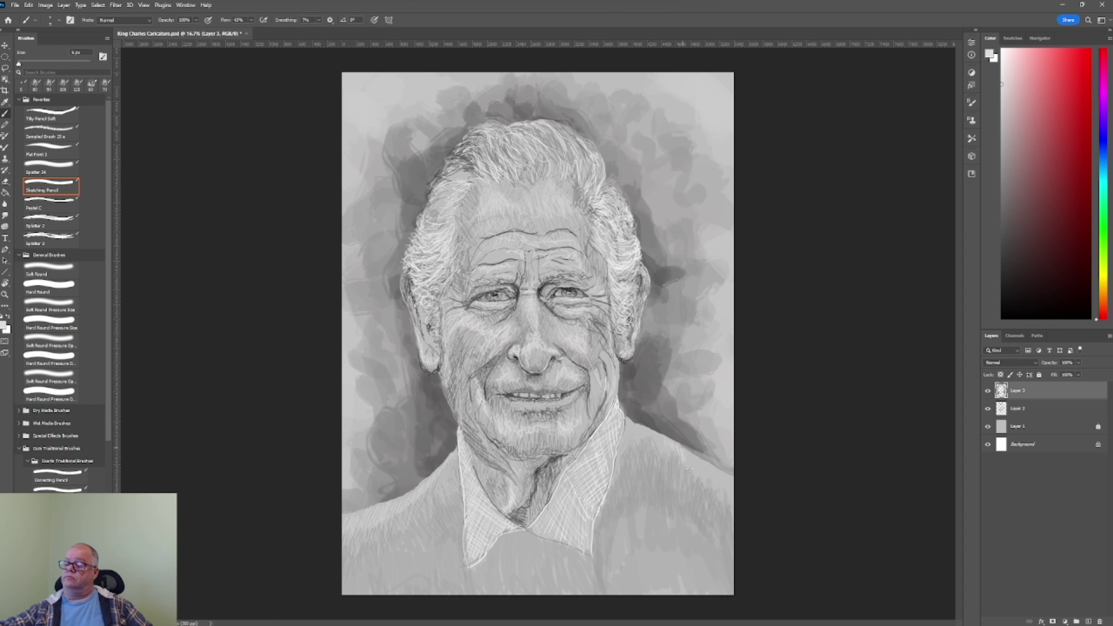
Hatch near-white Sketching Pencil lines over the collar's right, bottom and left edges
click(1003, 53)
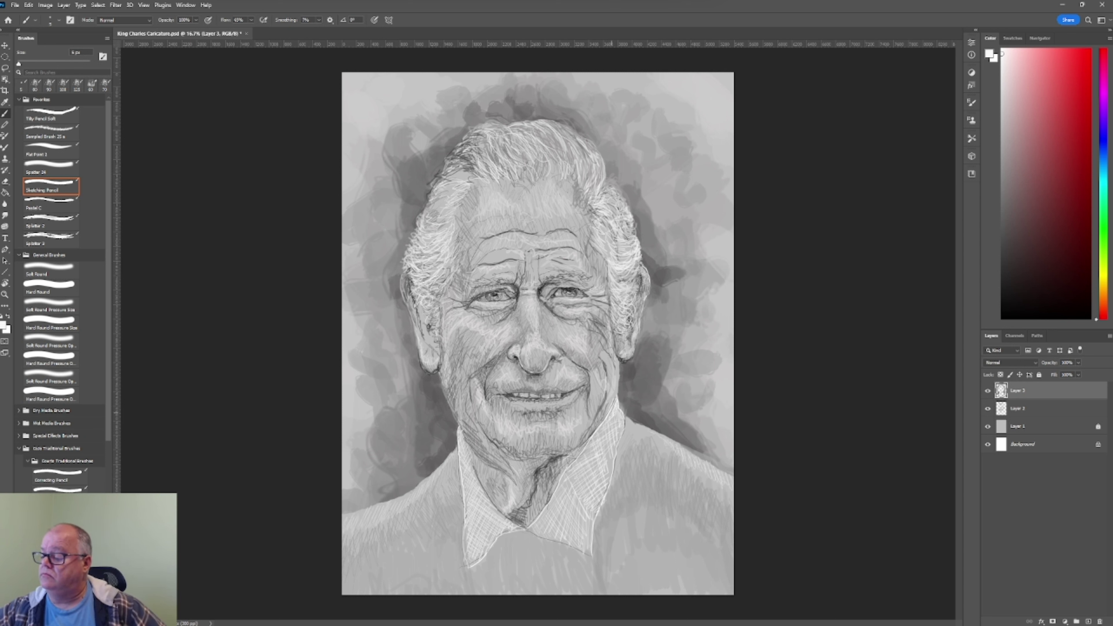
mouse_move(623, 412)
mouse_down()
mouse_move(613, 441)
mouse_move(579, 464)
mouse_move(594, 493)
mouse_up()
drag(535, 529, 568, 540)
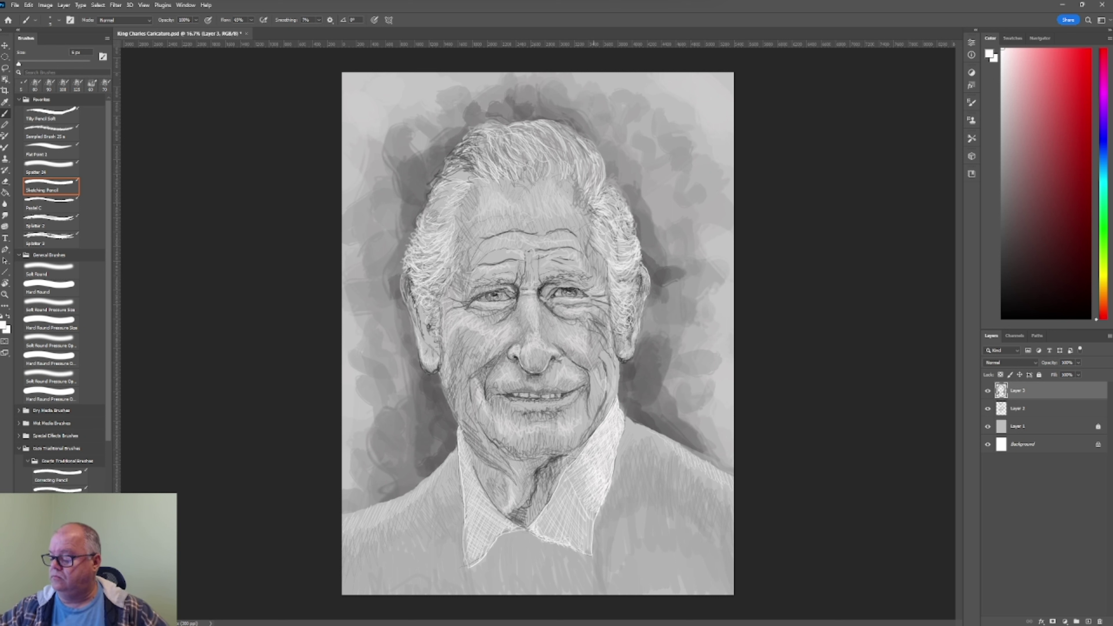
drag(466, 544, 489, 555)
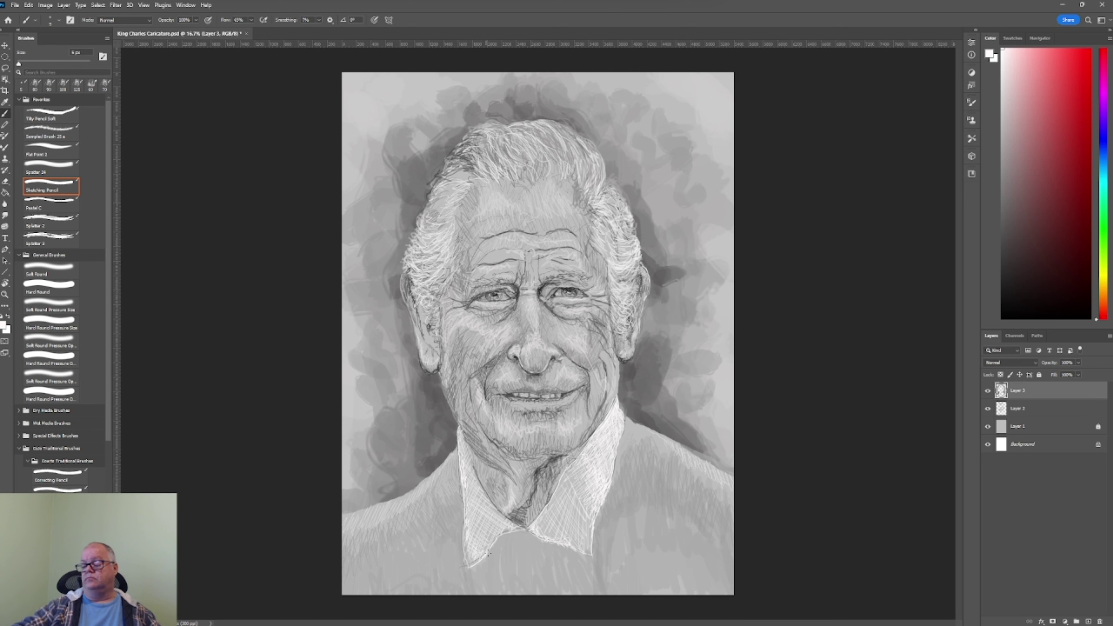
drag(467, 434, 483, 544)
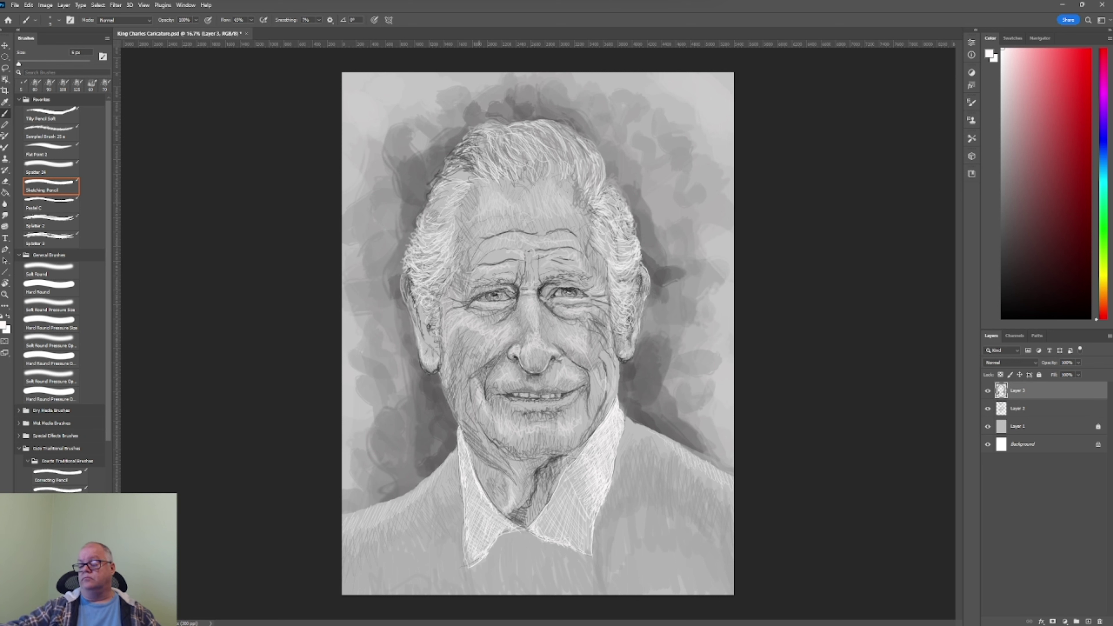
alt+click(675, 349)
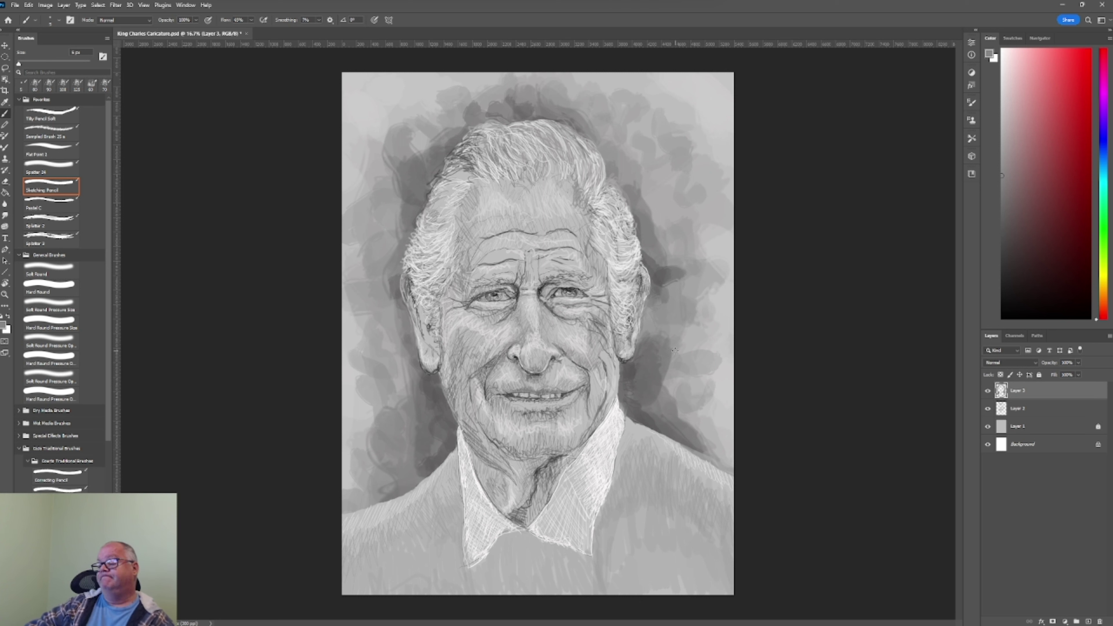
key(ctrl+shift+alt+n)
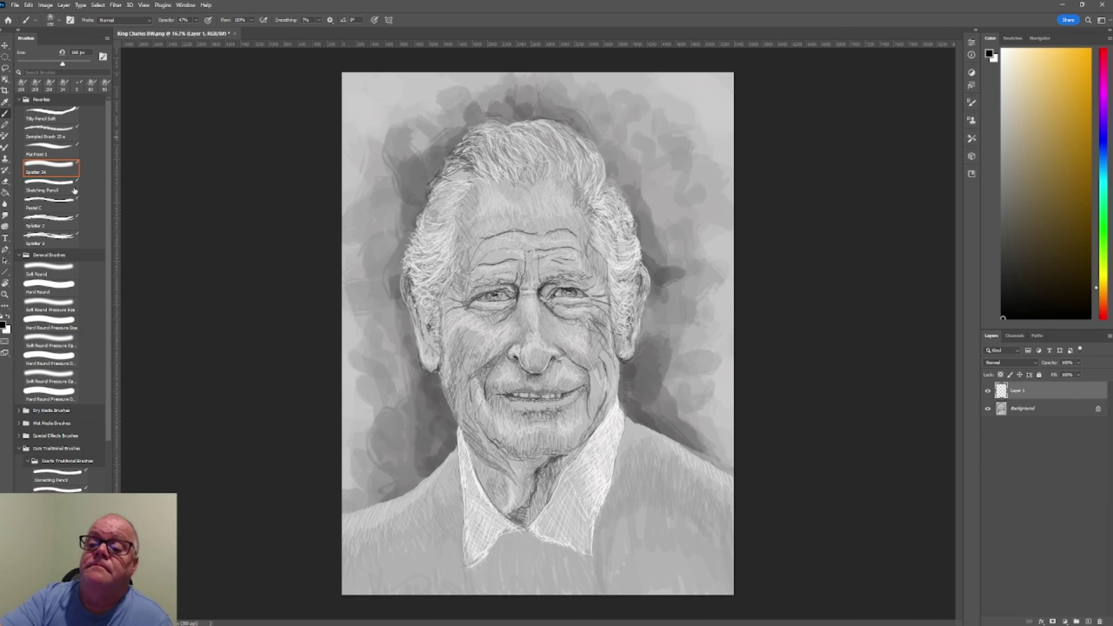
Sign the lower-right corner in black on the new layer and fade it to 20% opacity
click(51, 186)
drag(623, 521, 689, 528)
drag(1079, 362, 1047, 376)
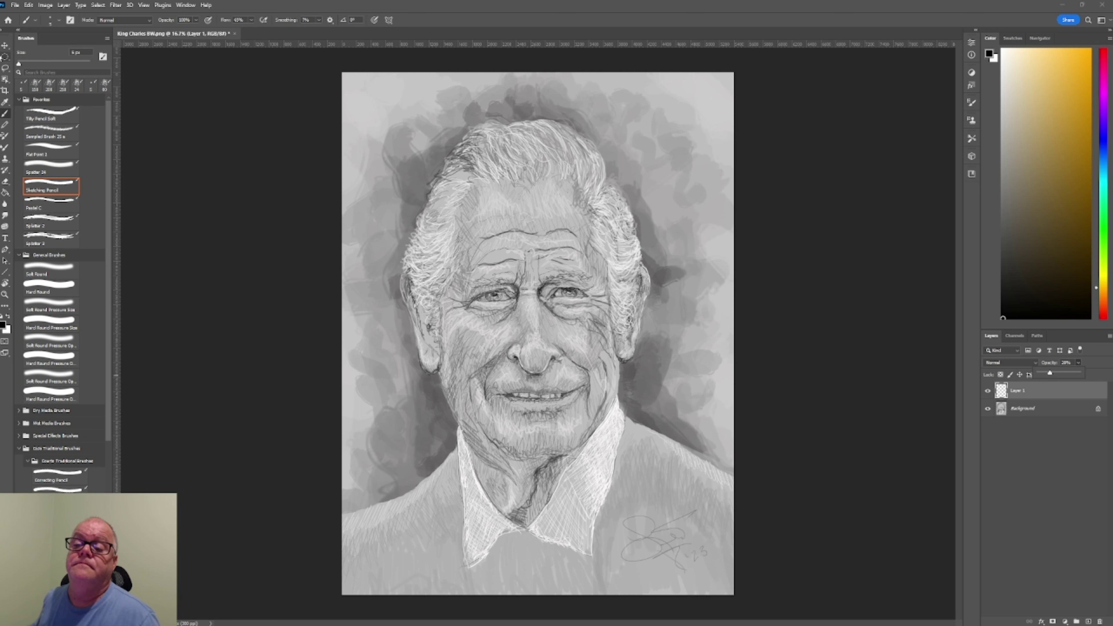